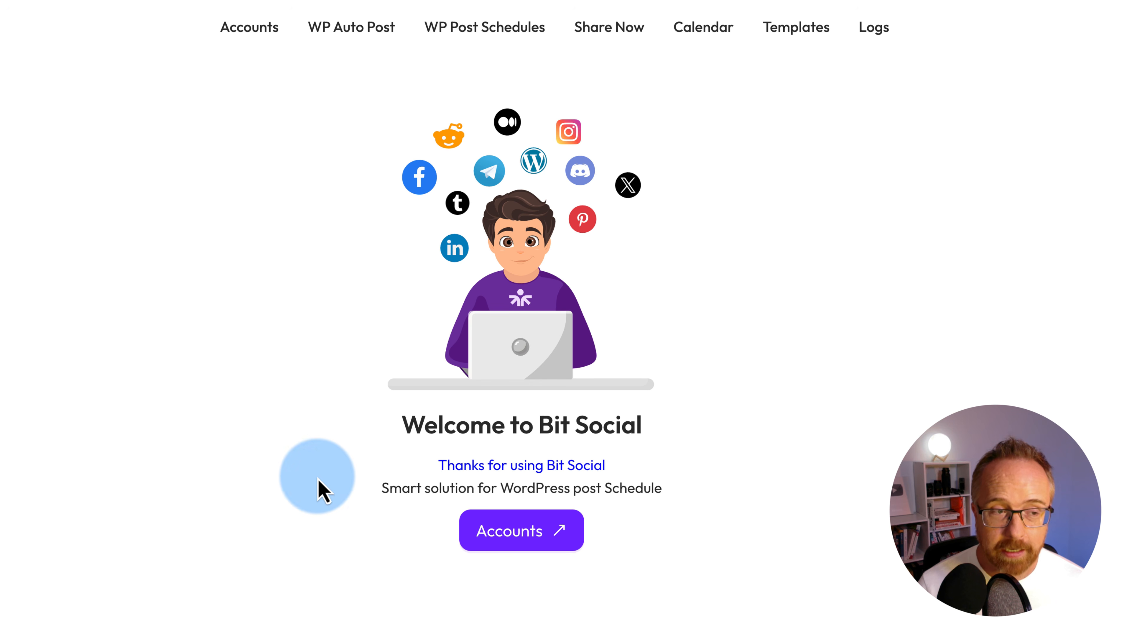
- Review the Accounts, WP Auto Post, WP Post Schedules and Share Now pages of the Bit Social plugin
{"action": "left_click", "coordinate": [263, 39]}
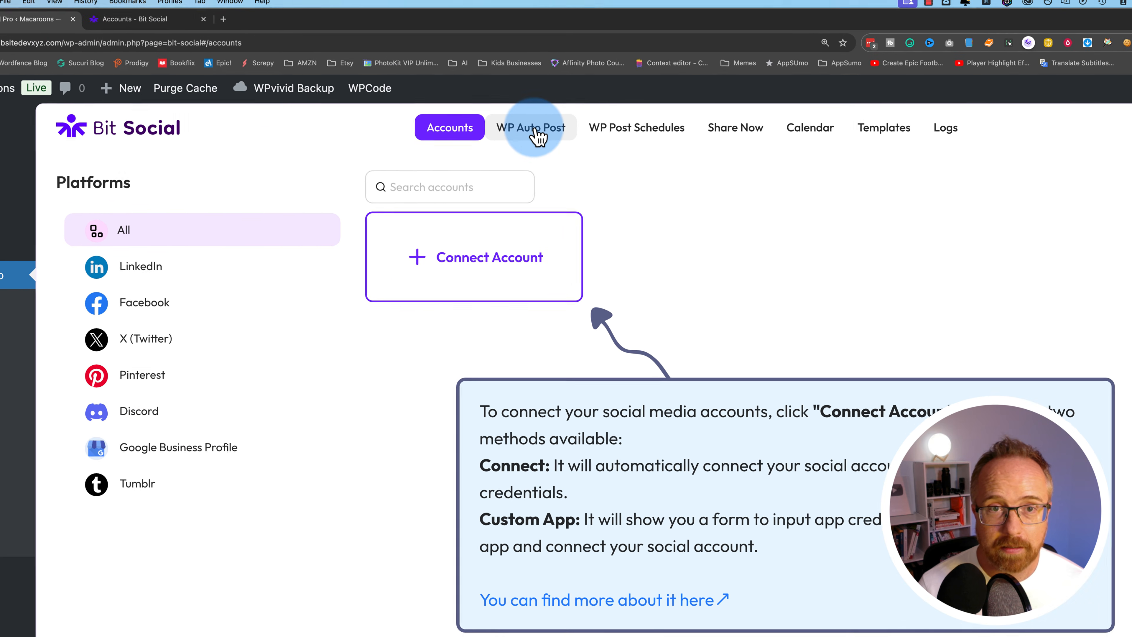
{"action": "left_click", "coordinate": [455, 53]}
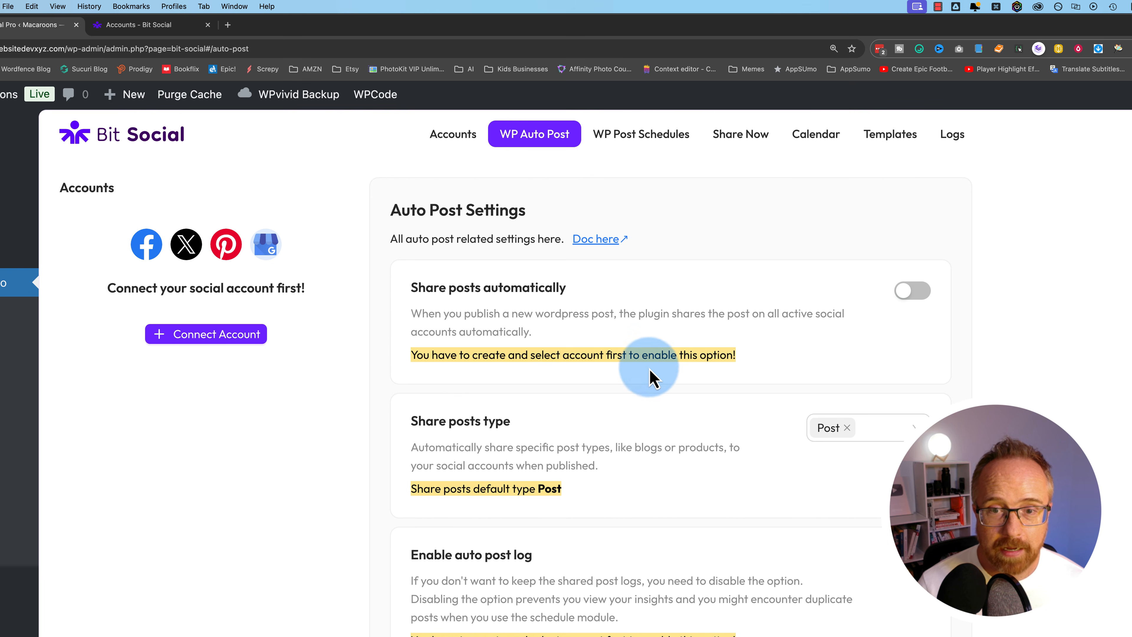
{"action": "scroll", "coordinate": [652, 374], "scroll_direction": "down", "scroll_amount": 3}
{"action": "scroll", "coordinate": [626, 420], "scroll_direction": "up", "scroll_amount": 3}
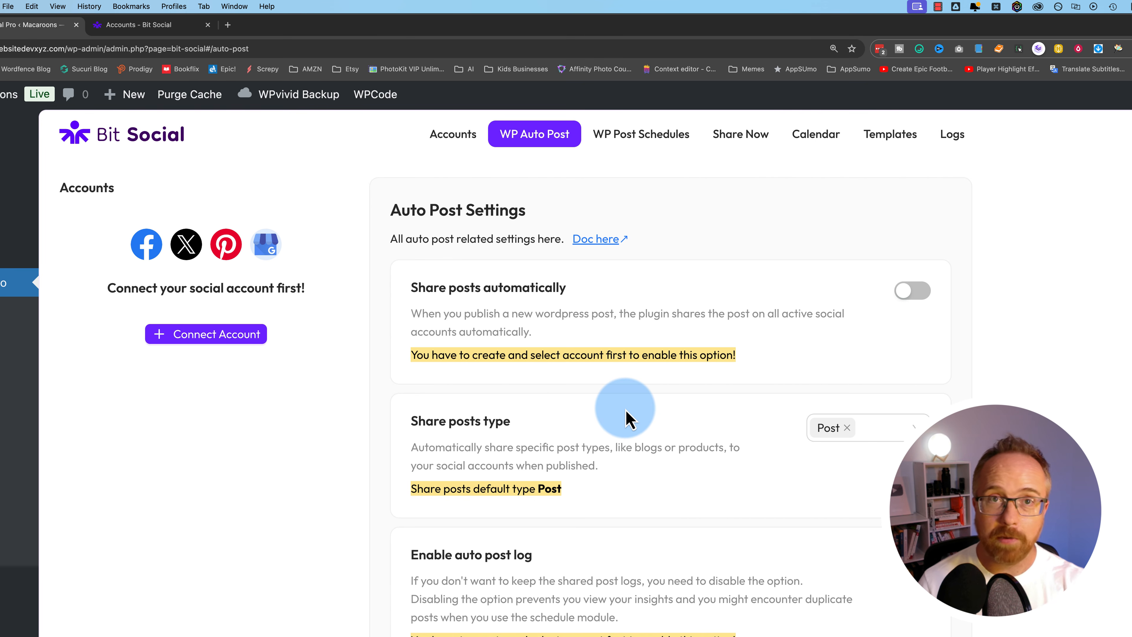
{"action": "left_click", "coordinate": [642, 142]}
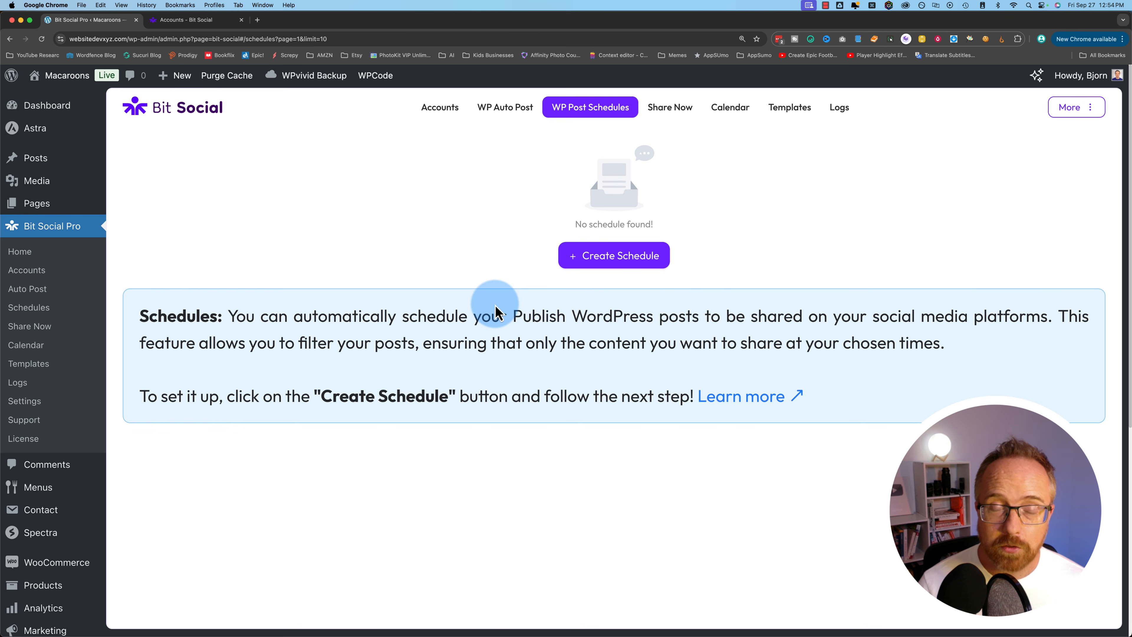
{"action": "left_click", "coordinate": [670, 107]}
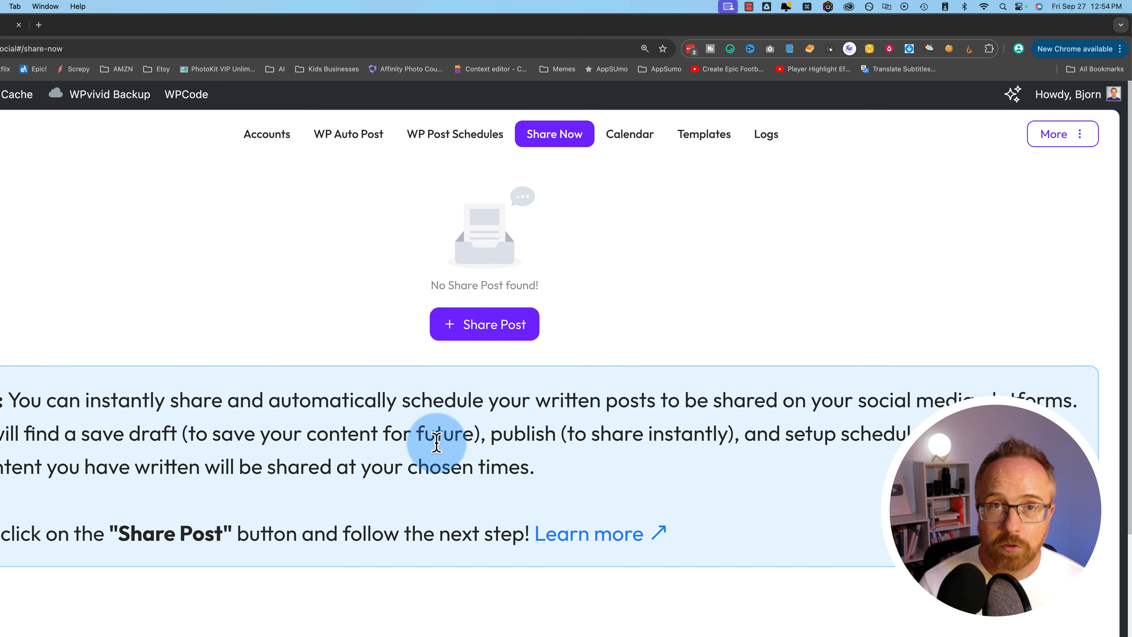
- Open the plugin's Calendar and switch the monthly view to October to look over its schedule slots
{"action": "left_click", "coordinate": [629, 136]}
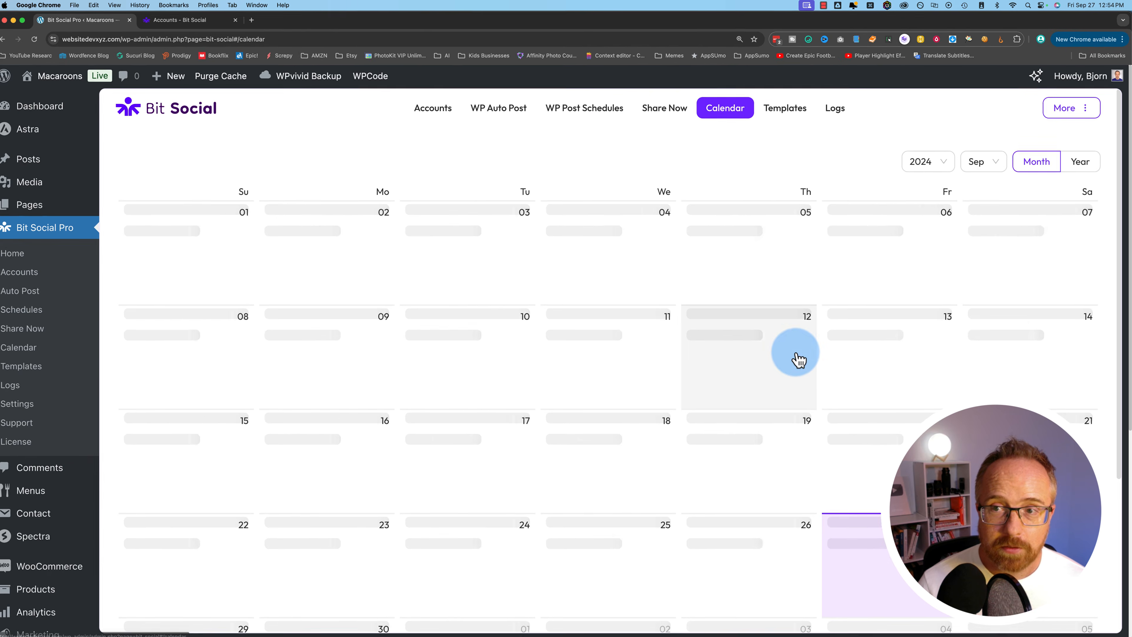
{"action": "scroll", "coordinate": [758, 396], "scroll_direction": "down", "scroll_amount": 2}
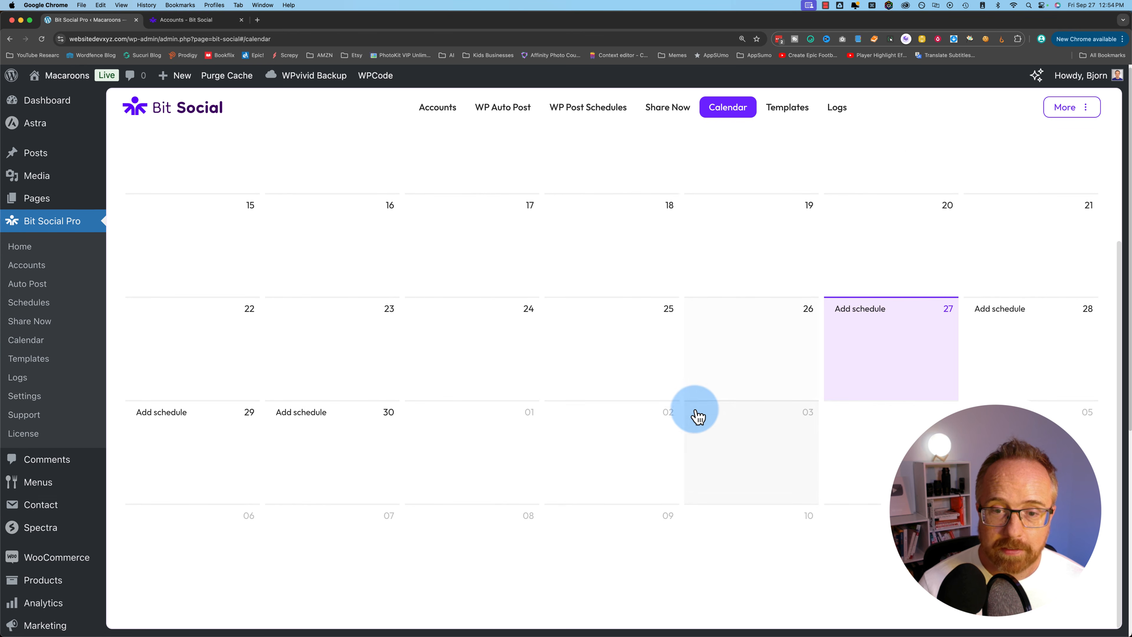
{"action": "scroll", "coordinate": [980, 268], "scroll_direction": "up", "scroll_amount": 5}
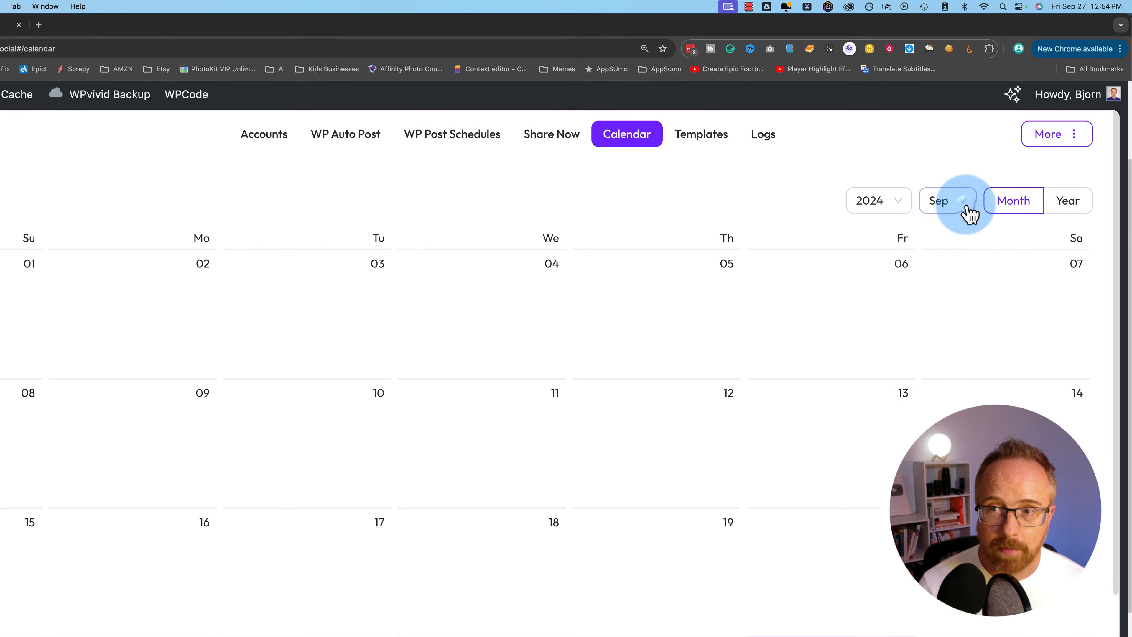
{"action": "left_click", "coordinate": [968, 210]}
{"action": "scroll", "coordinate": [942, 392], "scroll_direction": "down", "scroll_amount": 3}
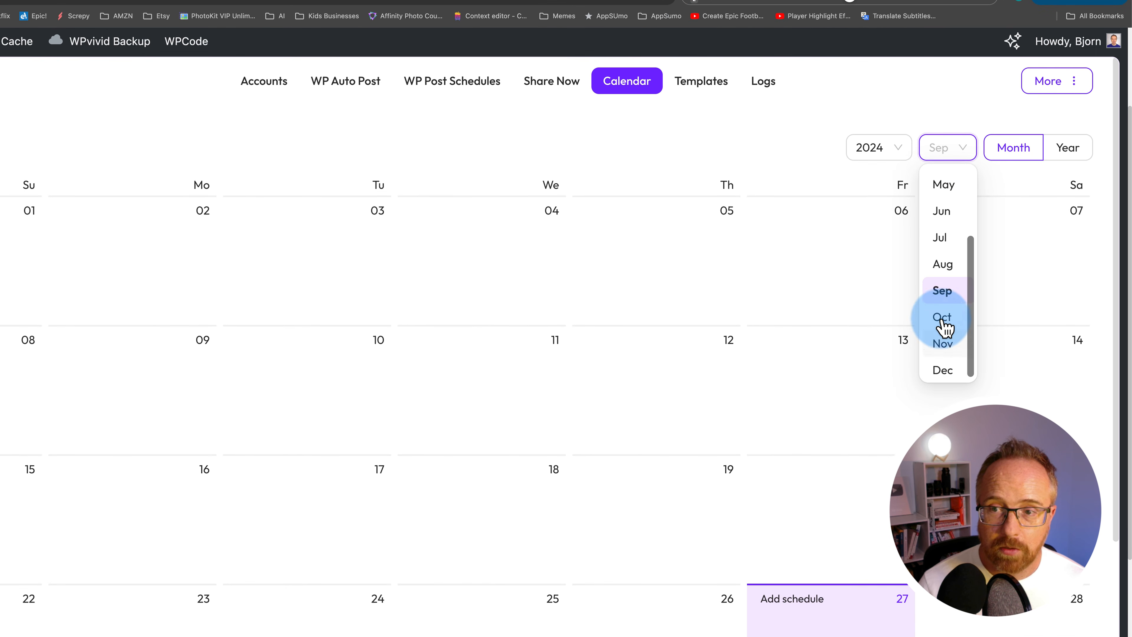
{"action": "left_click", "coordinate": [944, 376]}
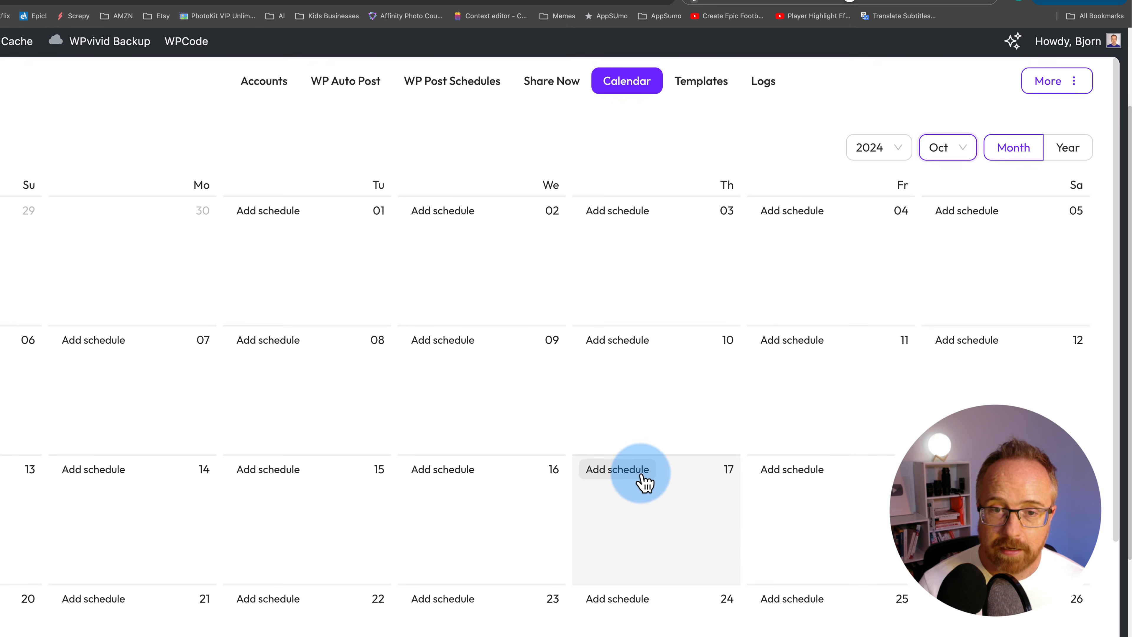
{"action": "scroll", "coordinate": [758, 419], "scroll_direction": "down", "scroll_amount": 5}
{"action": "scroll", "coordinate": [913, 233], "scroll_direction": "up", "scroll_amount": 5}
- Look through the years offered for the calendar and leave the year selection without choosing another
{"action": "left_click", "coordinate": [897, 148]}
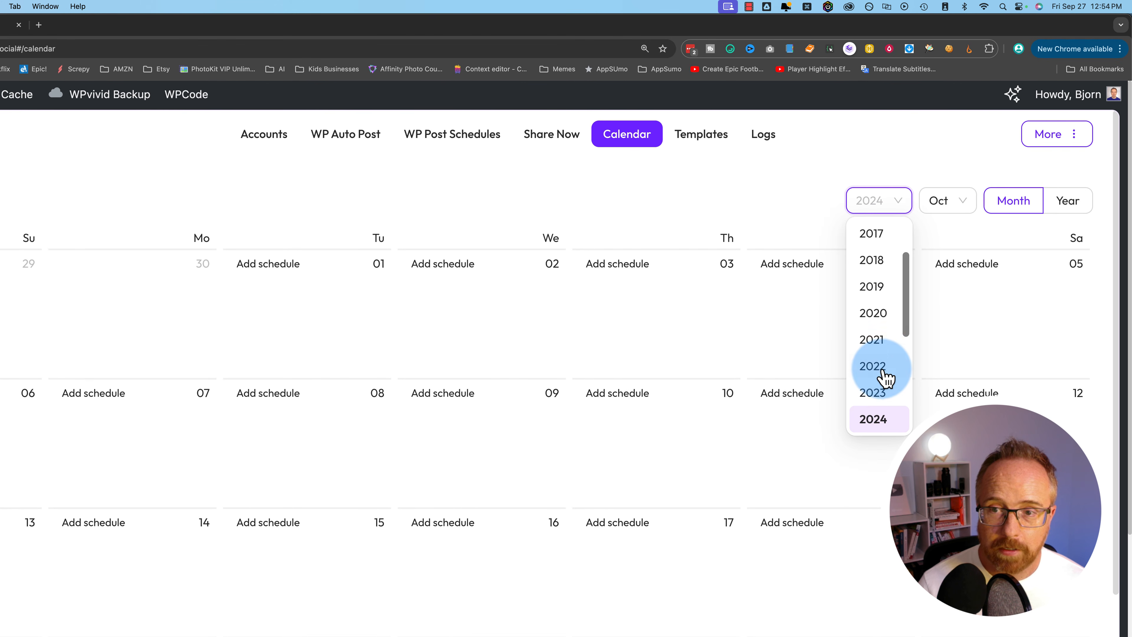
{"action": "scroll", "coordinate": [885, 378], "scroll_direction": "down", "scroll_amount": 5}
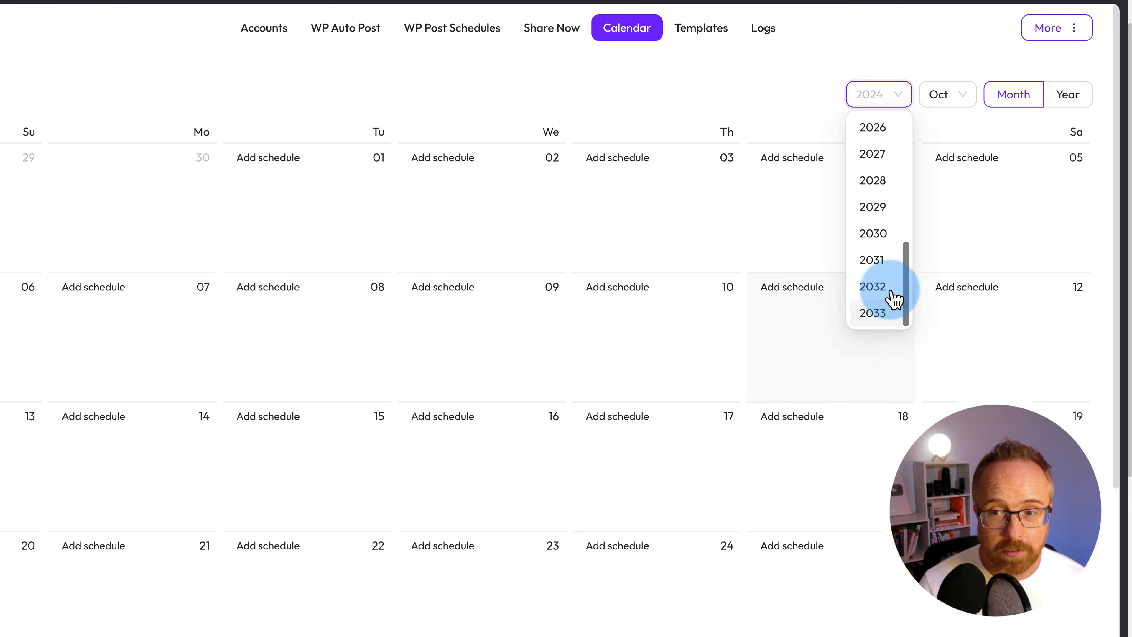
{"action": "left_click", "coordinate": [750, 88]}
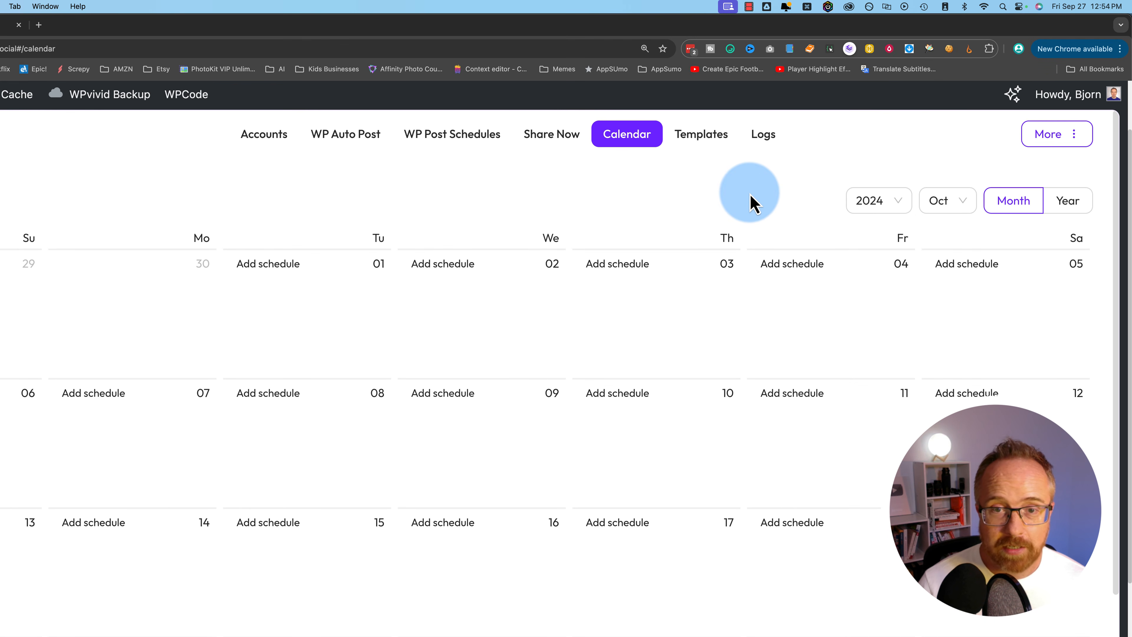
- Examine the LinkedIn template settings, including the custom message and the available posting types
{"action": "left_click", "coordinate": [704, 139]}
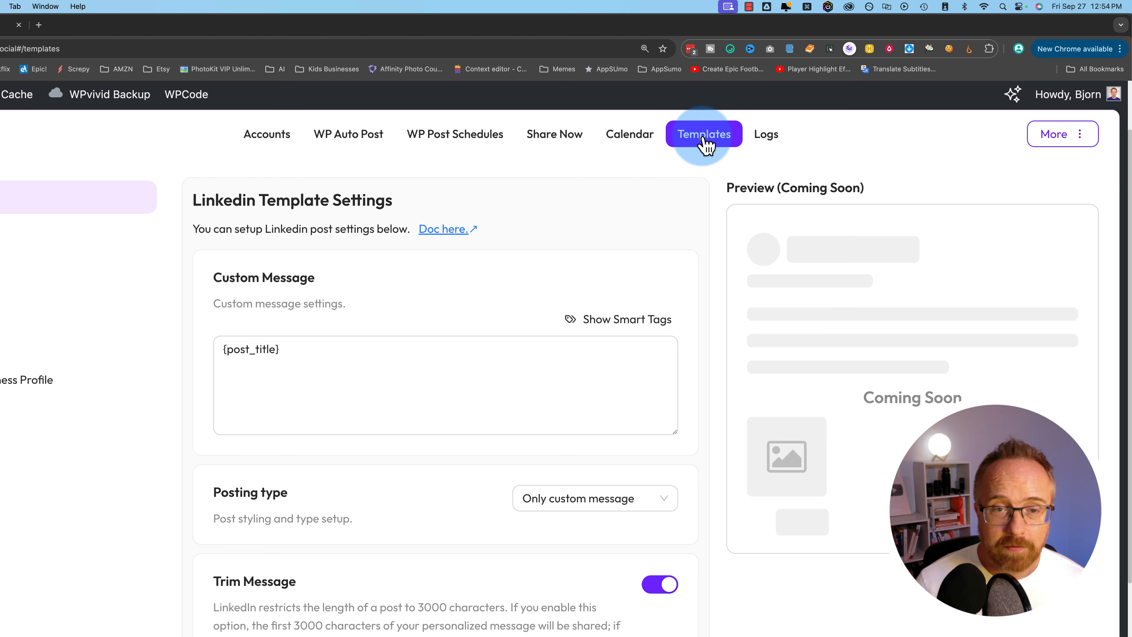
{"action": "left_click", "coordinate": [222, 368]}
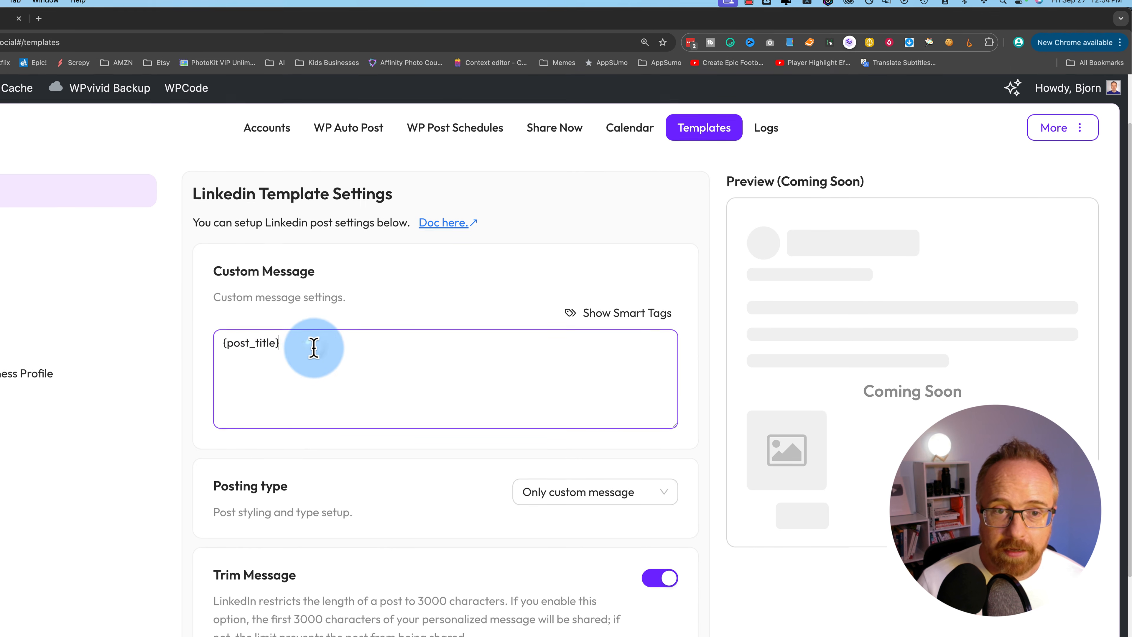
{"action": "left_click_drag", "start_coordinate": [313, 346], "coordinate": [190, 351]}
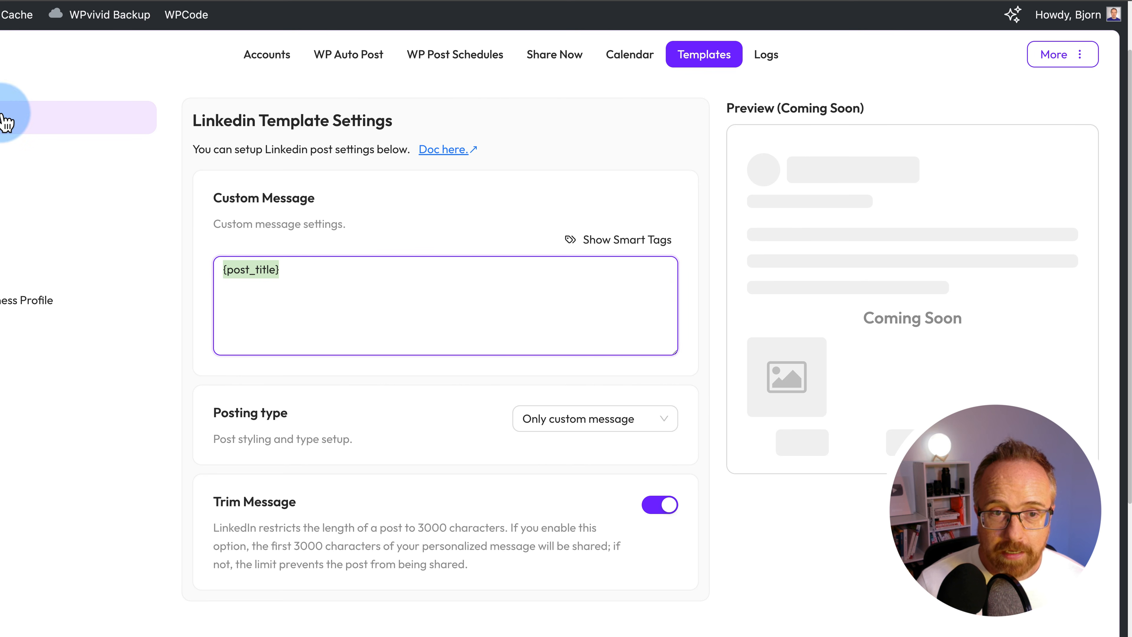
{"action": "left_click", "coordinate": [278, 283]}
{"action": "left_click", "coordinate": [276, 317]}
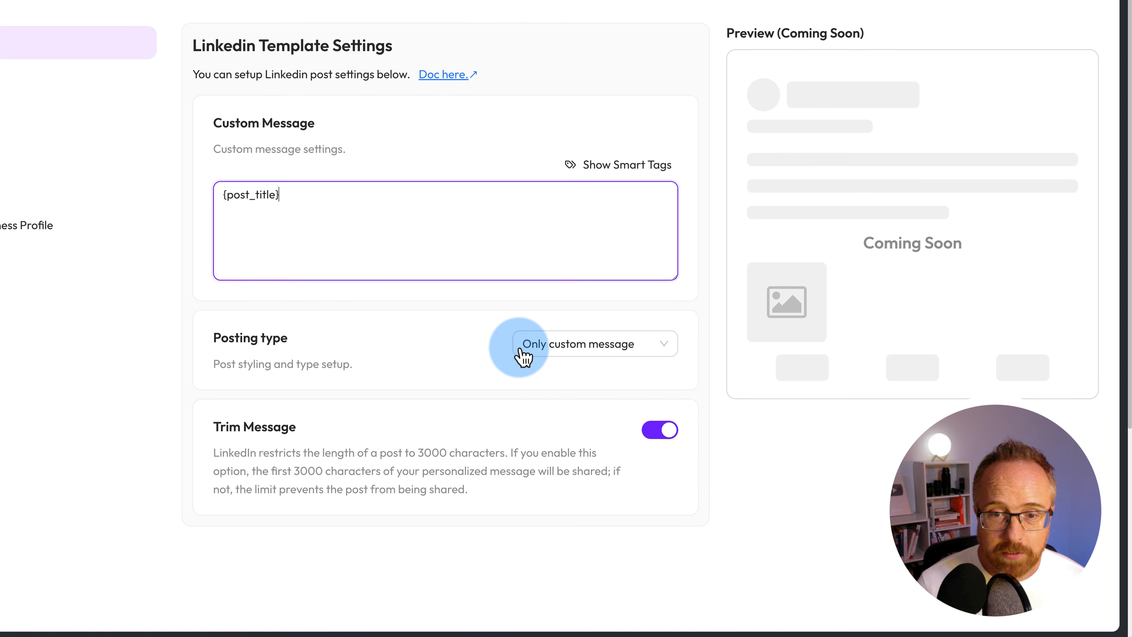
{"action": "left_click", "coordinate": [524, 355]}
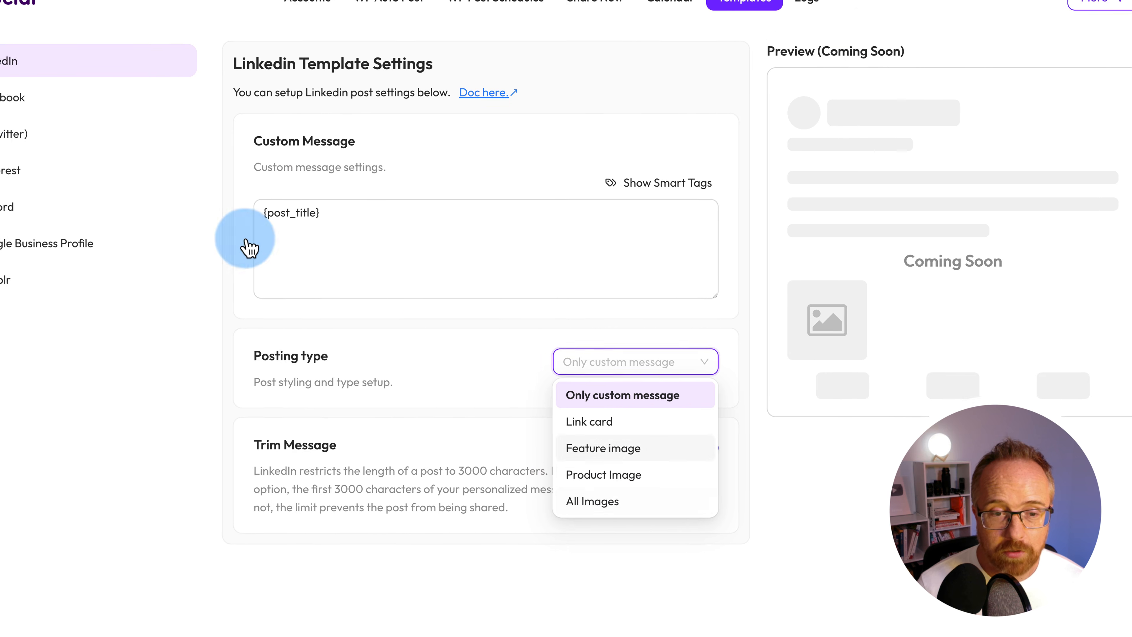
- Examine the Facebook template settings, including its custom message and posting type options
{"action": "left_click", "coordinate": [3, 74]}
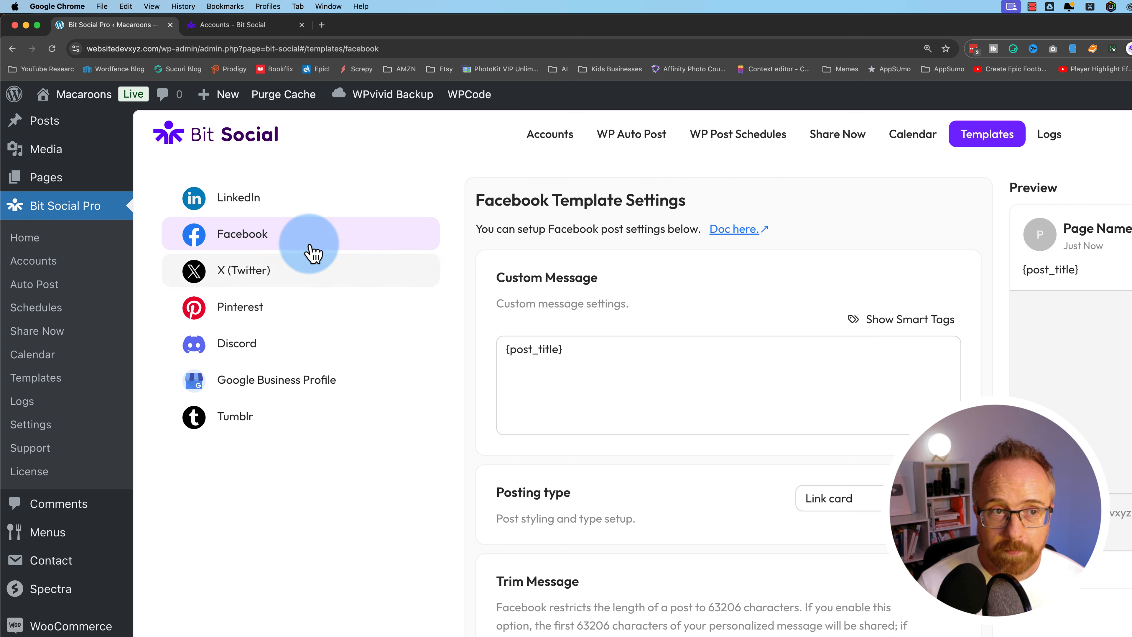
{"action": "left_click", "coordinate": [764, 404]}
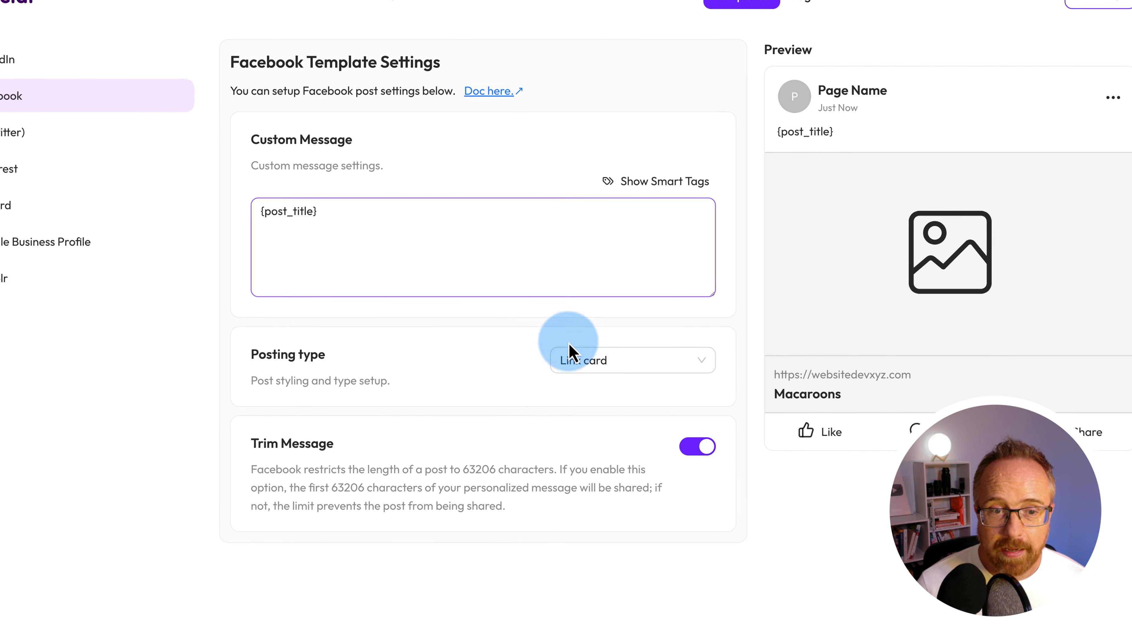
{"action": "left_click", "coordinate": [570, 356]}
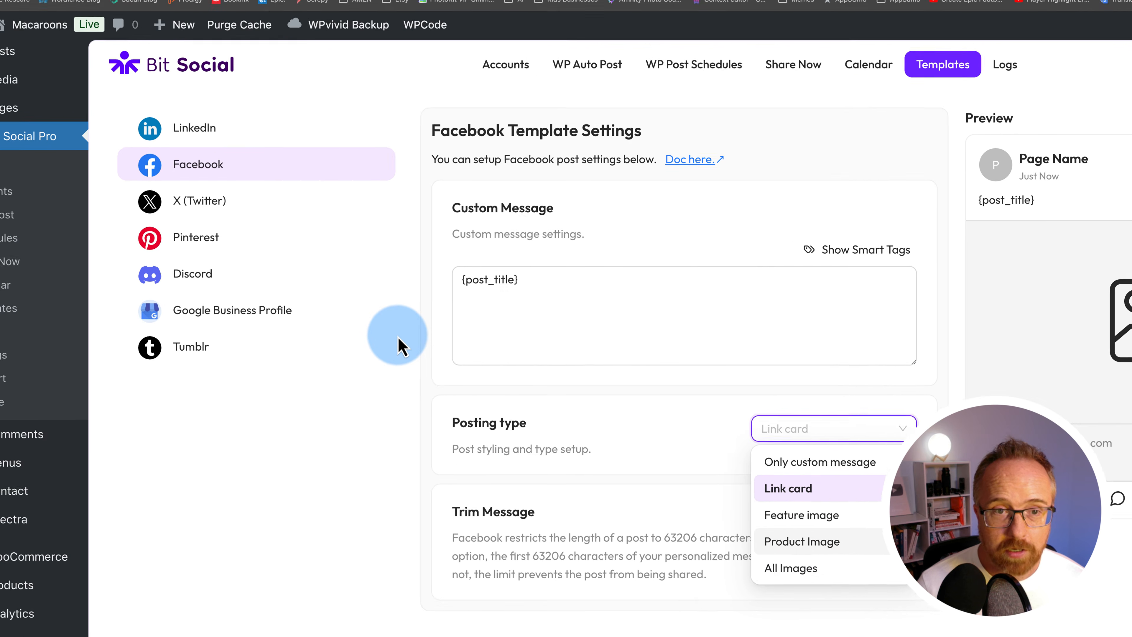
{"action": "left_click", "coordinate": [474, 354]}
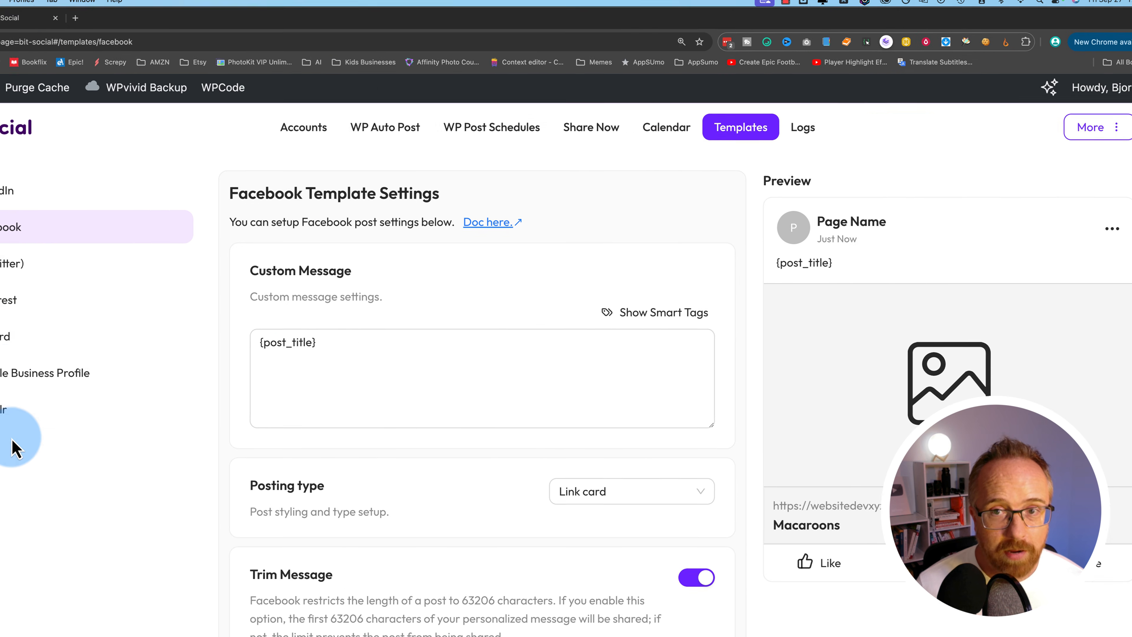
- Open the plugin's Logs page and read the documentation article linked from it
{"action": "left_click", "coordinate": [758, 135]}
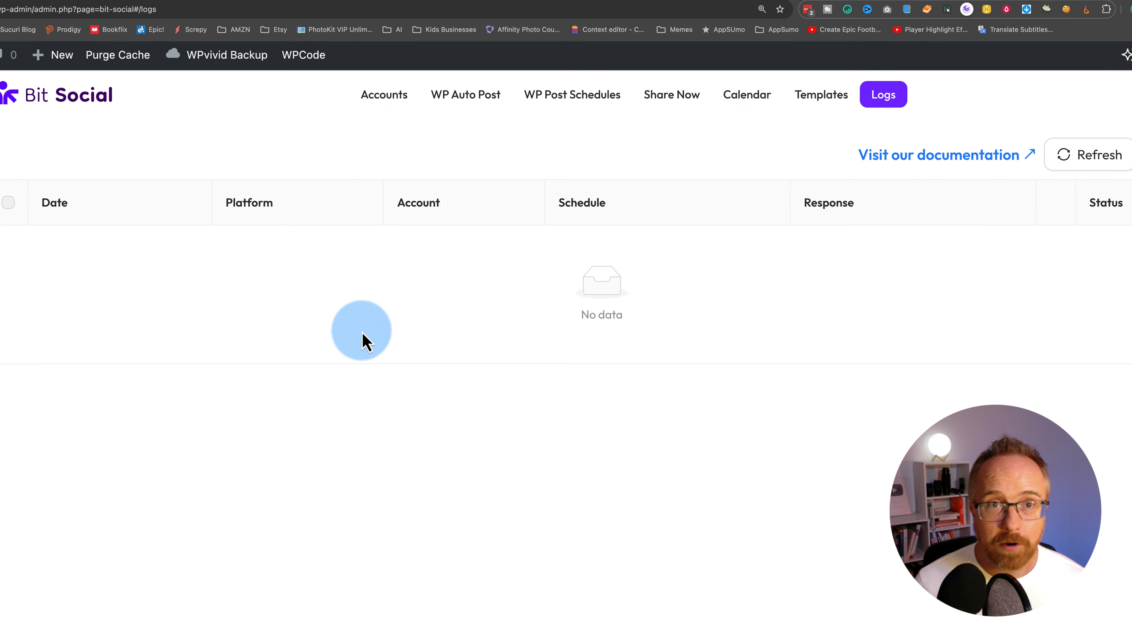
{"action": "left_click", "coordinate": [926, 156]}
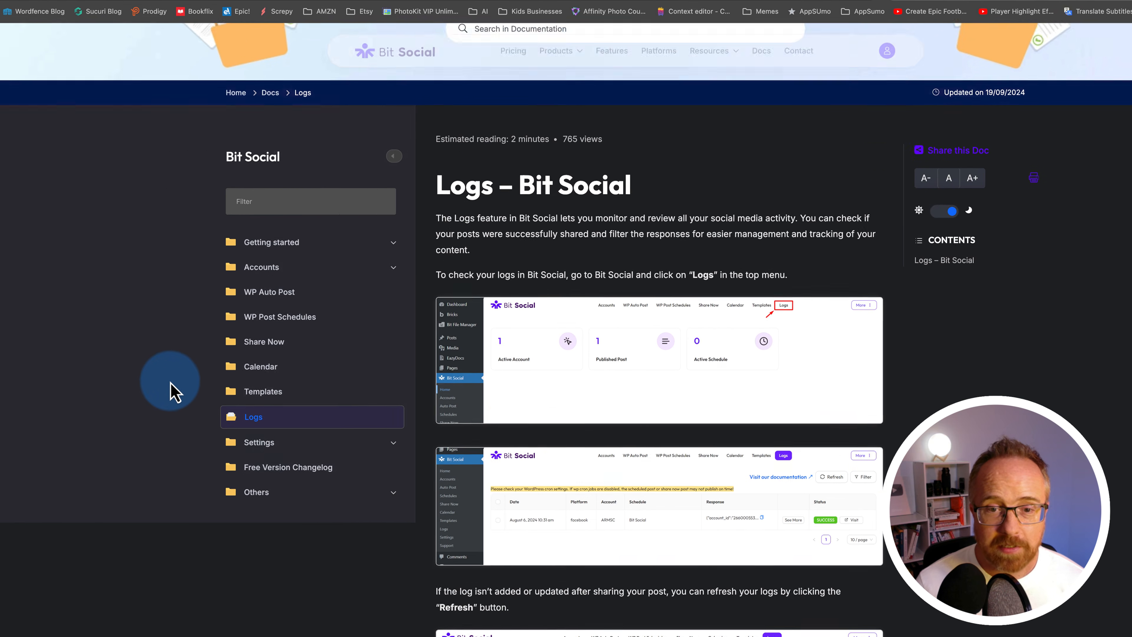
{"action": "scroll", "coordinate": [106, 357], "scroll_direction": "down", "scroll_amount": 4}
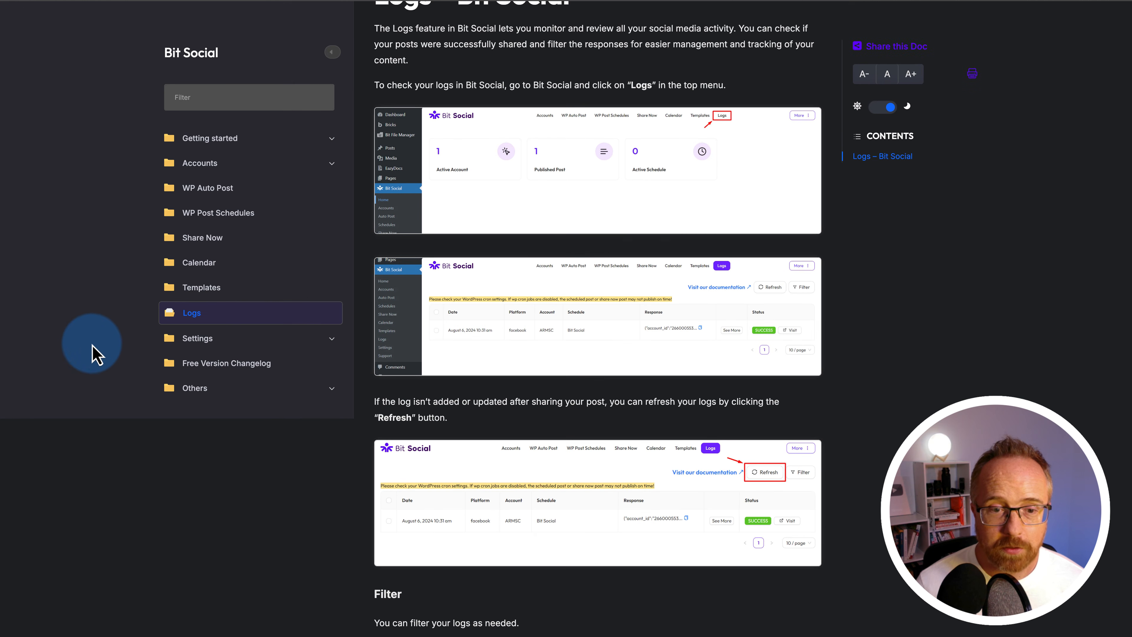
- Browse the Accounts article in the Bit Social documentation and open the WP Auto Post article
{"action": "scroll", "coordinate": [220, 308], "scroll_direction": "up", "scroll_amount": 1}
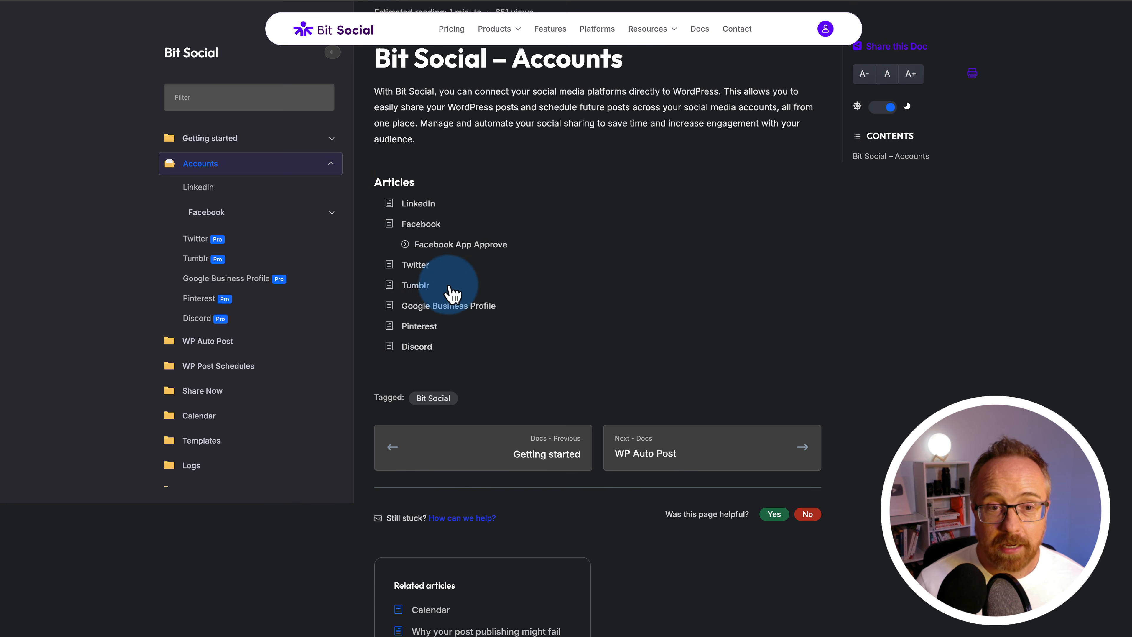
{"action": "scroll", "coordinate": [99, 353], "scroll_direction": "down", "scroll_amount": 1}
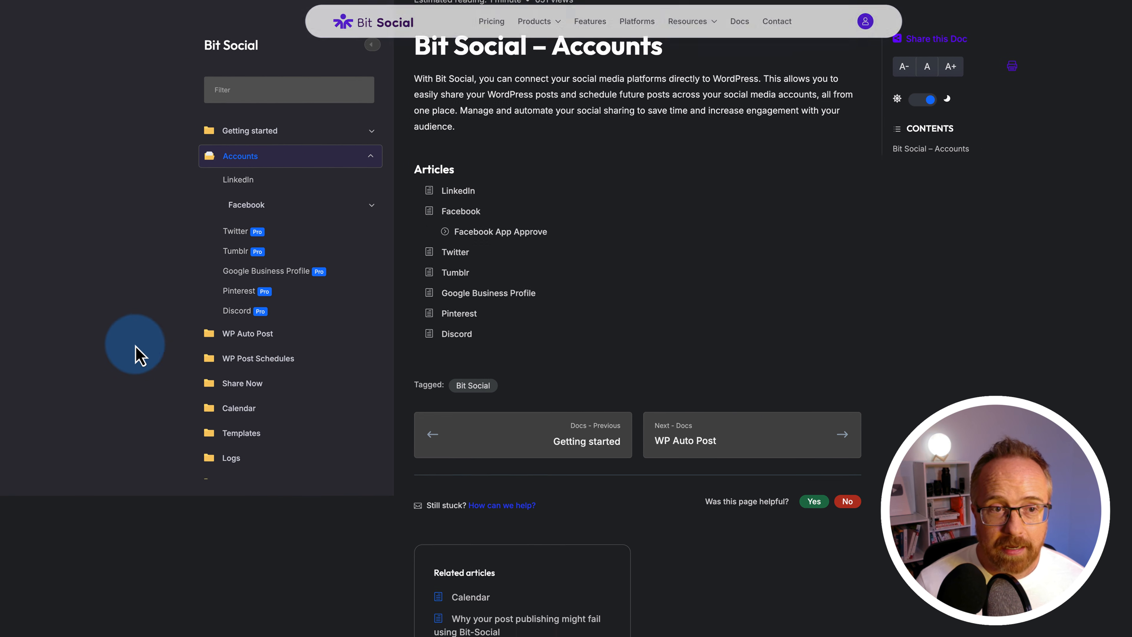
{"action": "left_click", "coordinate": [212, 343]}
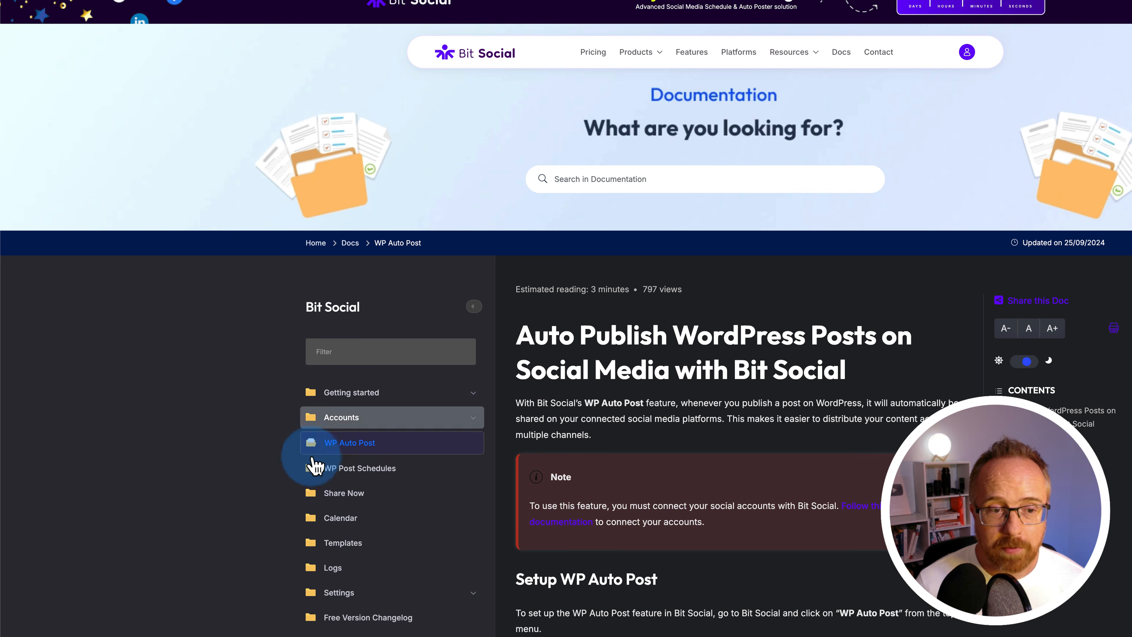
{"action": "scroll", "coordinate": [316, 463], "scroll_direction": "down", "scroll_amount": 3}
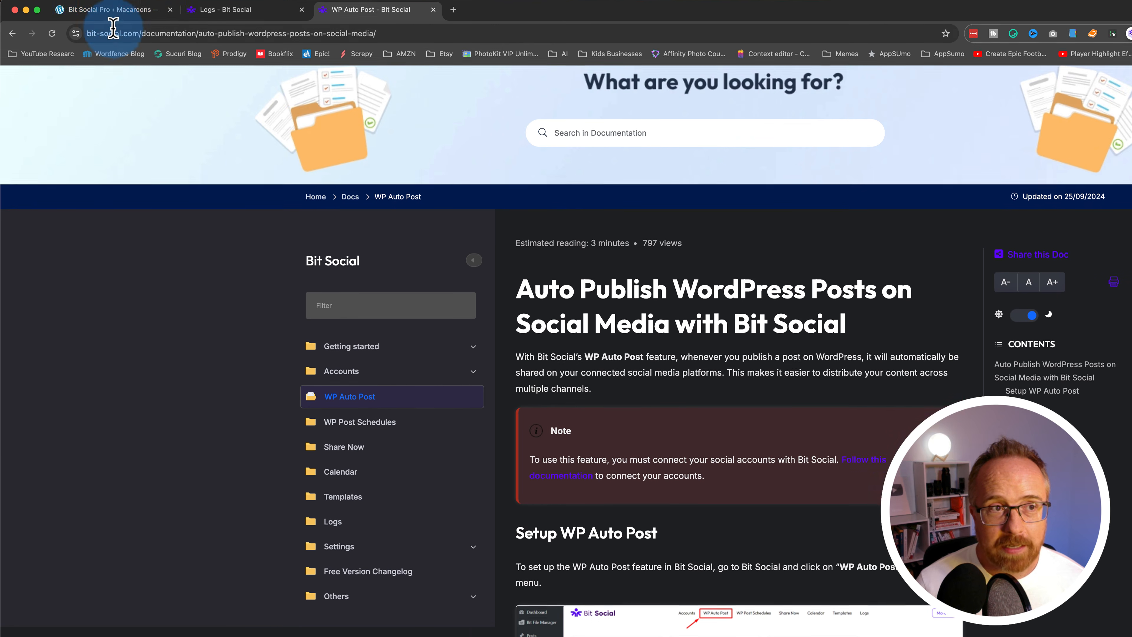
- Dismiss the promotional pop-up on the Logs documentation and return to the plugin's page in the WordPress admin
{"action": "left_click", "coordinate": [113, 28]}
{"action": "left_click_drag", "start_coordinate": [487, 123], "coordinate": [994, 127]}
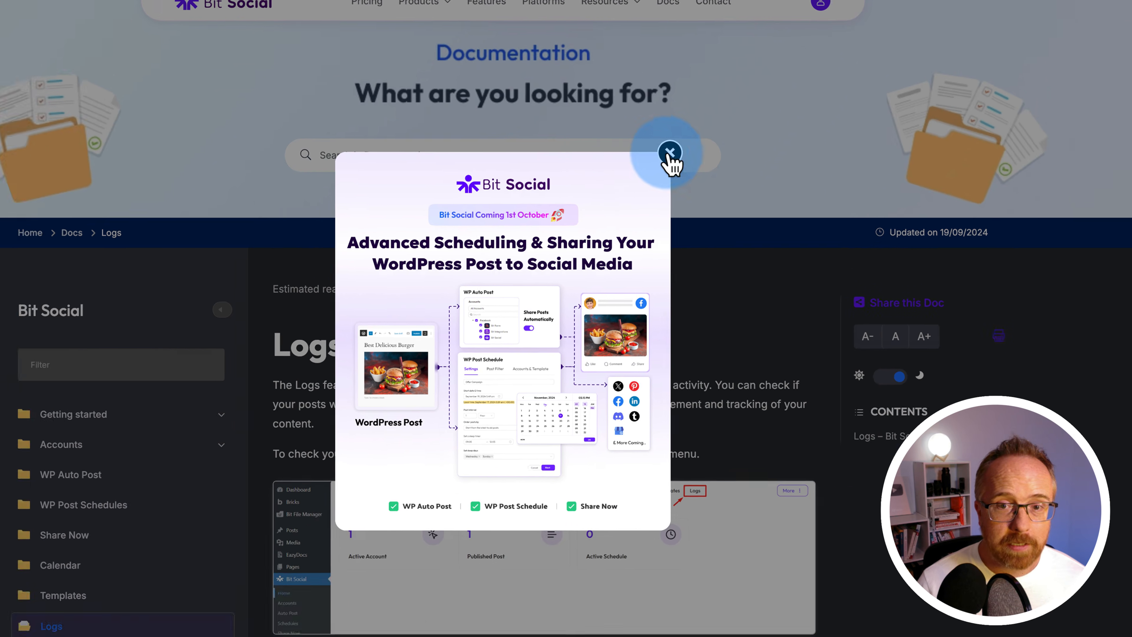
{"action": "left_click", "coordinate": [614, 256]}
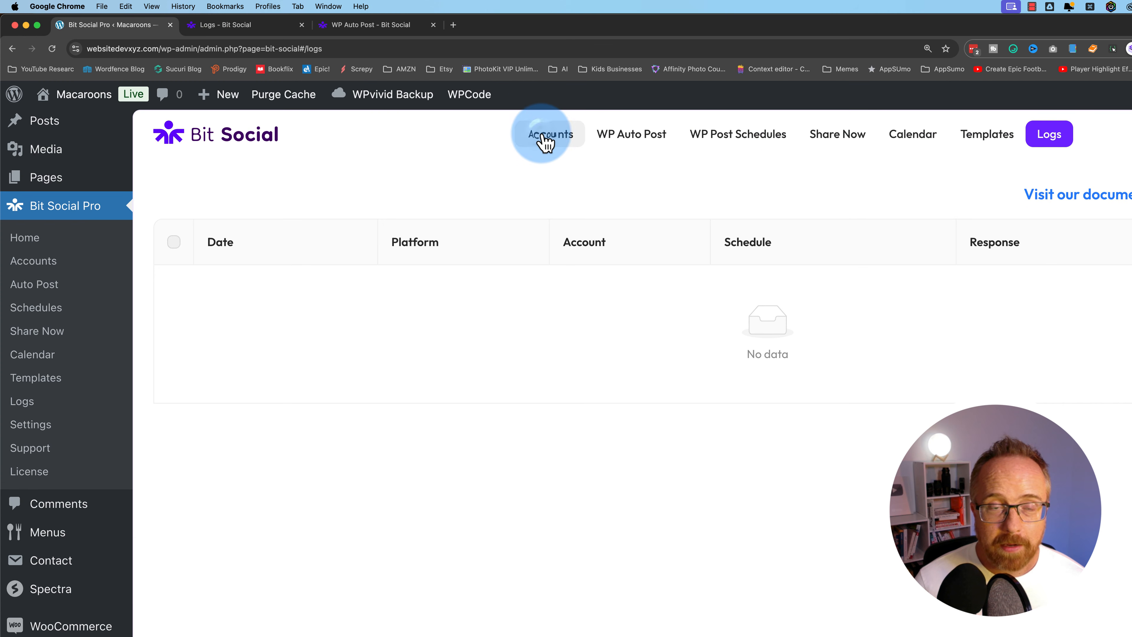
- Start a one-click LinkedIn connection in Bit Social, signing in with the account credentials and submitting the emailed verification code
{"action": "left_click", "coordinate": [543, 135]}
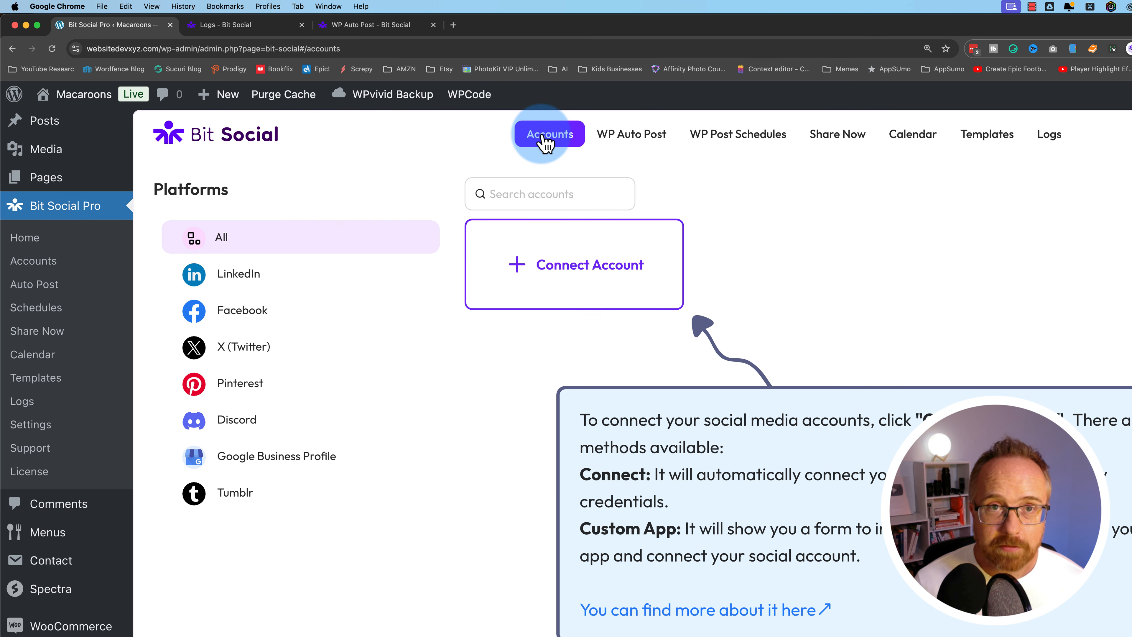
{"action": "left_click", "coordinate": [585, 277]}
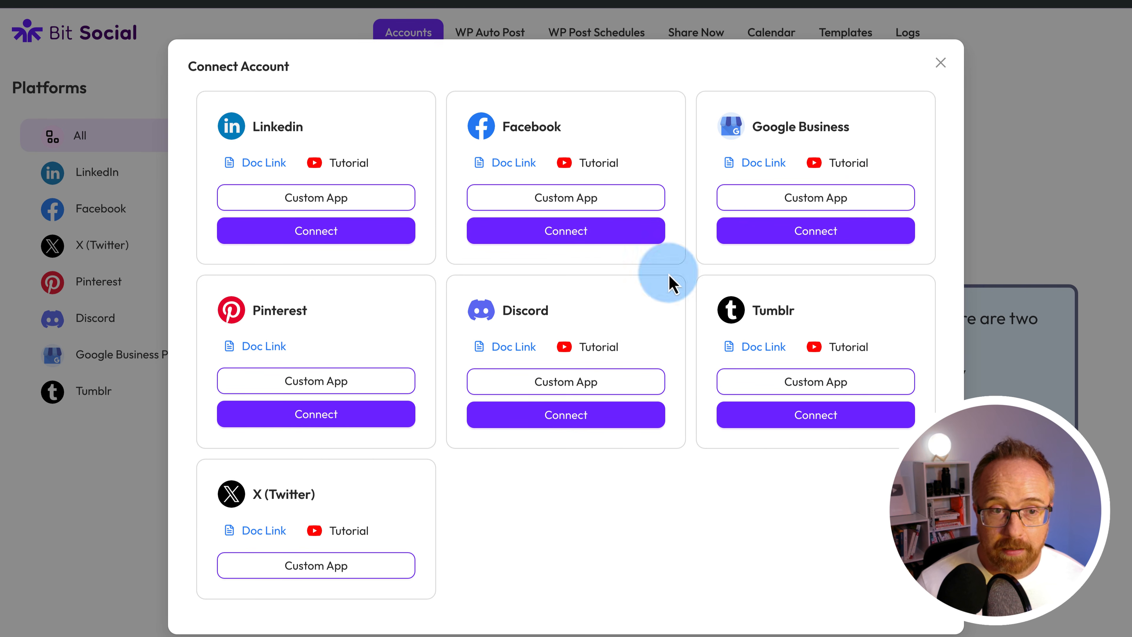
{"action": "left_click", "coordinate": [342, 244]}
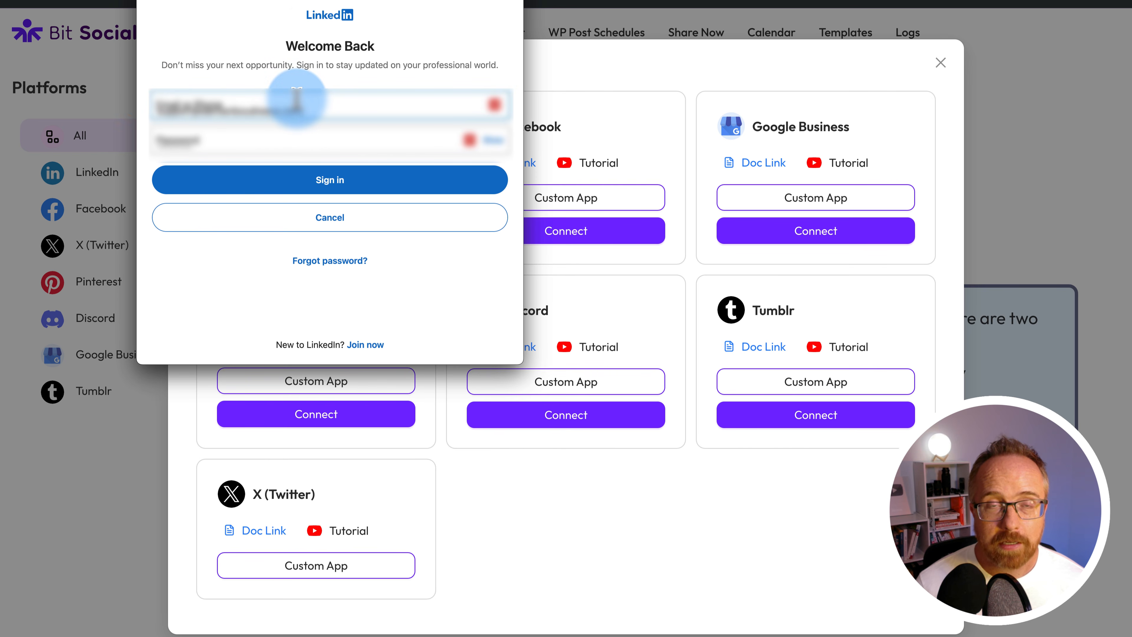
{"action": "left_click", "coordinate": [494, 104]}
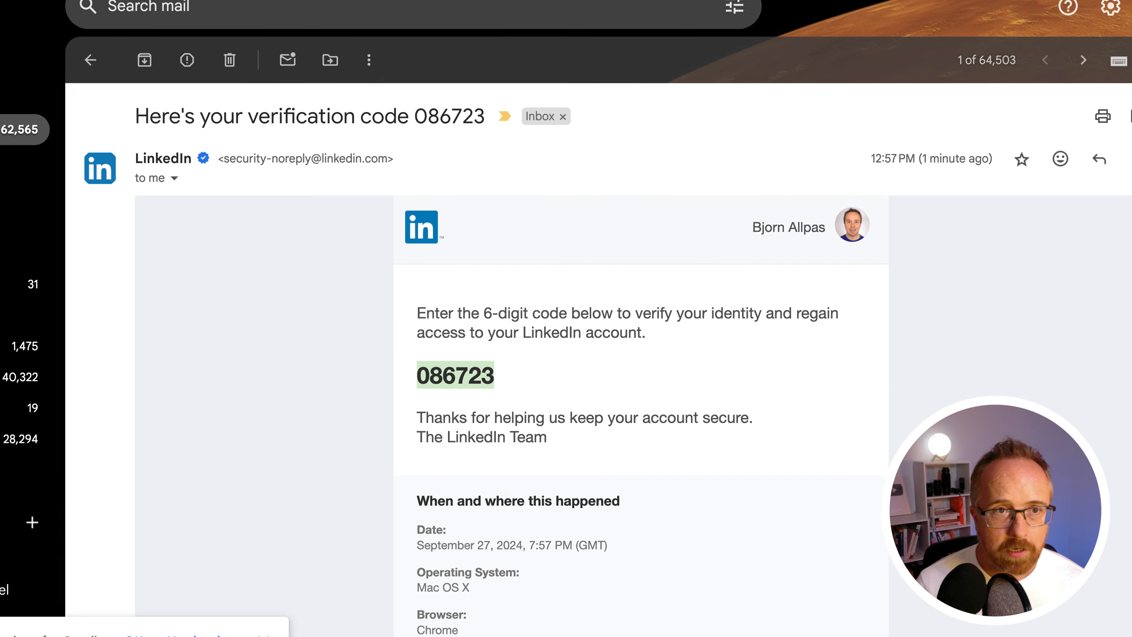
{"action": "left_click", "coordinate": [419, 199]}
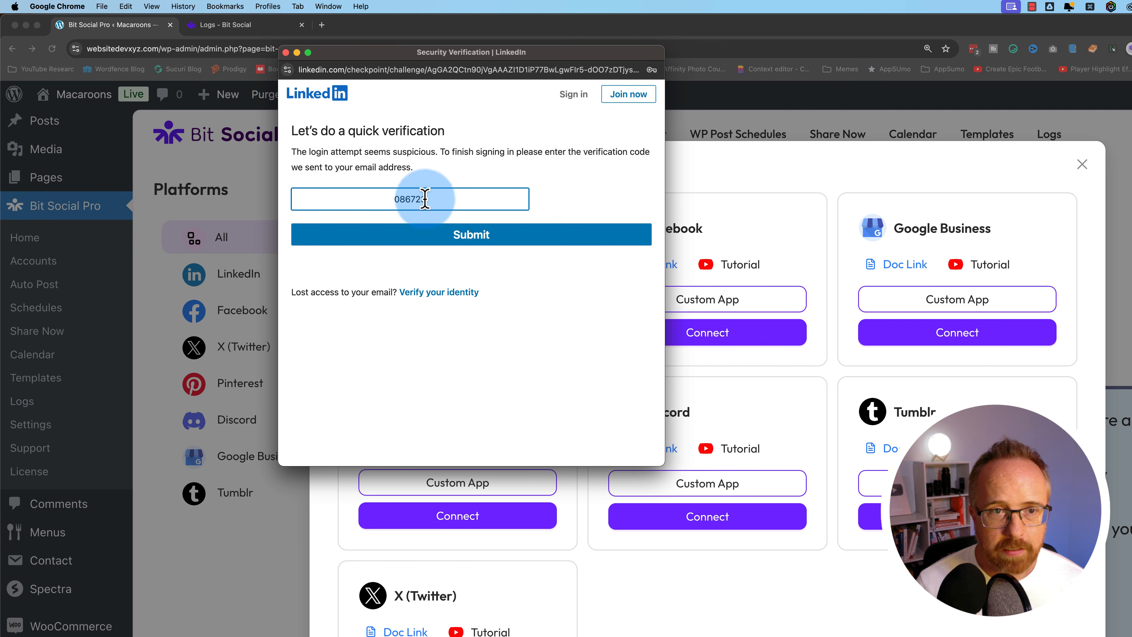
{"action": "left_click", "coordinate": [454, 241]}
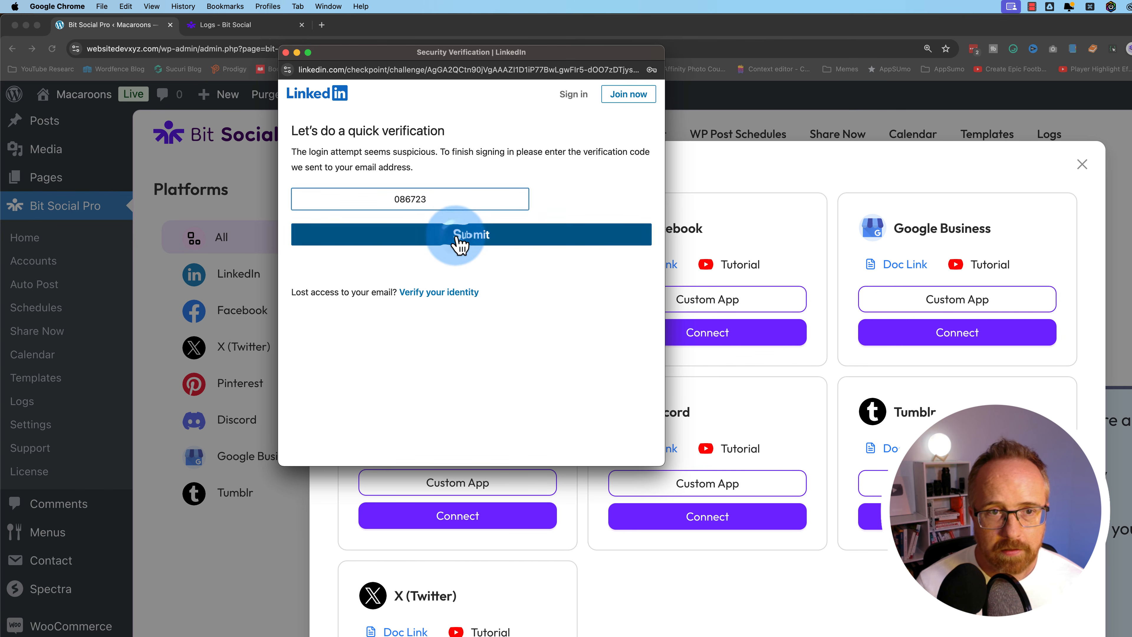
- Review and grant Bit Social's requested LinkedIn permissions, save the WPLearninglab page as a connected account, and close the account list
{"action": "left_click_drag", "start_coordinate": [343, 174], "coordinate": [537, 371]}
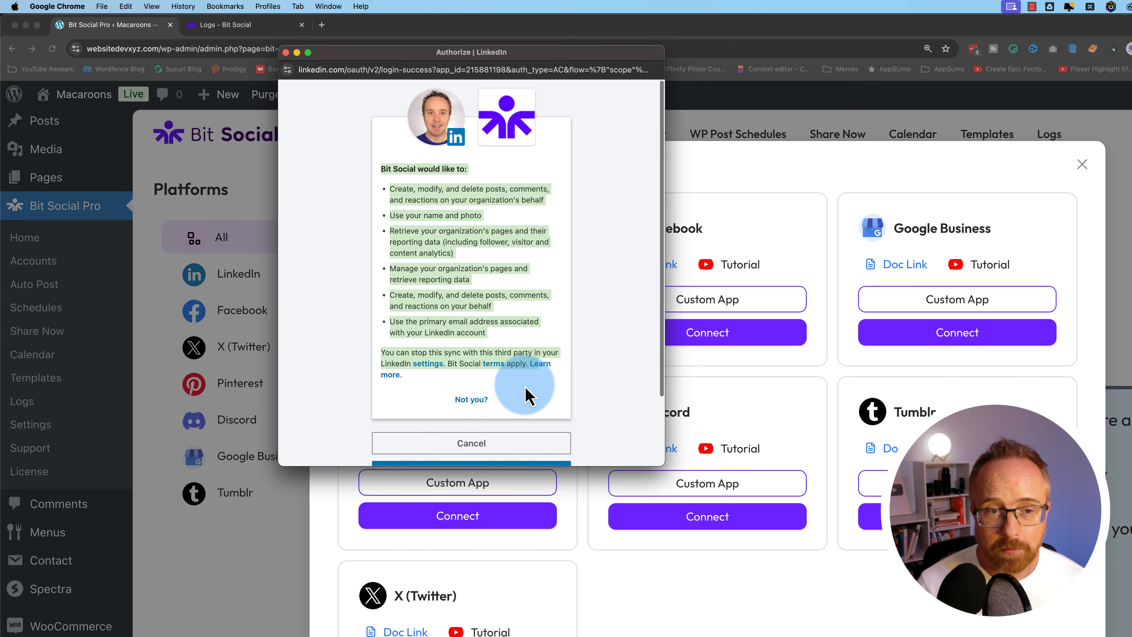
{"action": "scroll", "coordinate": [528, 393], "scroll_direction": "down", "scroll_amount": 3}
{"action": "left_click", "coordinate": [457, 390]}
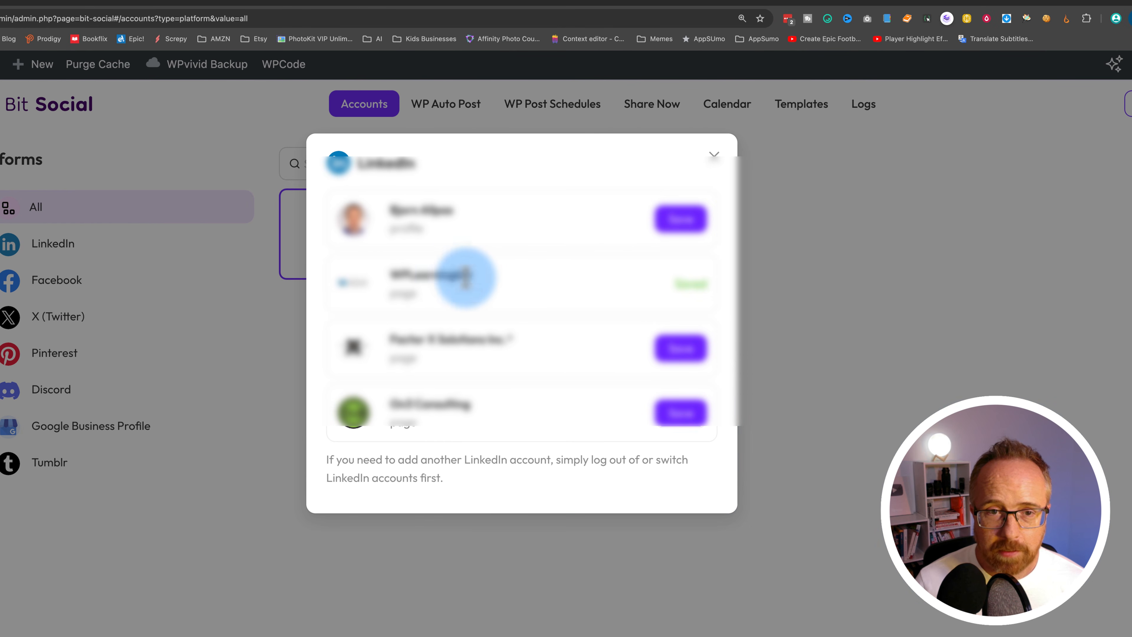
{"action": "left_click", "coordinate": [693, 286]}
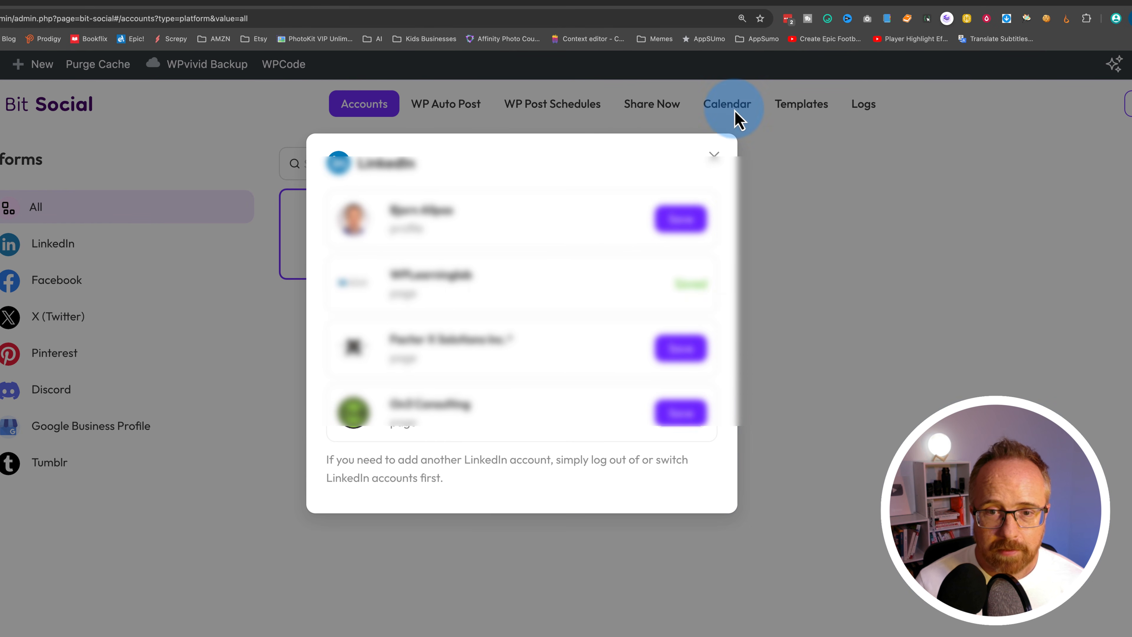
{"action": "left_click", "coordinate": [716, 154]}
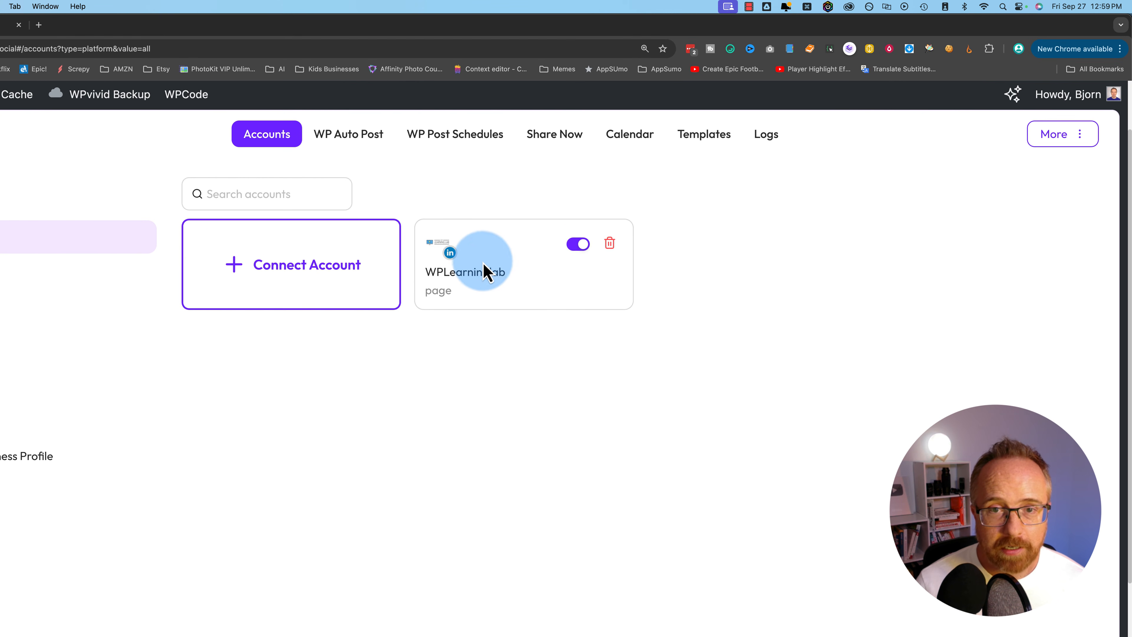
- Disable the connected WPLearninglab LinkedIn page and enable it again
{"action": "left_click", "coordinate": [579, 244]}
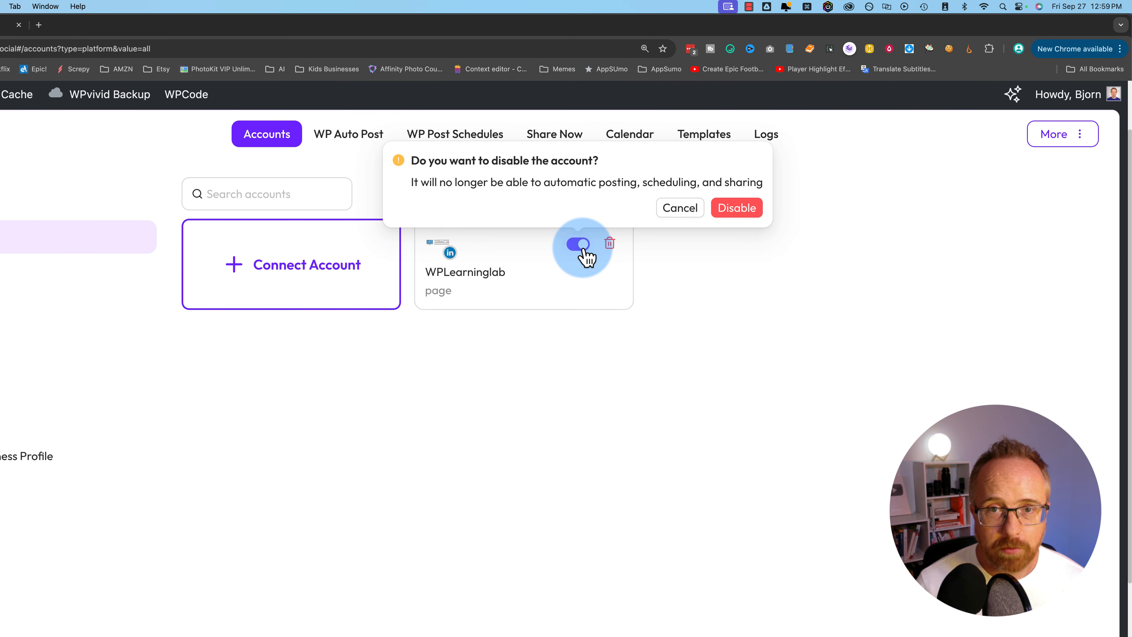
{"action": "left_click", "coordinate": [738, 210]}
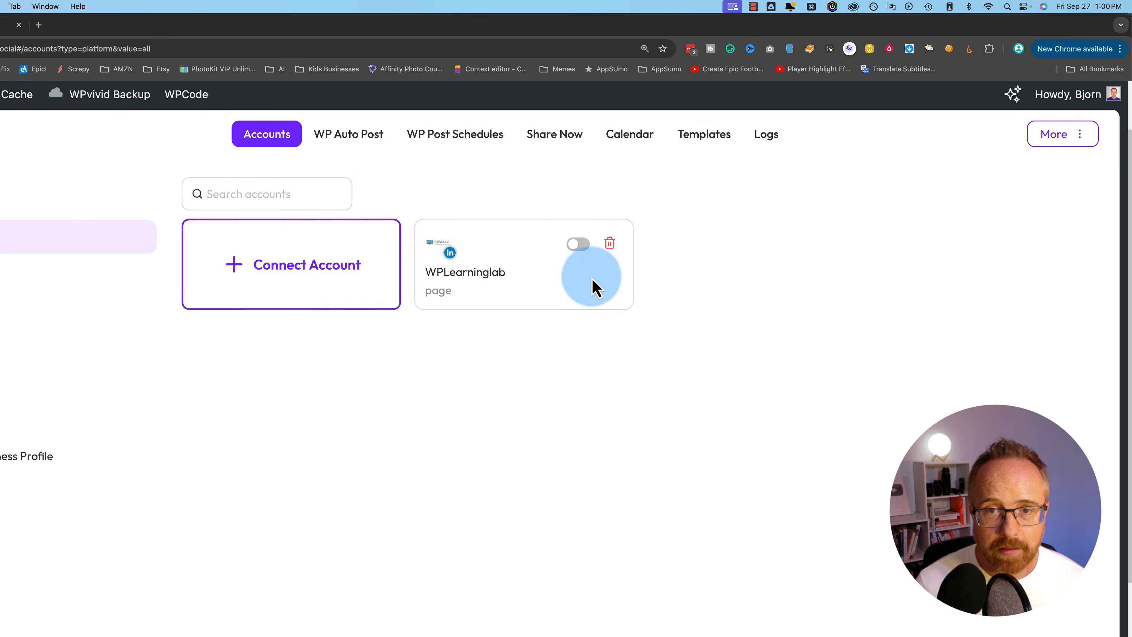
{"action": "left_click", "coordinate": [579, 245]}
{"action": "left_click", "coordinate": [708, 209]}
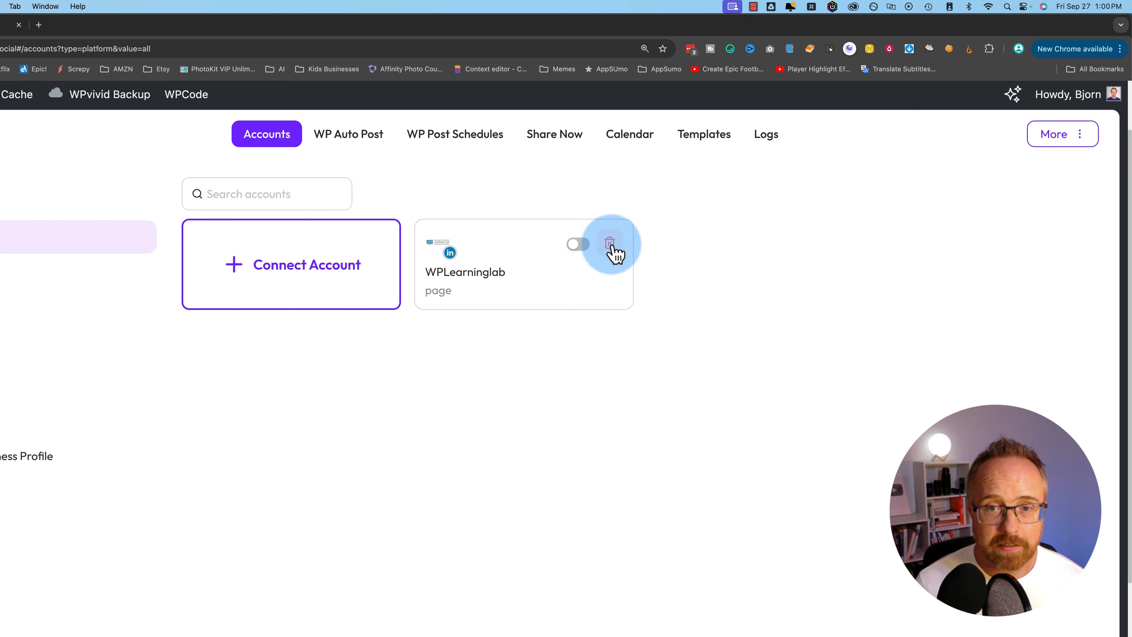
- Open the LinkedIn connection documentation from the account connection options and read its two methods, including the Custom App Method
{"action": "left_click", "coordinate": [264, 297]}
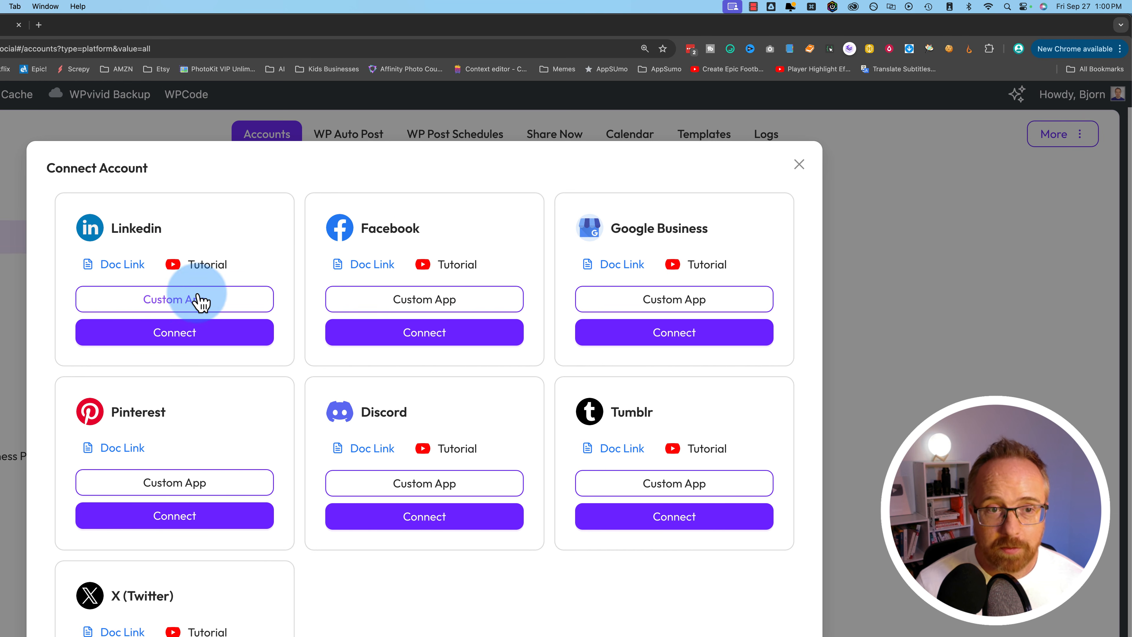
{"action": "left_click", "coordinate": [129, 265]}
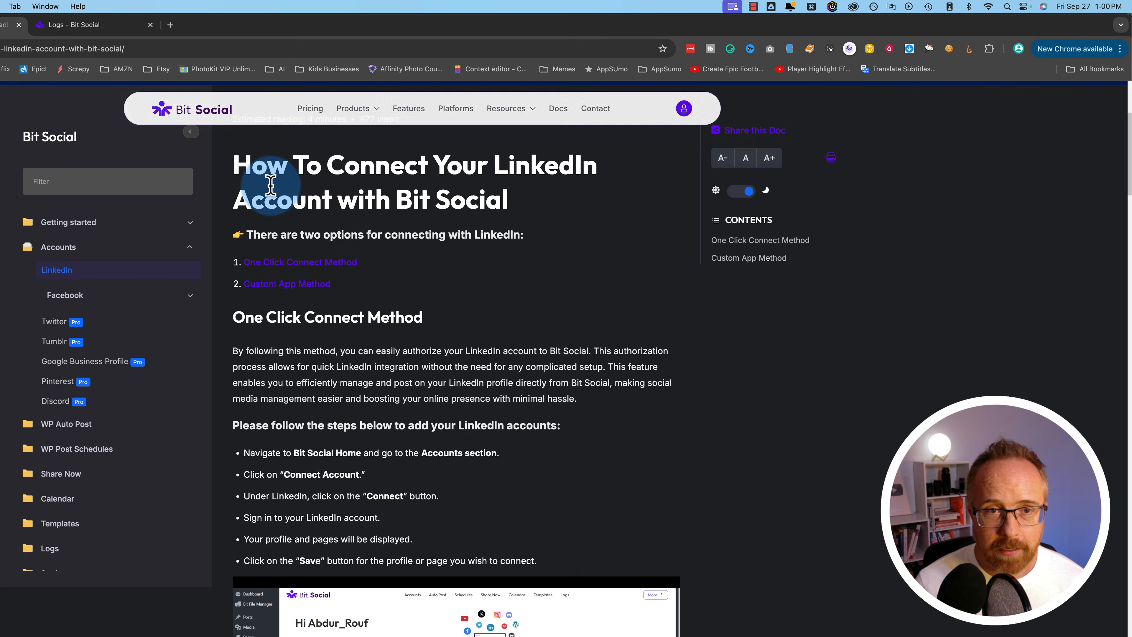
{"action": "left_click_drag", "start_coordinate": [257, 164], "coordinate": [574, 182]}
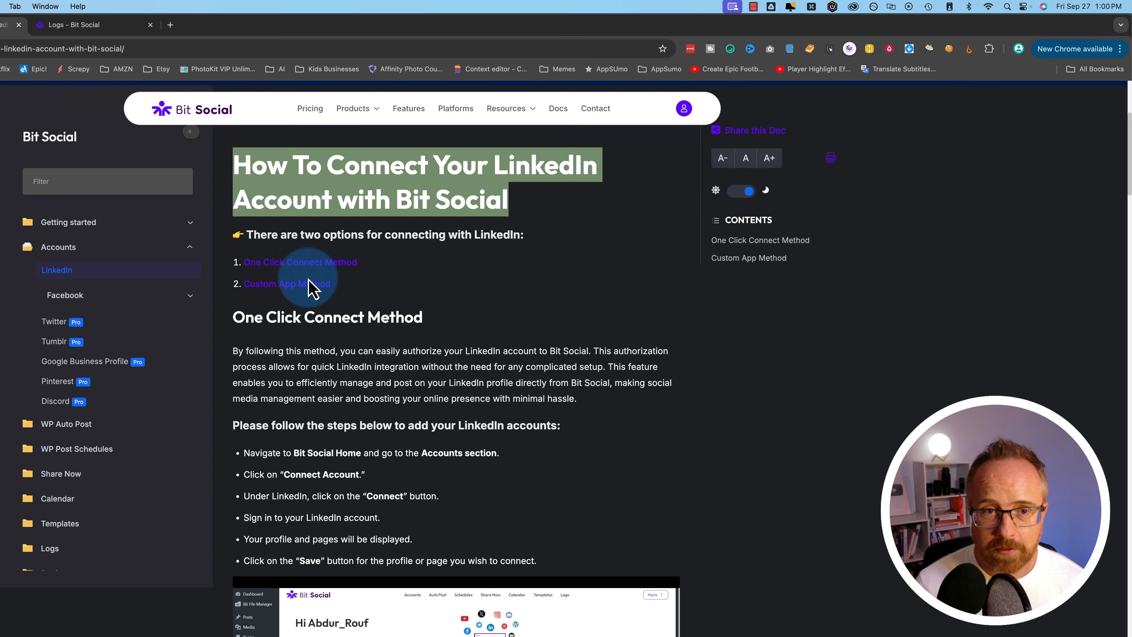
{"action": "left_click_drag", "start_coordinate": [244, 264], "coordinate": [227, 288]}
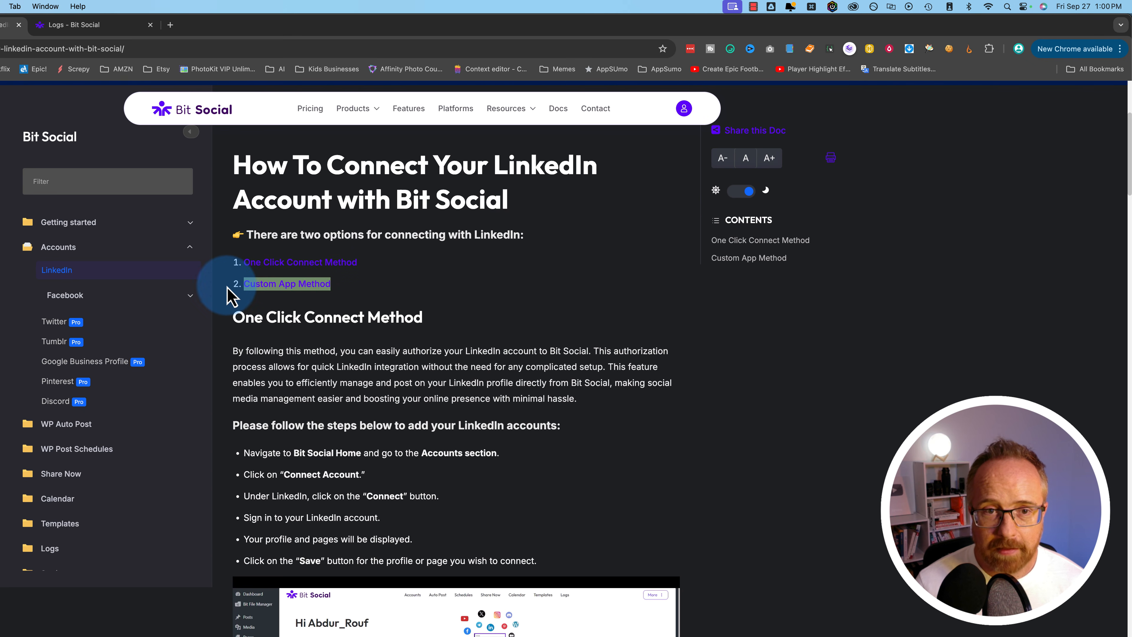
{"action": "scroll", "coordinate": [247, 322], "scroll_direction": "down", "scroll_amount": 10}
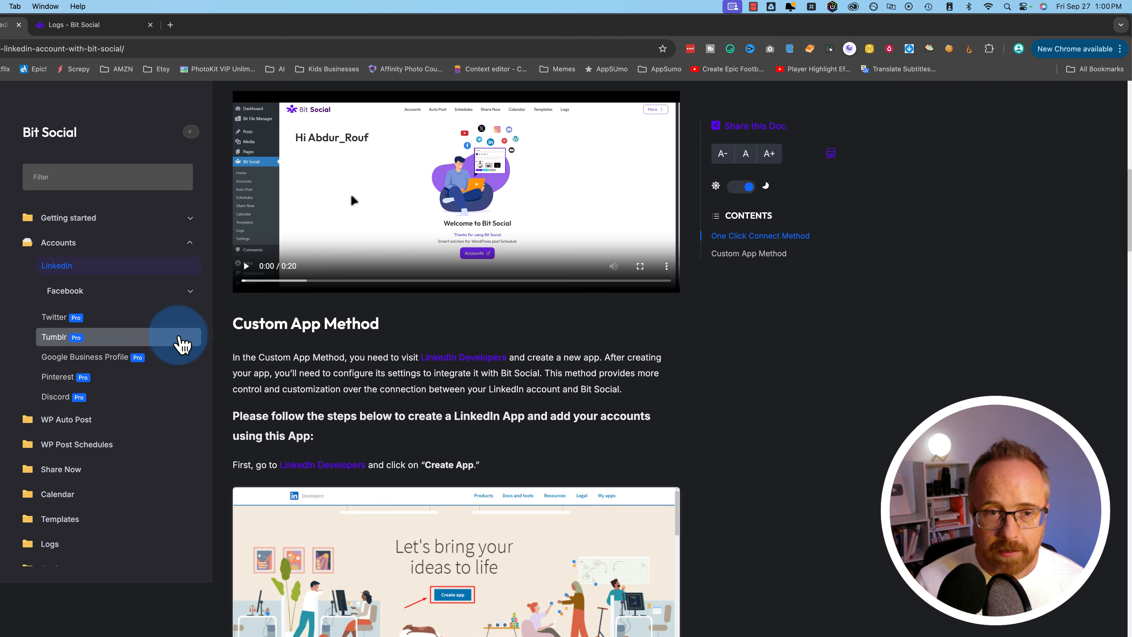
{"action": "left_click_drag", "start_coordinate": [232, 324], "coordinate": [379, 326]}
{"action": "scroll", "coordinate": [374, 387], "scroll_direction": "down", "scroll_amount": 7}
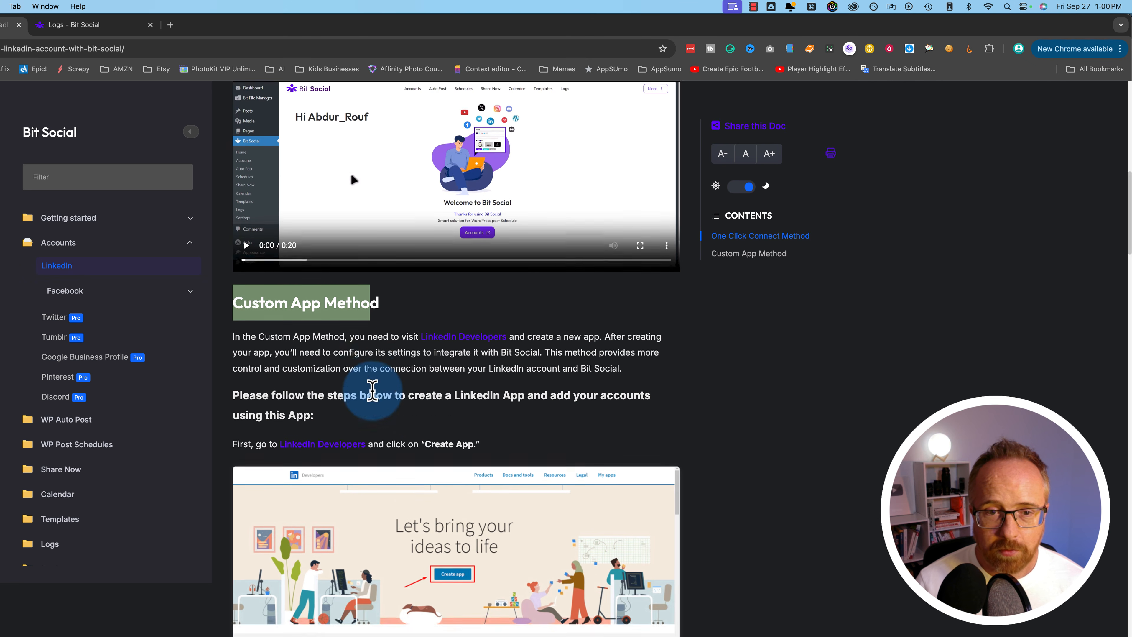
{"action": "scroll", "coordinate": [370, 392], "scroll_direction": "down", "scroll_amount": 5}
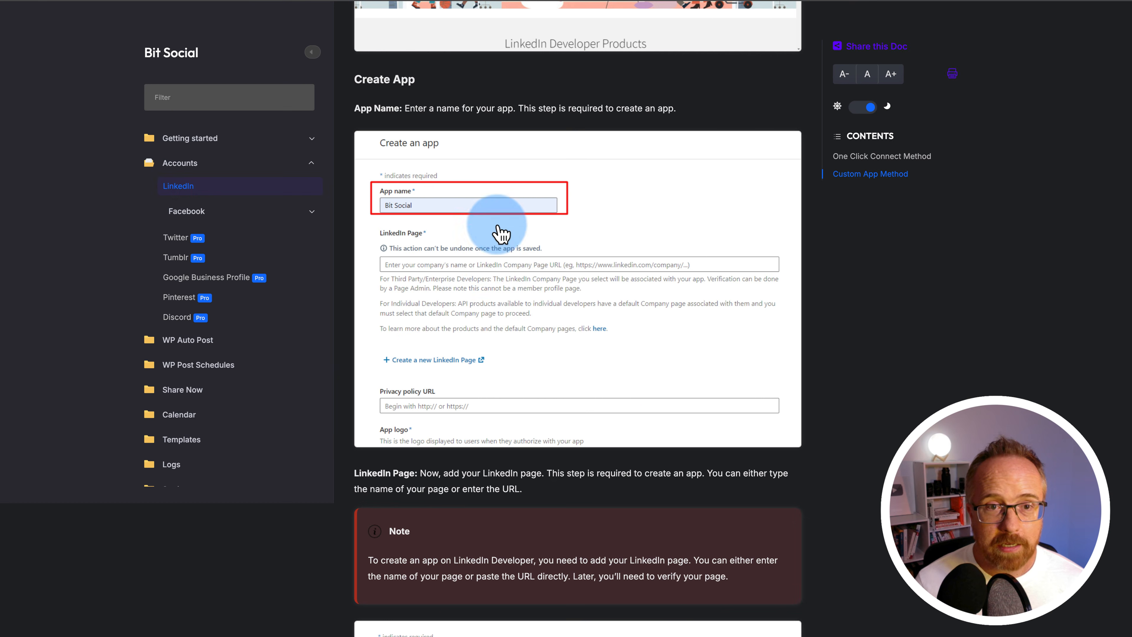
- Review the LinkedIn article from its heading through the One Click Connect Method and the Custom App Method's app creation instructions
{"action": "scroll", "coordinate": [494, 250], "scroll_direction": "up", "scroll_amount": 15}
{"action": "scroll", "coordinate": [487, 203], "scroll_direction": "down", "scroll_amount": 3}
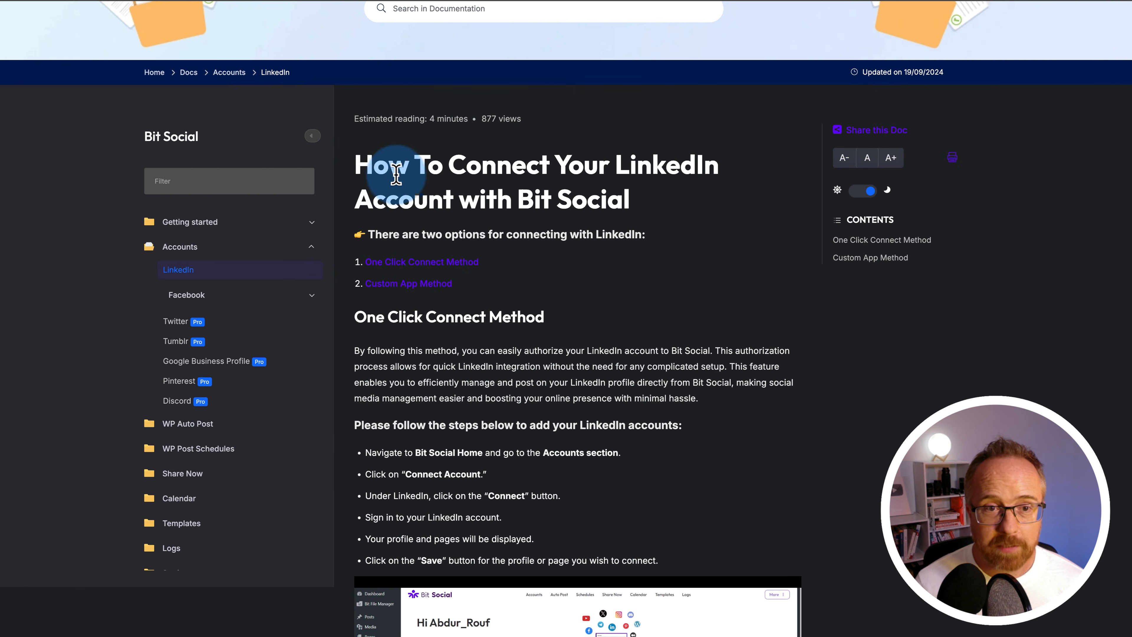
{"action": "left_click_drag", "start_coordinate": [396, 175], "coordinate": [633, 203]}
{"action": "scroll", "coordinate": [490, 257], "scroll_direction": "down", "scroll_amount": 3}
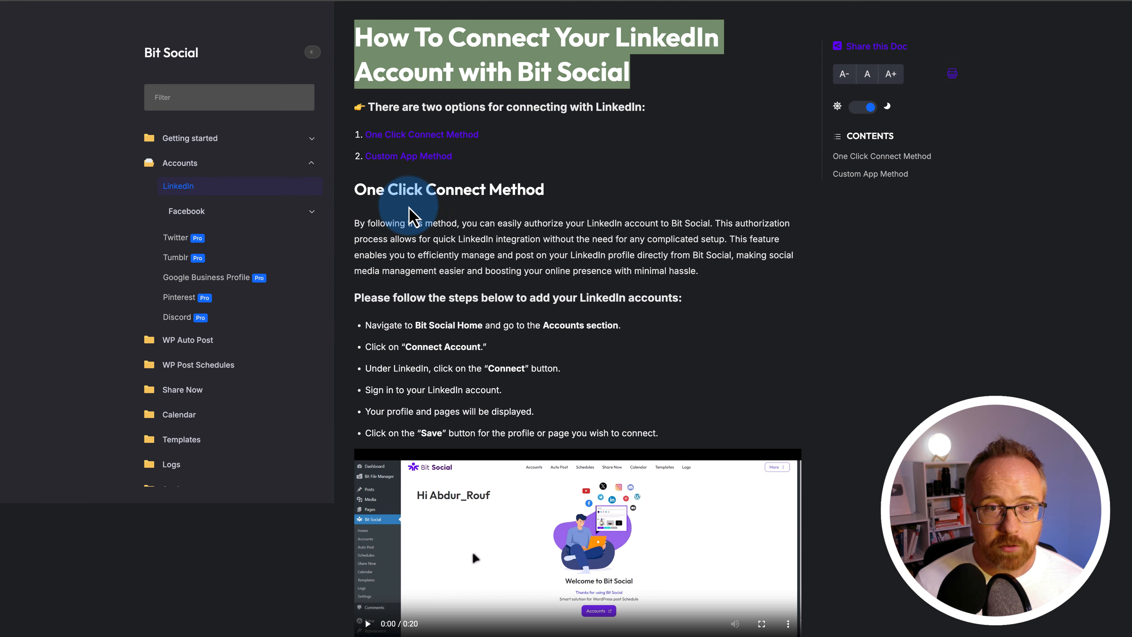
{"action": "left_click_drag", "start_coordinate": [355, 190], "coordinate": [541, 191]}
{"action": "scroll", "coordinate": [499, 357], "scroll_direction": "down", "scroll_amount": 2}
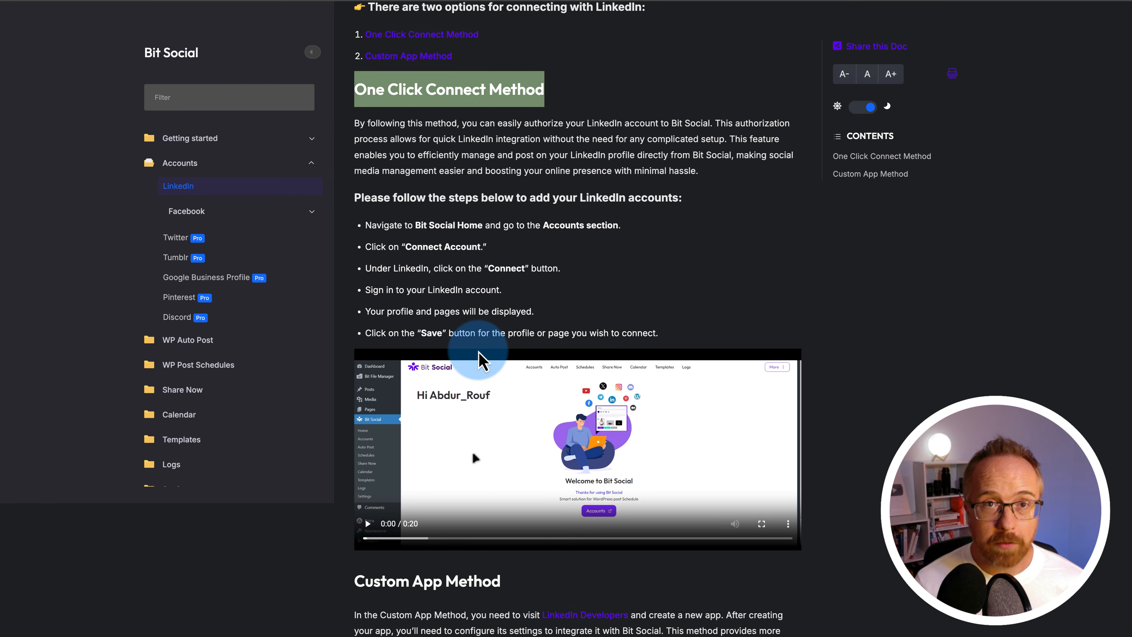
{"action": "scroll", "coordinate": [481, 357], "scroll_direction": "down", "scroll_amount": 10}
{"action": "scroll", "coordinate": [477, 281], "scroll_direction": "up", "scroll_amount": 3}
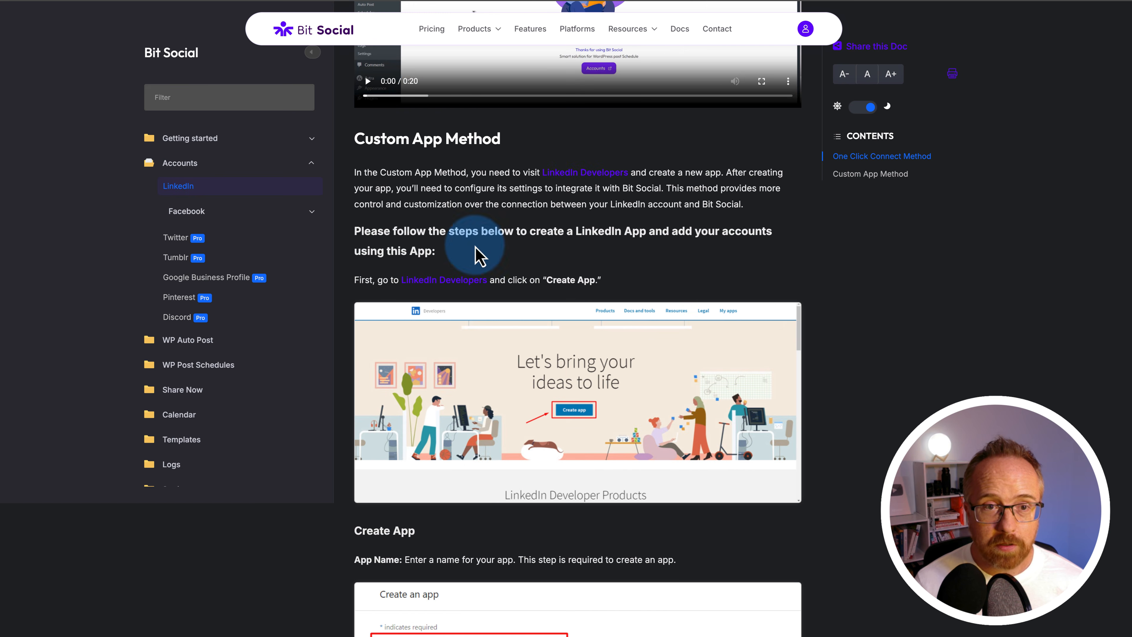
{"action": "left_click_drag", "start_coordinate": [358, 140], "coordinate": [505, 150]}
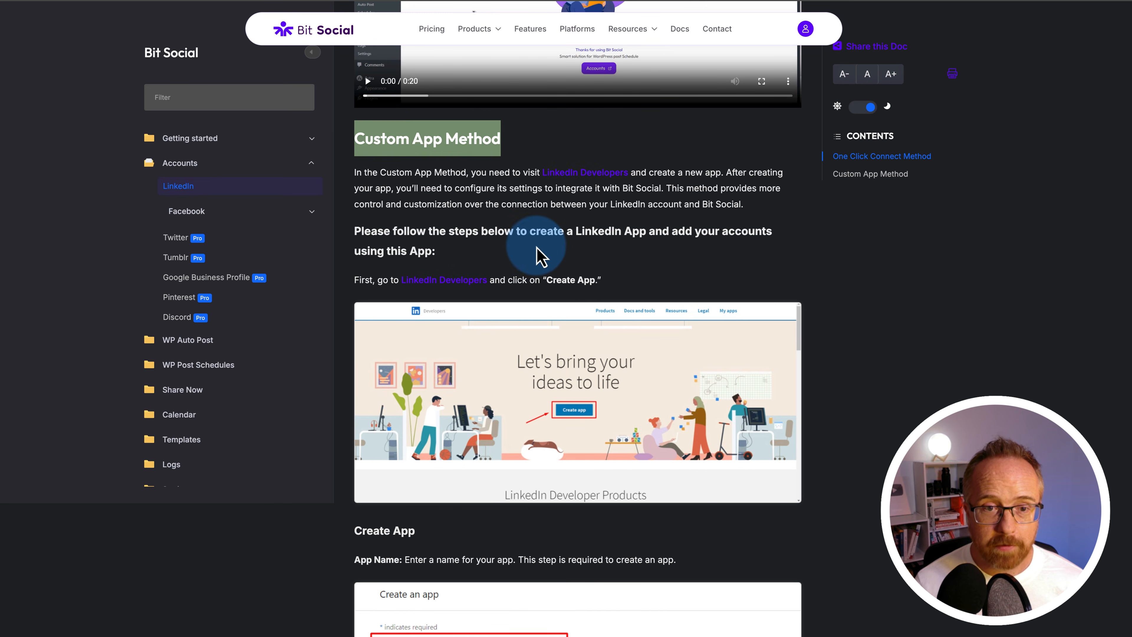
{"action": "scroll", "coordinate": [539, 253], "scroll_direction": "down", "scroll_amount": 12}
{"action": "scroll", "coordinate": [541, 255], "scroll_direction": "down", "scroll_amount": 15}
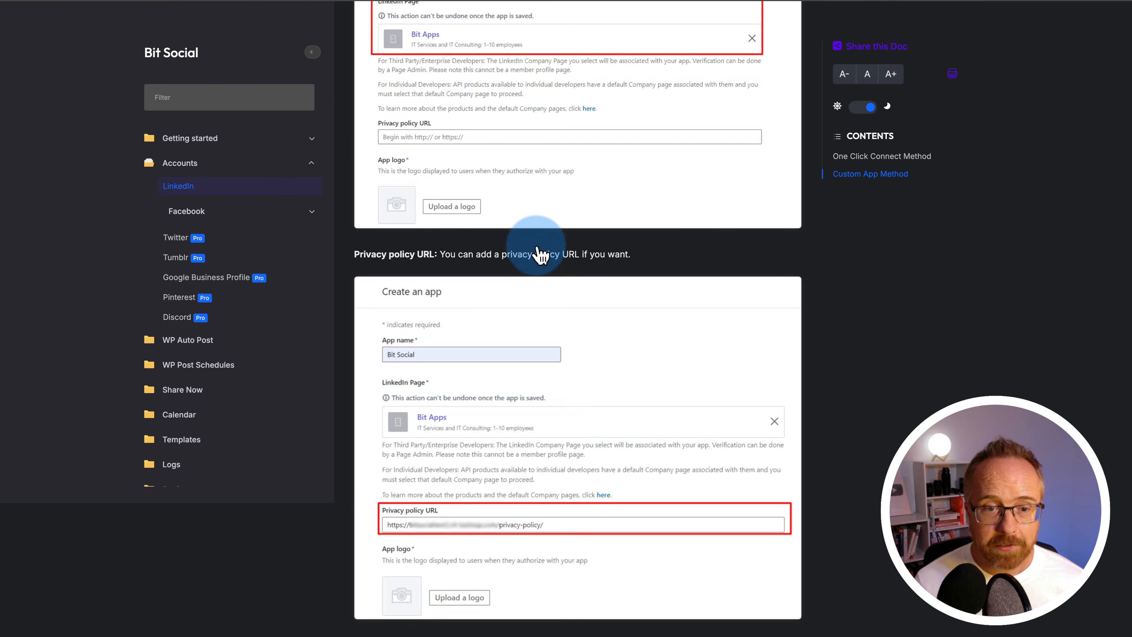
{"action": "scroll", "coordinate": [540, 255], "scroll_direction": "down", "scroll_amount": 2}
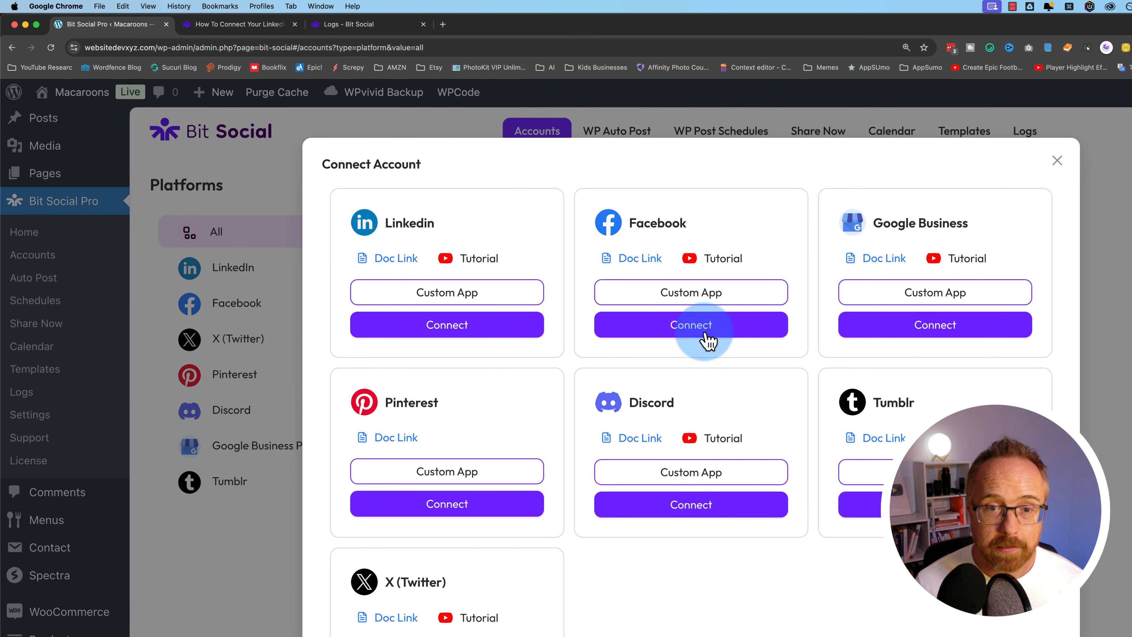
- Connect a Facebook account by authorizing Bit Social, save the WP Learning Lab page, and check it among the connected accounts
{"action": "left_click", "coordinate": [576, 272]}
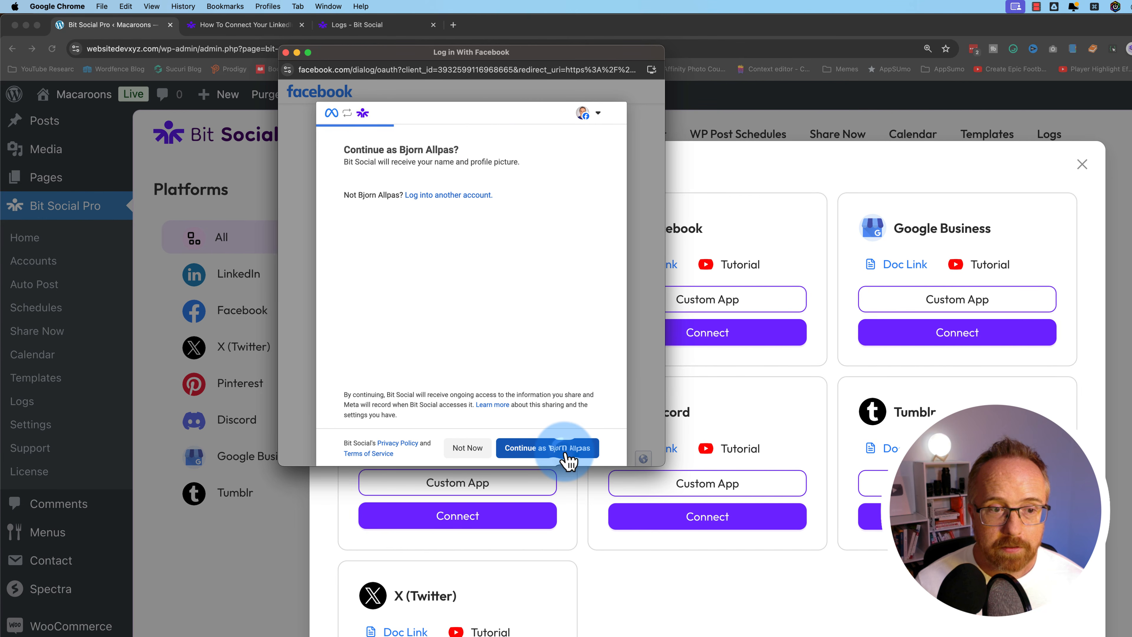
{"action": "left_click", "coordinate": [566, 460]}
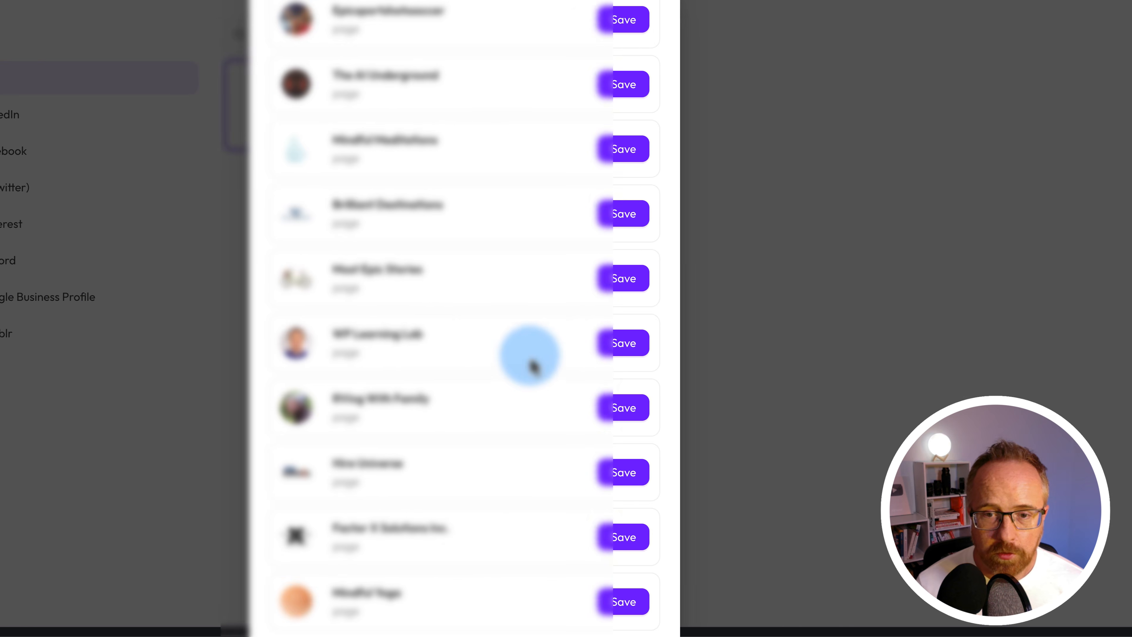
{"action": "left_click", "coordinate": [579, 353]}
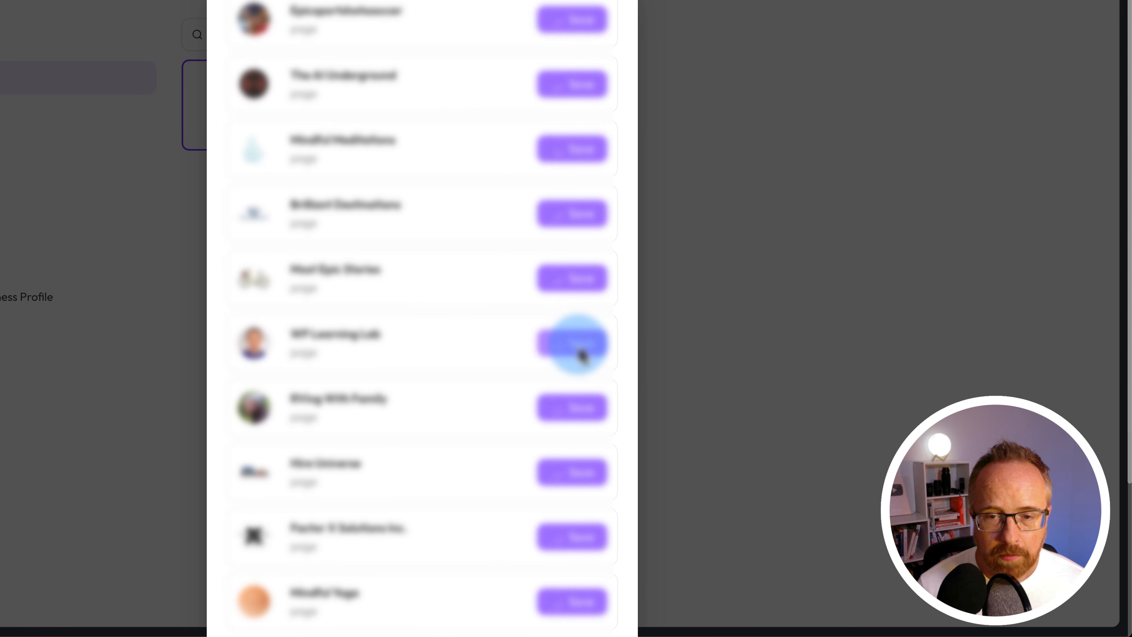
{"action": "left_click", "coordinate": [653, 311]}
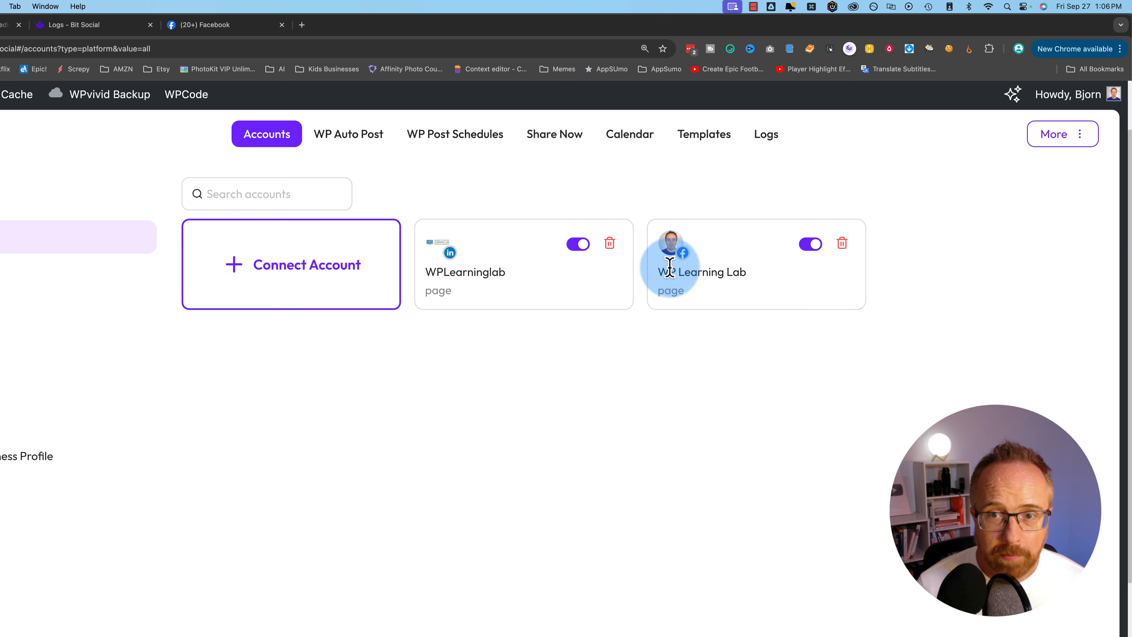
{"action": "left_click_drag", "start_coordinate": [670, 267], "coordinate": [812, 296]}
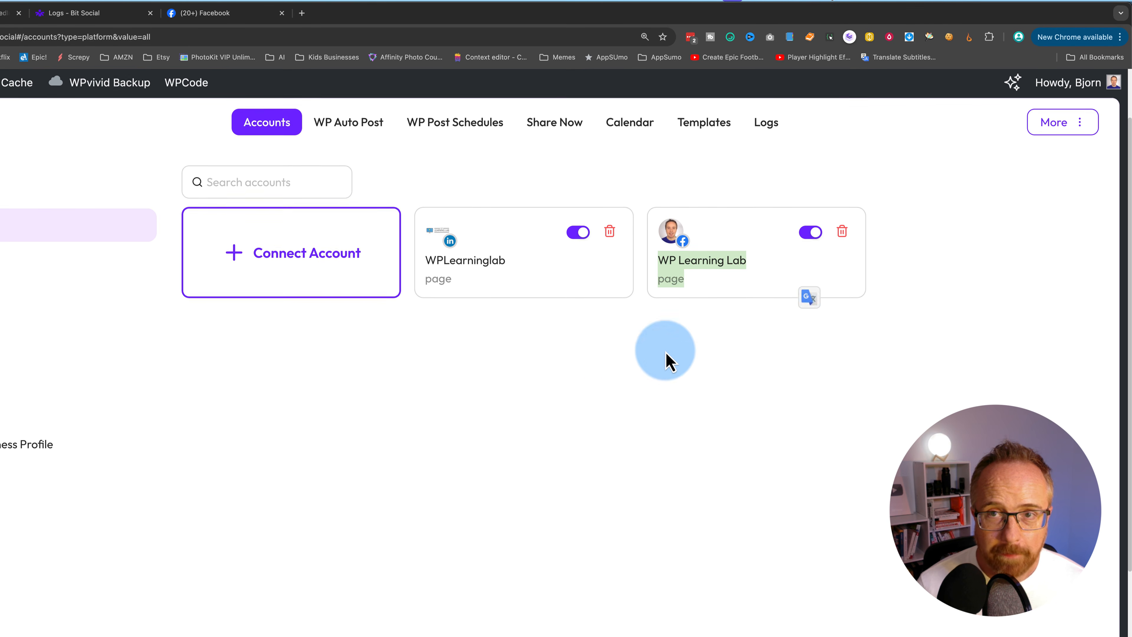
{"action": "left_click", "coordinate": [447, 329]}
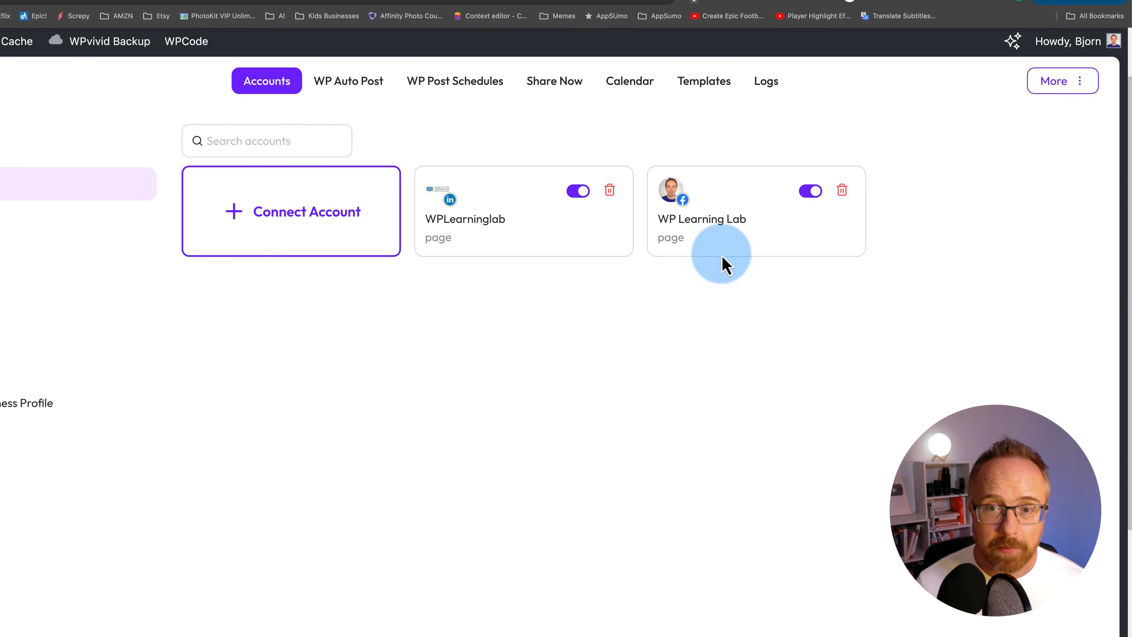
- Select the WP Learning Lab Facebook page as the account in the WP Auto Post settings
{"action": "left_click", "coordinate": [329, 88]}
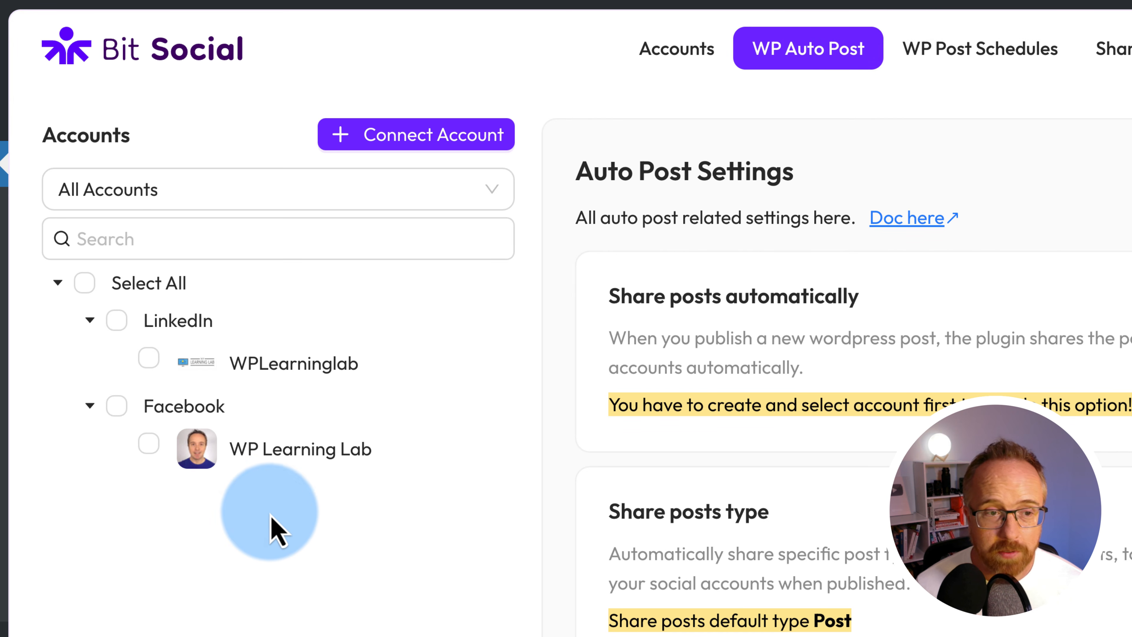
{"action": "left_click", "coordinate": [149, 444]}
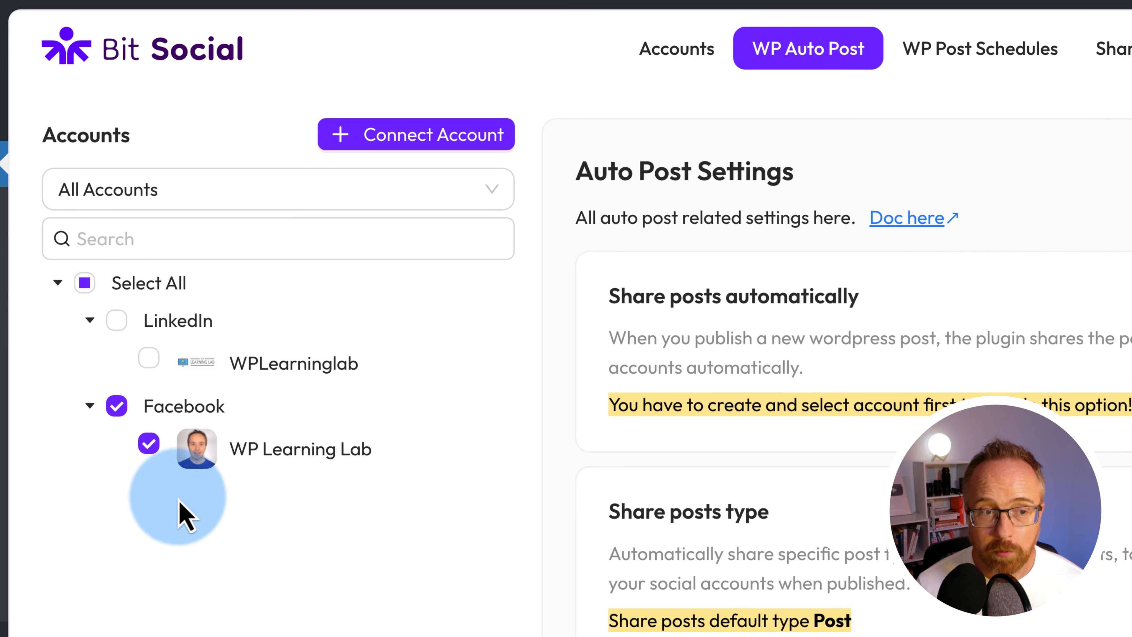
- Select all connected accounts, both the LinkedIn and Facebook pages, for auto posting
{"action": "left_click", "coordinate": [116, 411]}
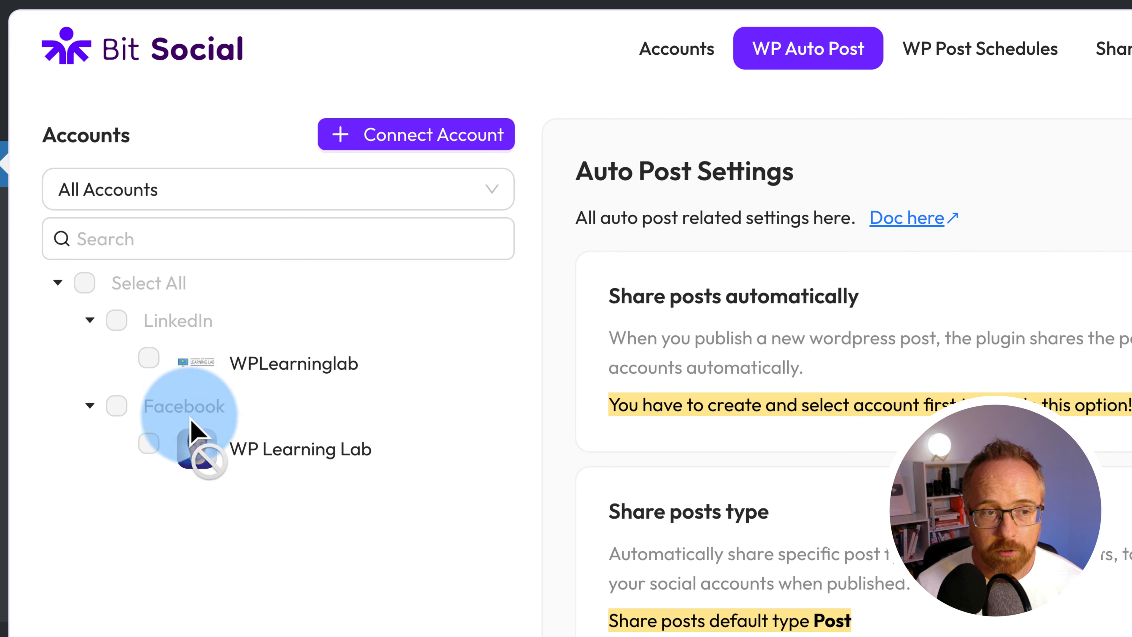
{"action": "left_click", "coordinate": [116, 406]}
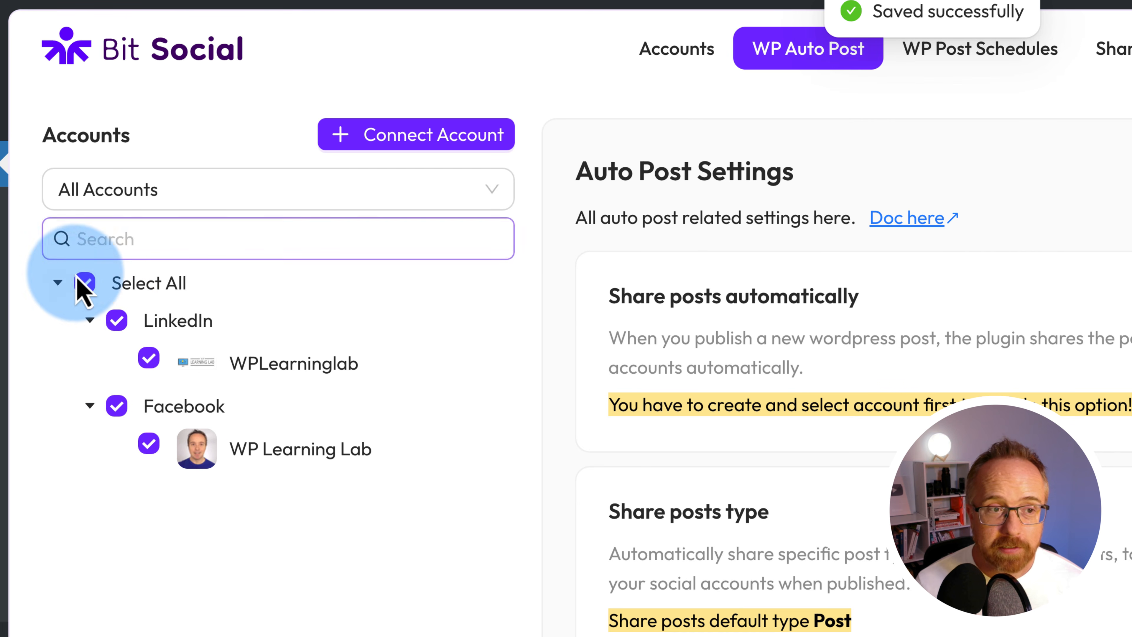
{"action": "left_click", "coordinate": [85, 285]}
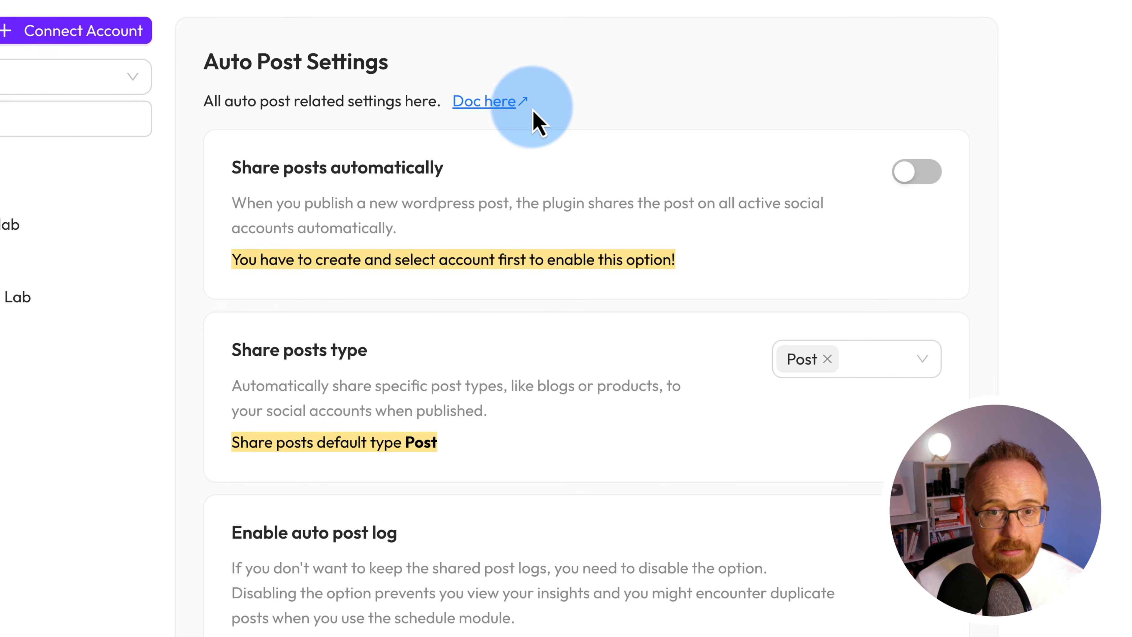
- Open the WP Auto Post documentation and skim its setup instructions
{"action": "left_click", "coordinate": [491, 107]}
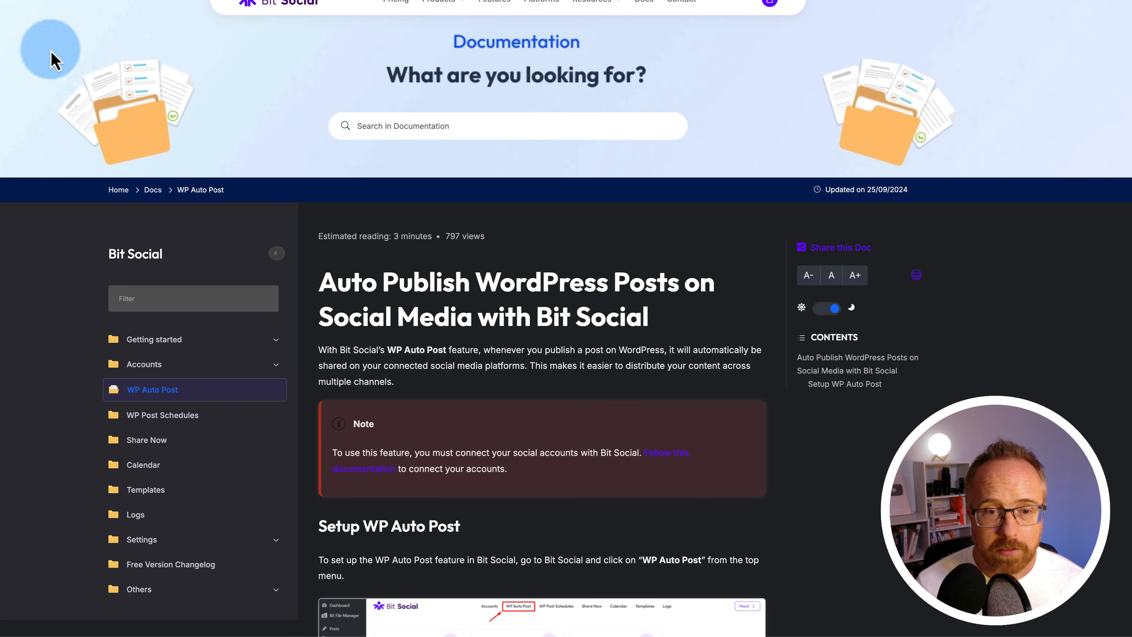
{"action": "scroll", "coordinate": [235, 364], "scroll_direction": "down", "scroll_amount": 5}
{"action": "scroll", "coordinate": [236, 363], "scroll_direction": "down", "scroll_amount": 2}
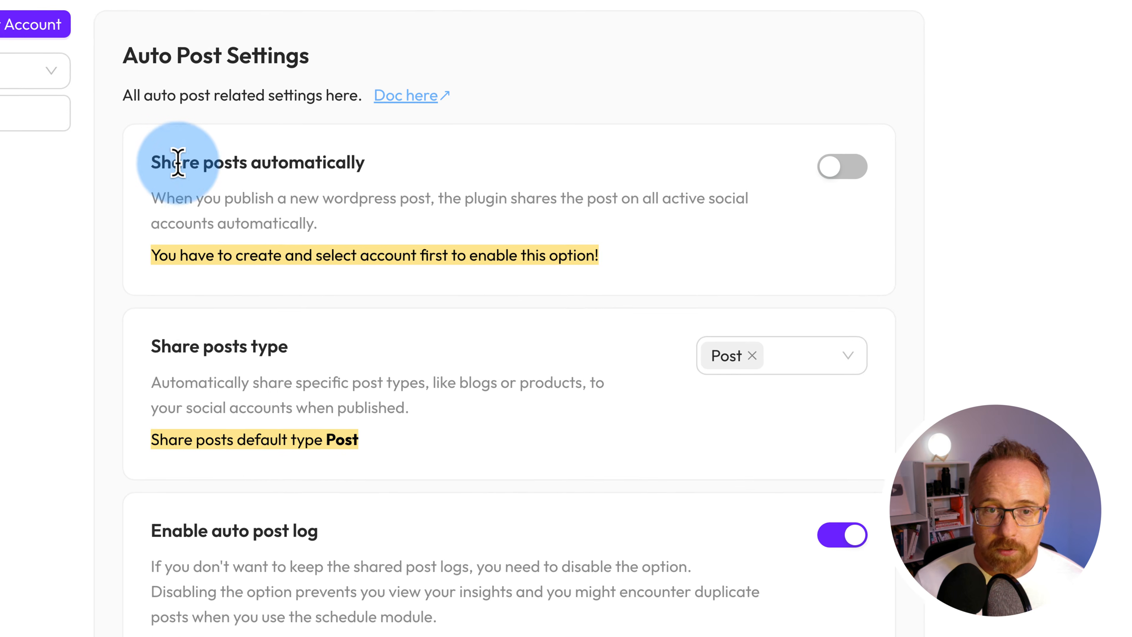
- Enable automatic sharing of posts, and examine the share posts type setting alongside the WordPress Posts submenu
{"action": "left_click_drag", "start_coordinate": [161, 161], "coordinate": [382, 165]}
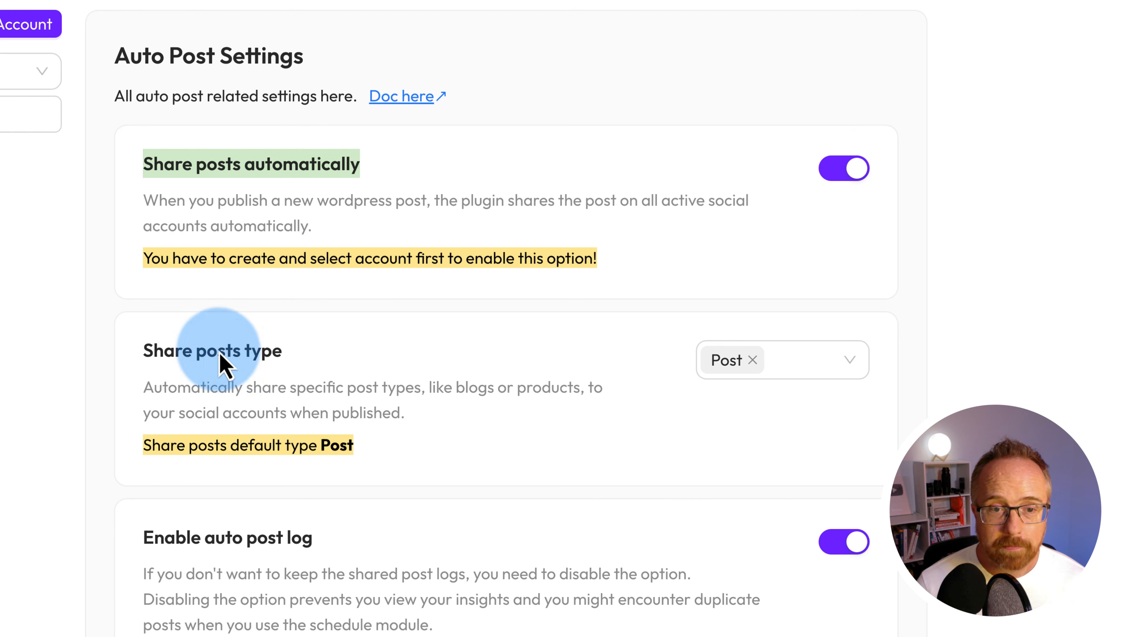
{"action": "left_click_drag", "start_coordinate": [142, 352], "coordinate": [248, 357]}
{"action": "scroll", "coordinate": [267, 381], "scroll_direction": "down", "scroll_amount": 2}
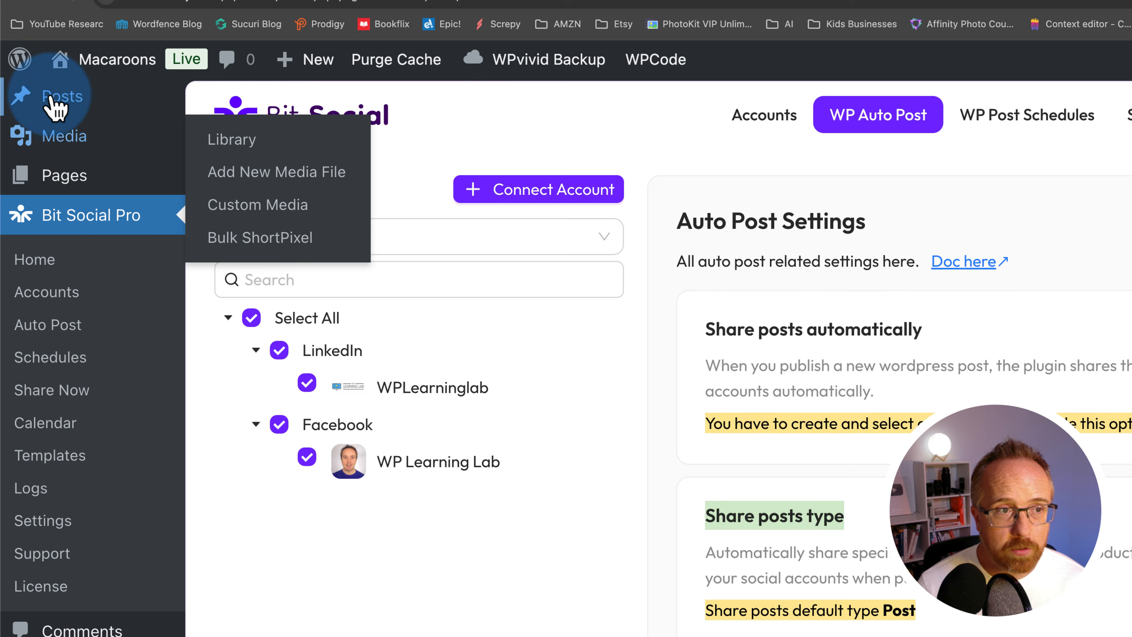
{"action": "mouse_move", "coordinate": [88, 95]}
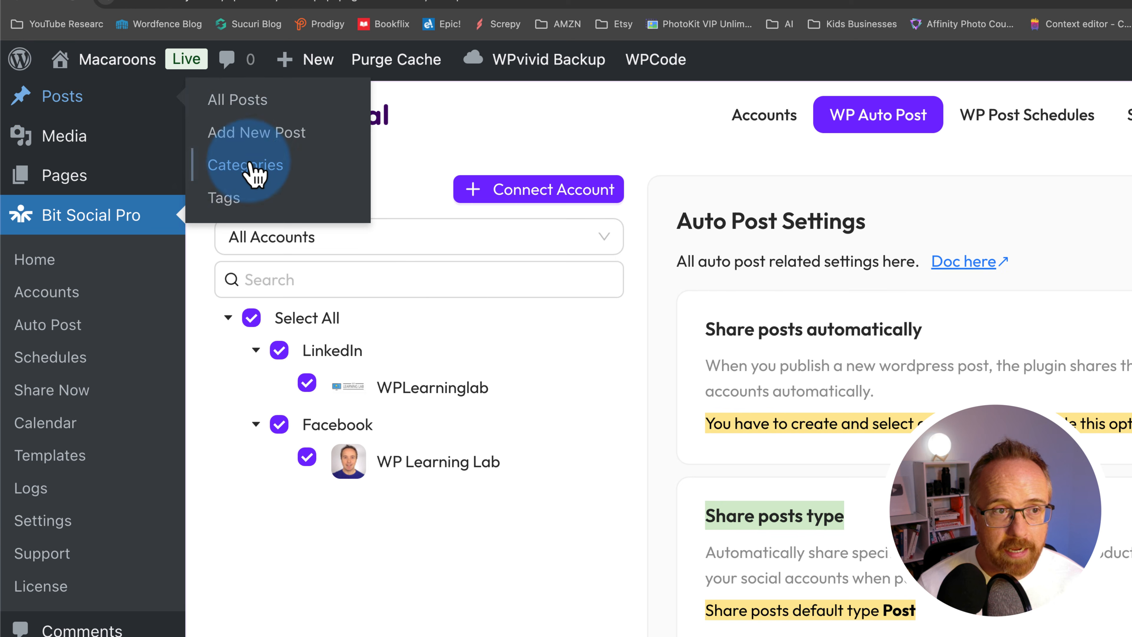
{"action": "scroll", "coordinate": [217, 192], "scroll_direction": "up", "scroll_amount": 2}
{"action": "left_click", "coordinate": [275, 227]}
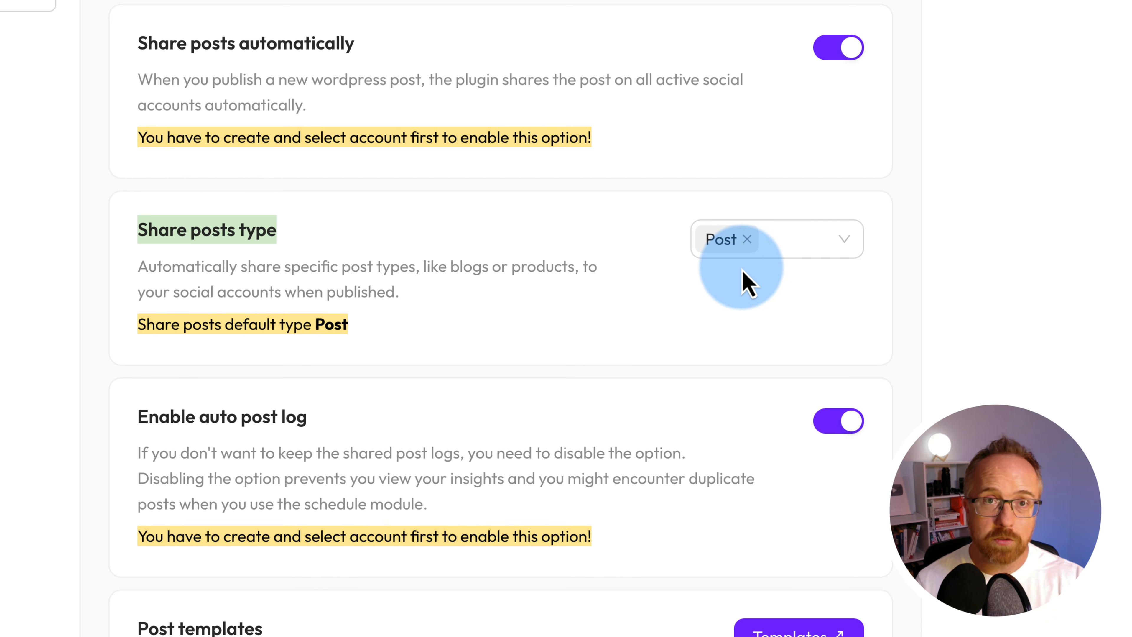
- Set the share posts type to Product only by adding Product and removing Post
{"action": "left_click", "coordinate": [776, 243]}
{"action": "left_click", "coordinate": [736, 326]}
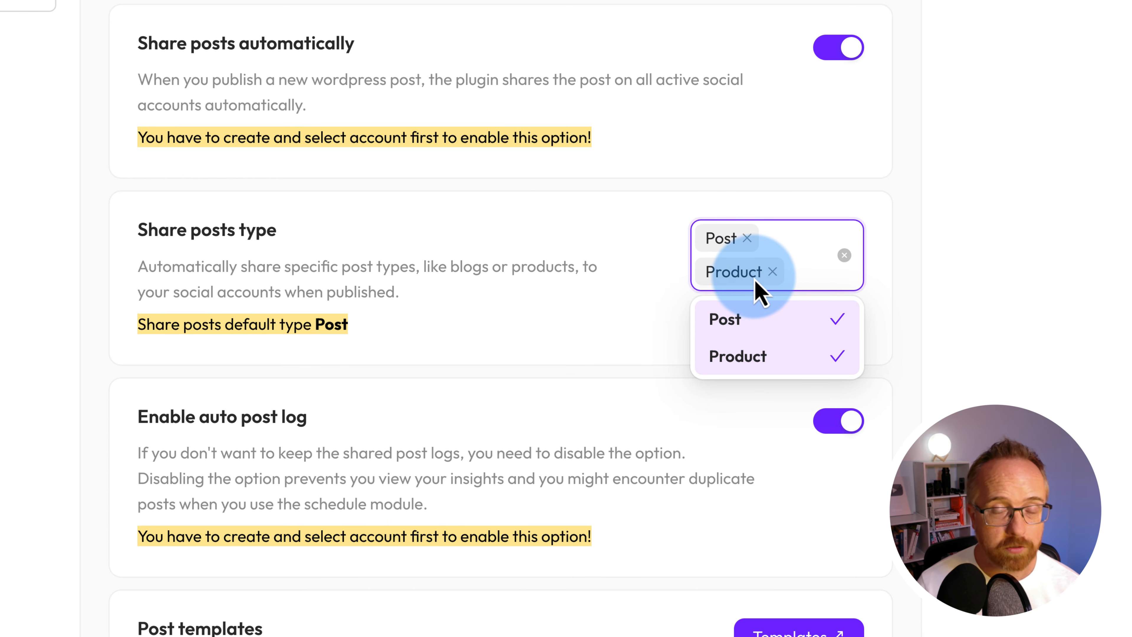
{"action": "left_click", "coordinate": [510, 359]}
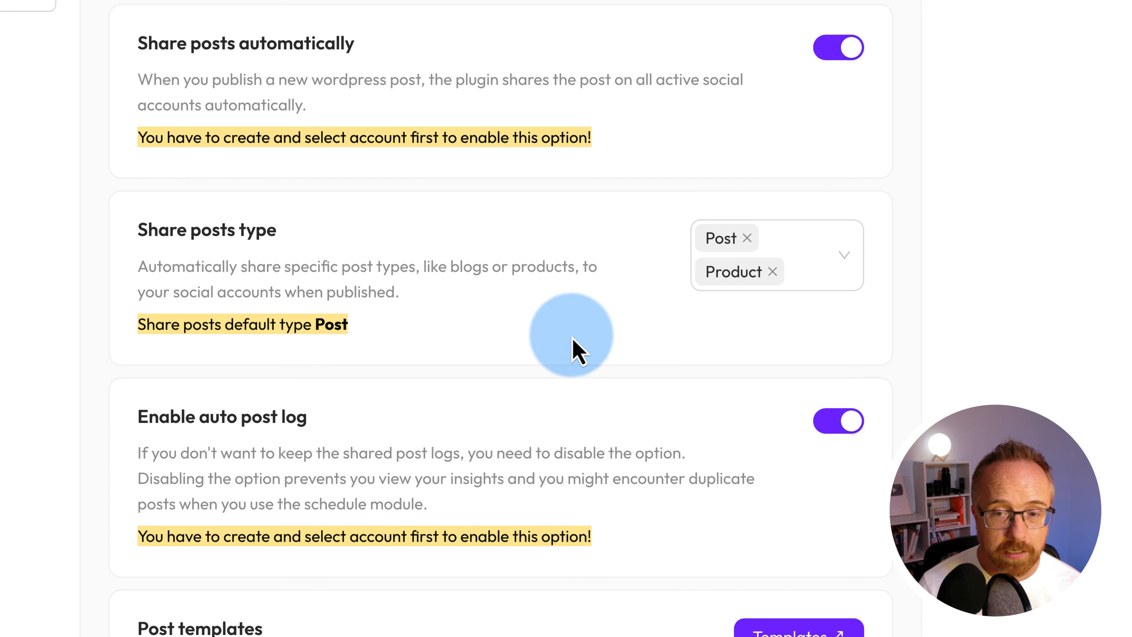
{"action": "left_click", "coordinate": [747, 239]}
{"action": "left_click", "coordinate": [746, 271]}
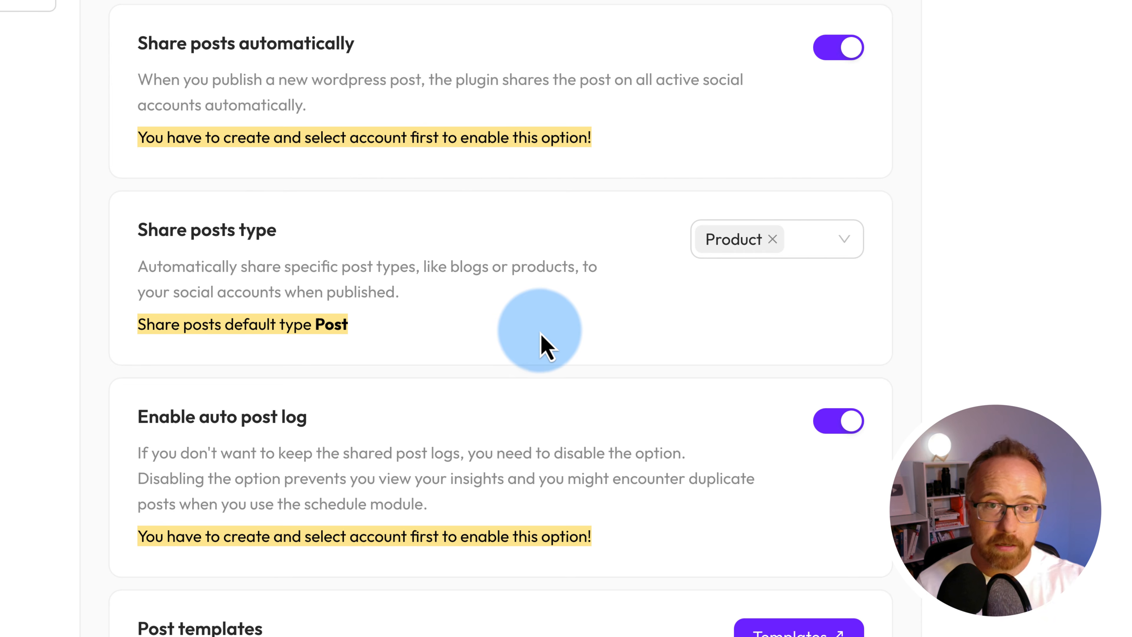
- Review the auto post log and post templates settings, and open the LinkedIn template settings
{"action": "scroll", "coordinate": [540, 341], "scroll_direction": "down", "scroll_amount": 3}
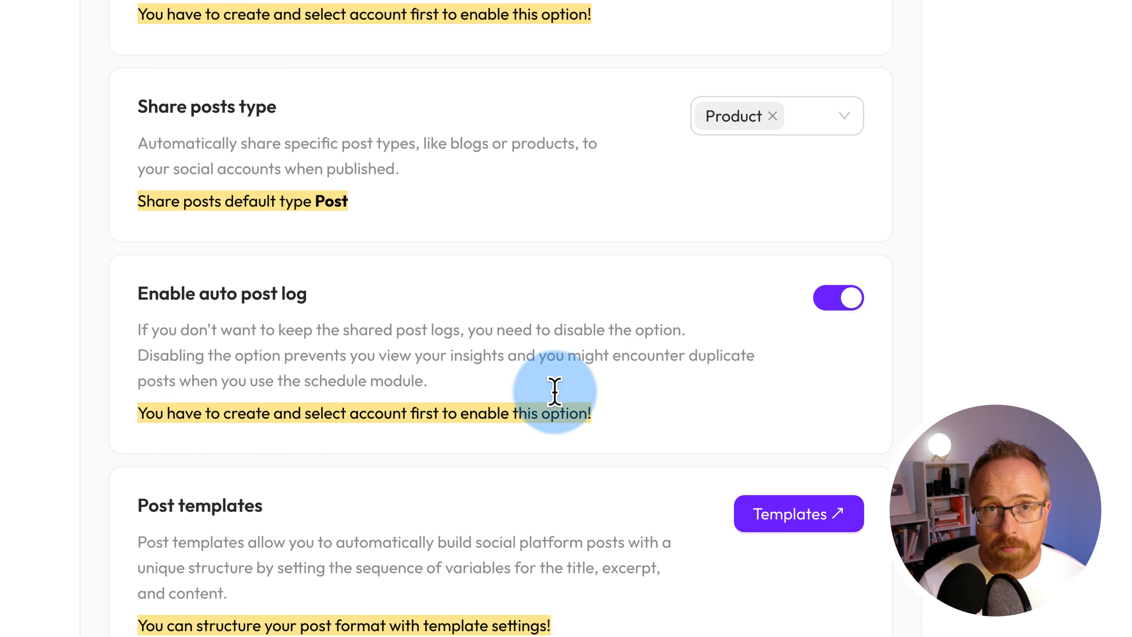
{"action": "left_click_drag", "start_coordinate": [184, 381], "coordinate": [519, 488]}
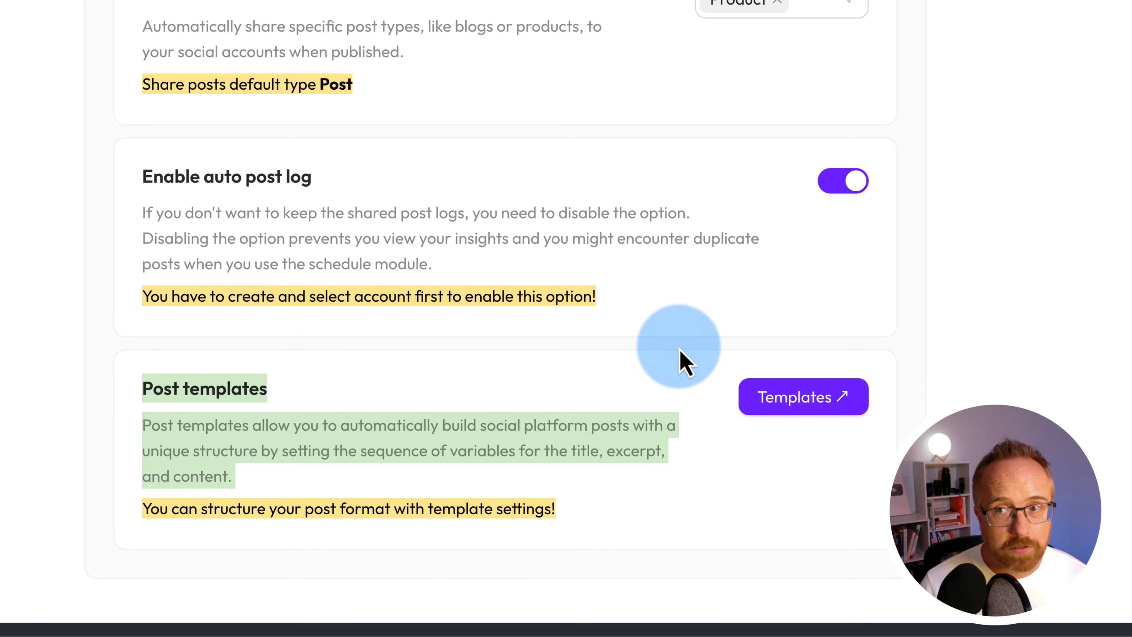
{"action": "left_click", "coordinate": [754, 397]}
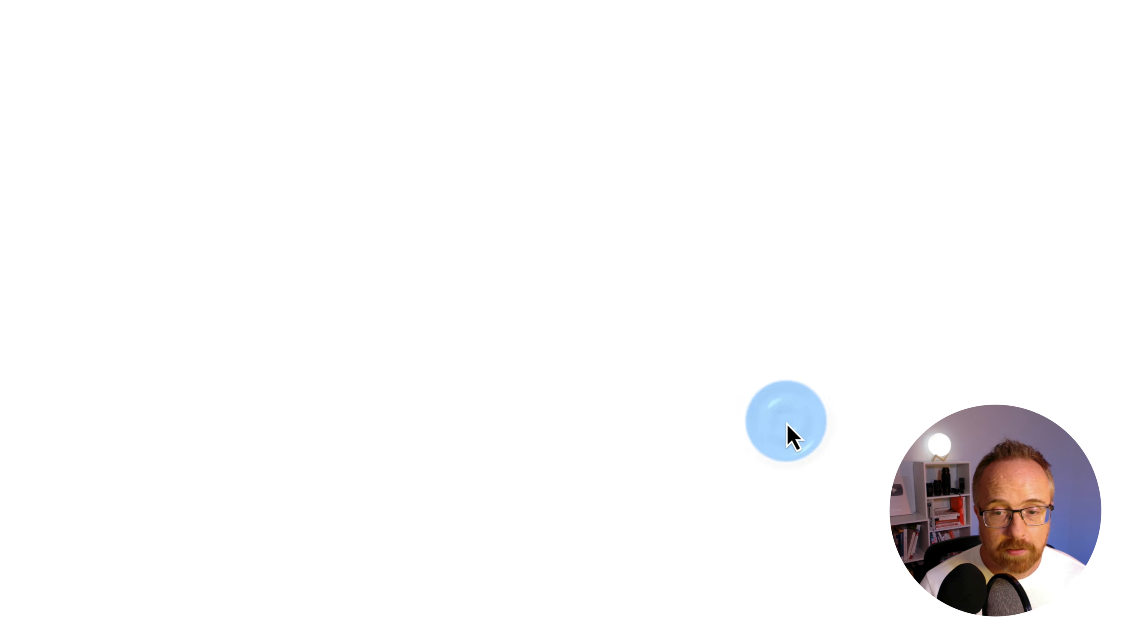
{"action": "left_click", "coordinate": [419, 18]}
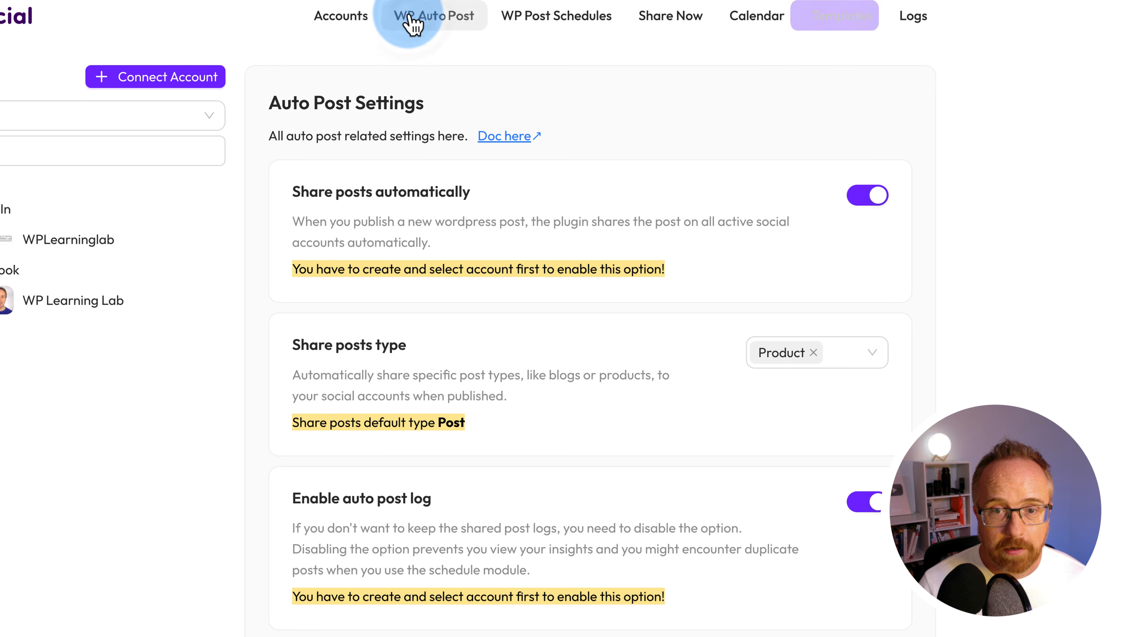
{"action": "scroll", "coordinate": [695, 462], "scroll_direction": "down", "scroll_amount": 2}
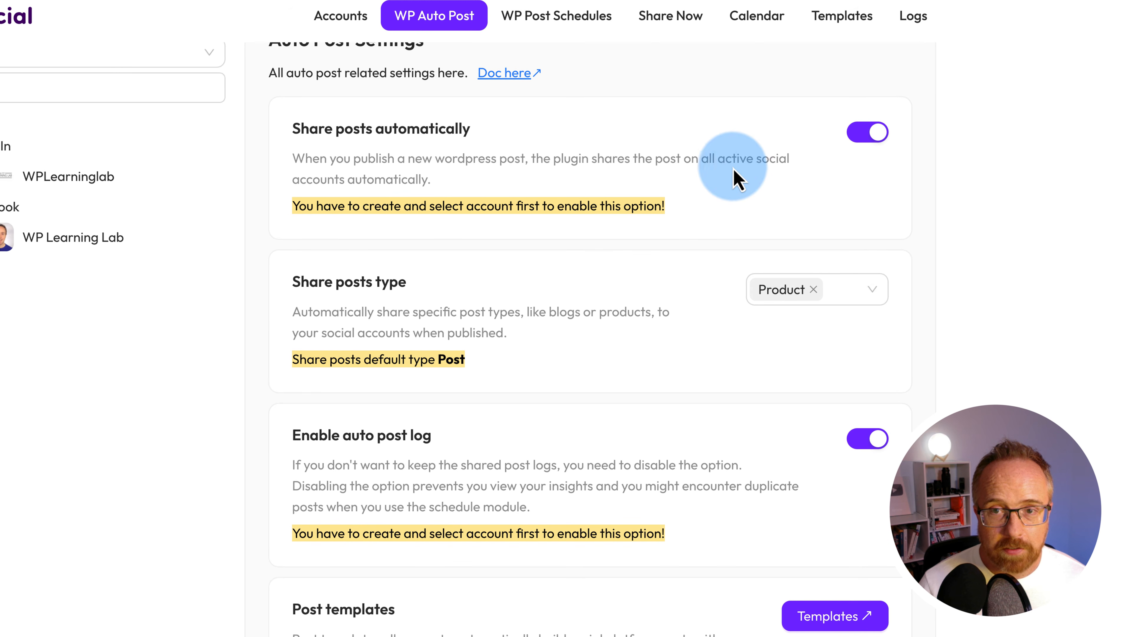
{"action": "left_click", "coordinate": [841, 16]}
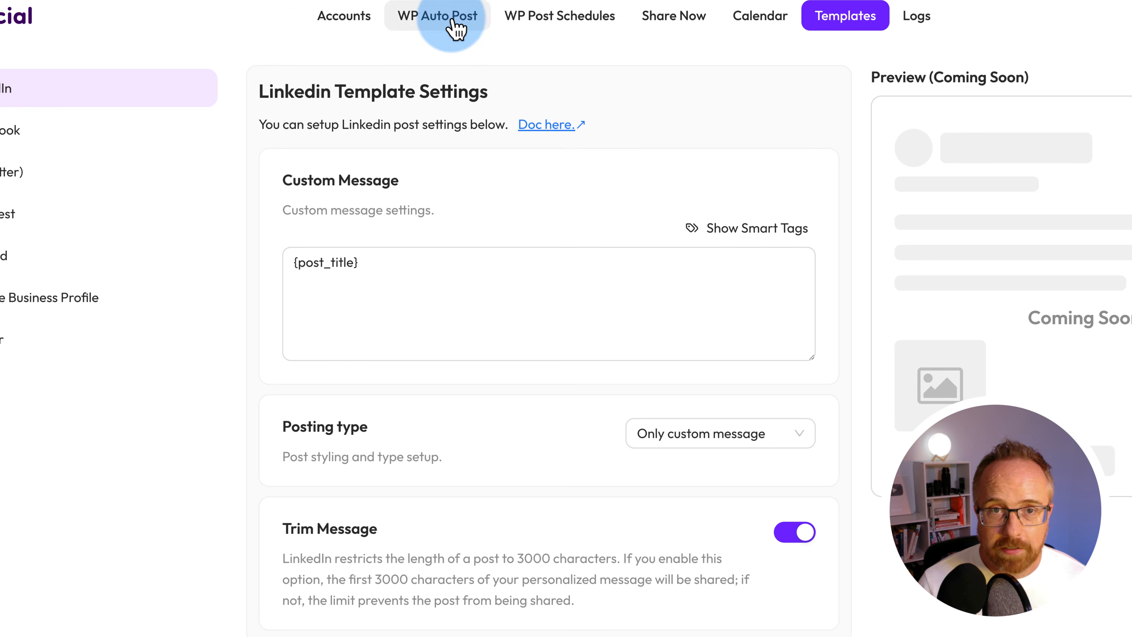
{"action": "scroll", "coordinate": [517, 18], "scroll_direction": "up", "scroll_amount": 2}
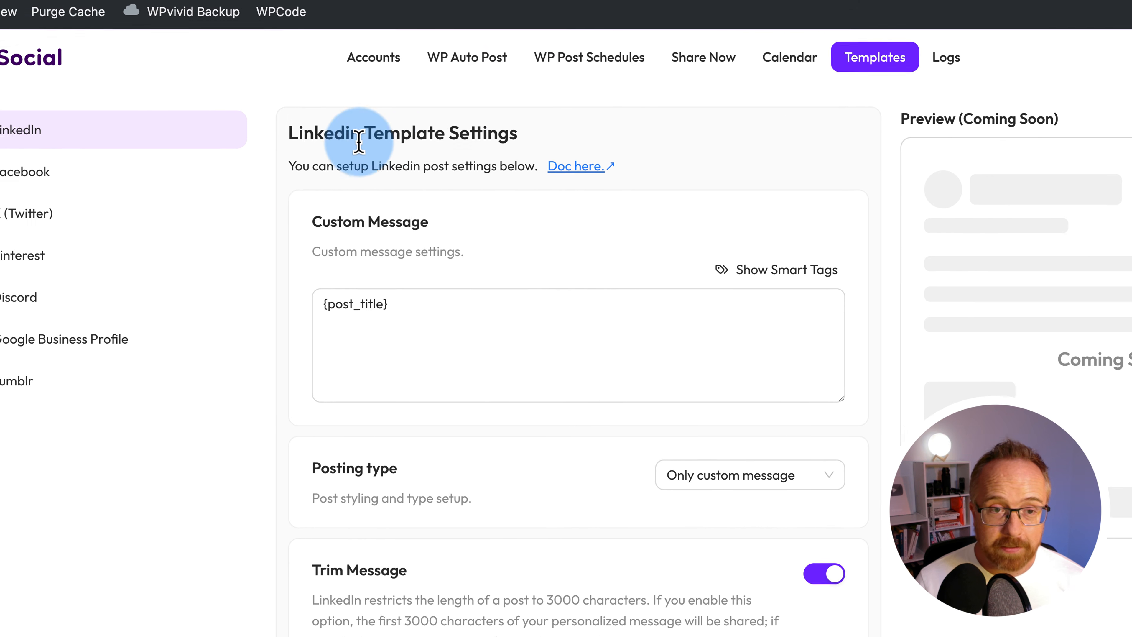
- Replace the {post_title} tag in the LinkedIn custom message with the {product_name} smart tag
{"action": "left_click", "coordinate": [400, 311]}
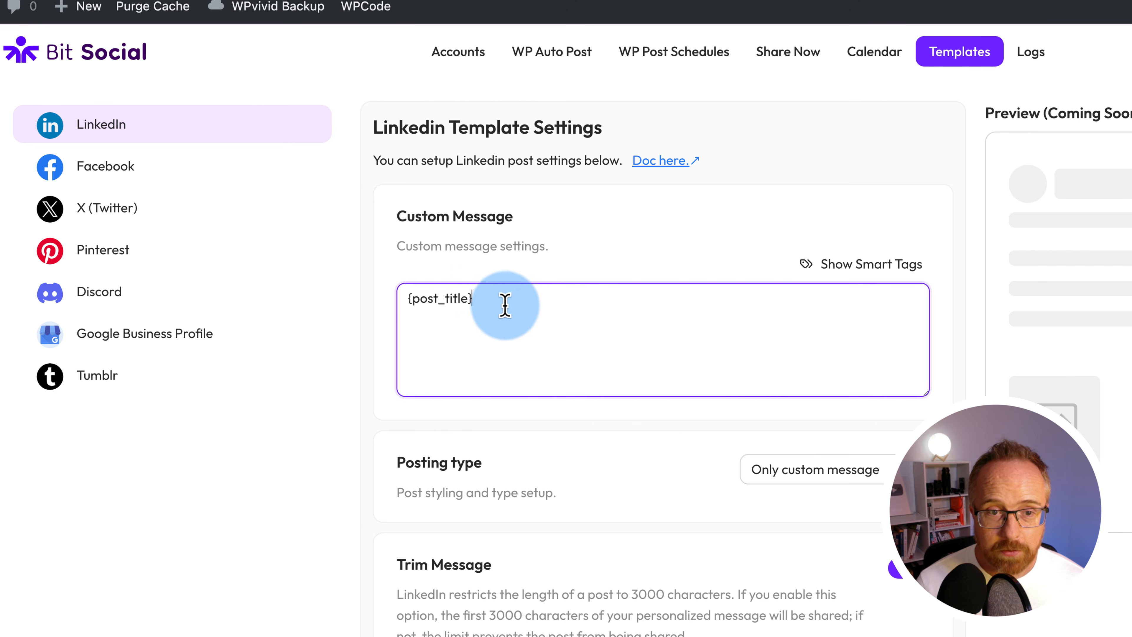
{"action": "left_click_drag", "start_coordinate": [505, 303], "coordinate": [409, 299]}
{"action": "left_click", "coordinate": [531, 308]}
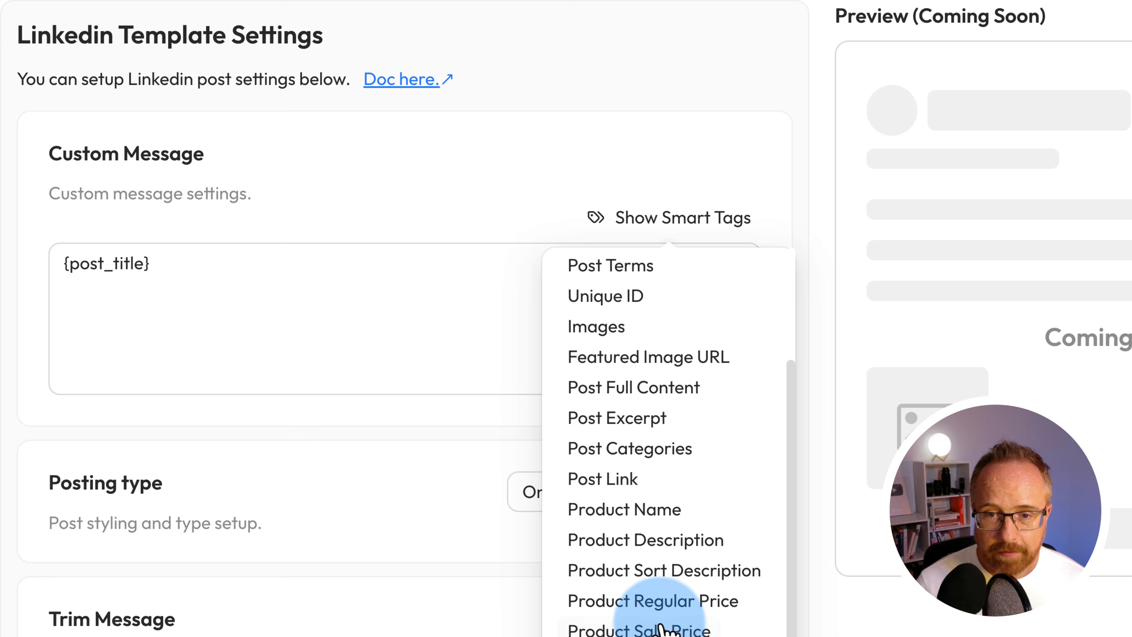
{"action": "left_click", "coordinate": [633, 388]}
{"action": "left_click", "coordinate": [650, 518]}
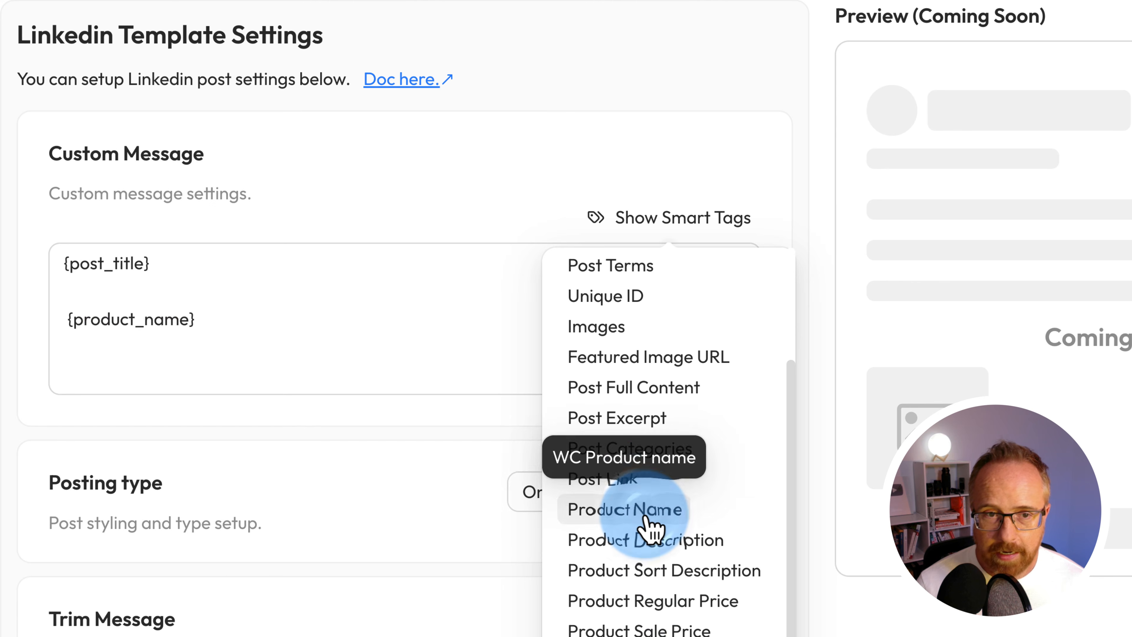
{"action": "left_click", "coordinate": [106, 316]}
{"action": "left_click_drag", "start_coordinate": [69, 321], "coordinate": [56, 261]}
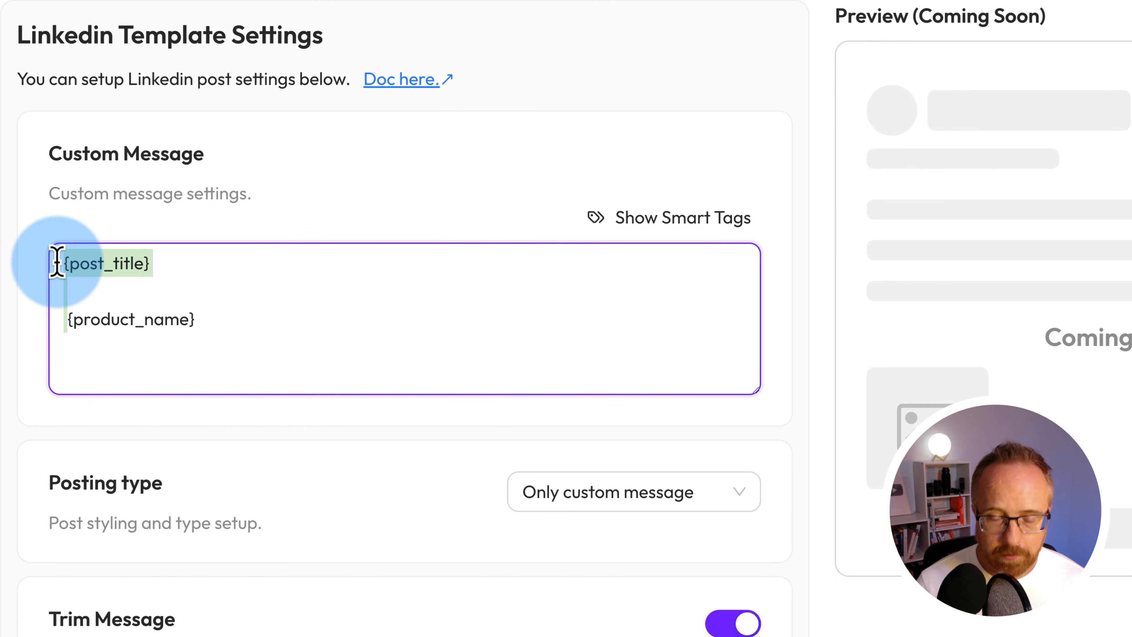
{"action": "left_click", "coordinate": [306, 288]}
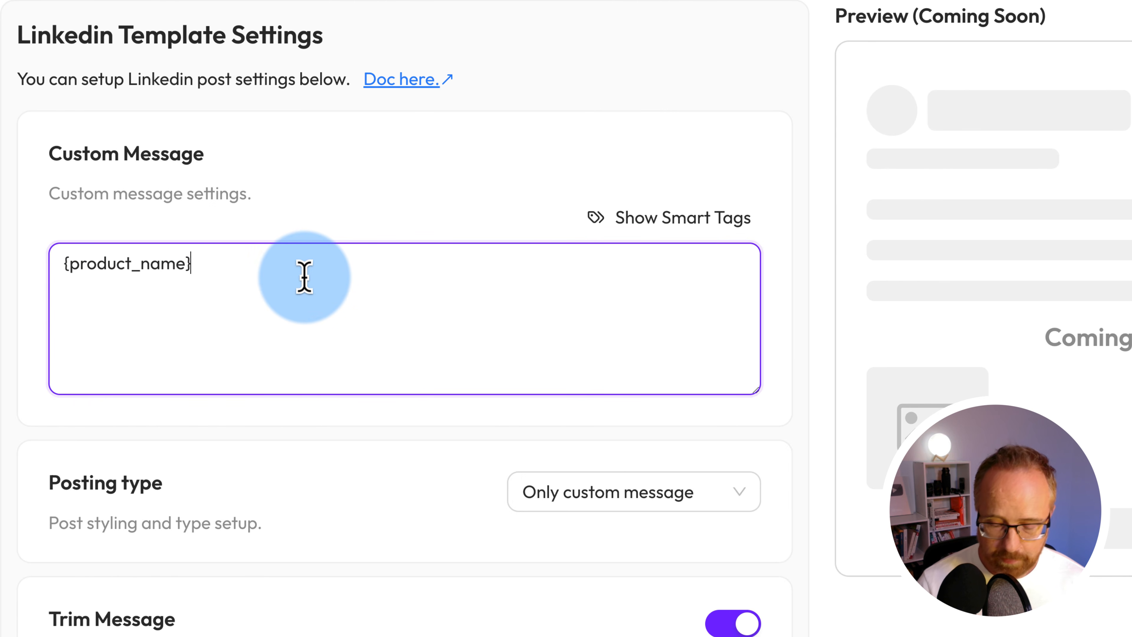
- Look through the smart tags available for the LinkedIn custom message
{"action": "left_click", "coordinate": [678, 218]}
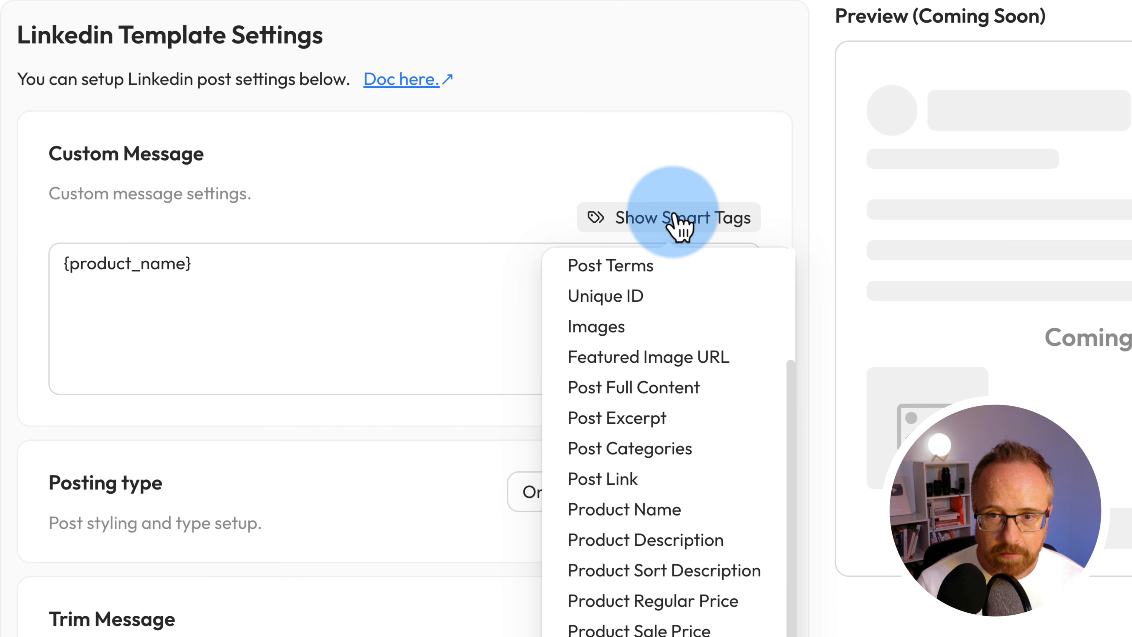
{"action": "scroll", "coordinate": [633, 625], "scroll_direction": "up", "scroll_amount": 3}
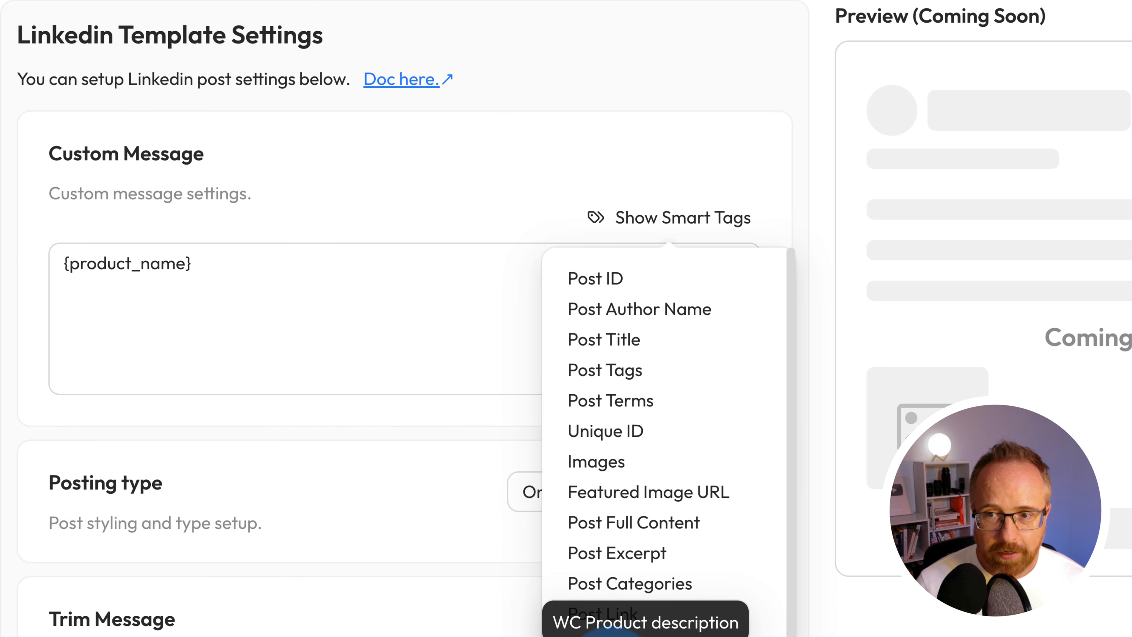
{"action": "scroll", "coordinate": [615, 631], "scroll_direction": "down", "scroll_amount": 1}
{"action": "scroll", "coordinate": [610, 633], "scroll_direction": "down", "scroll_amount": 3}
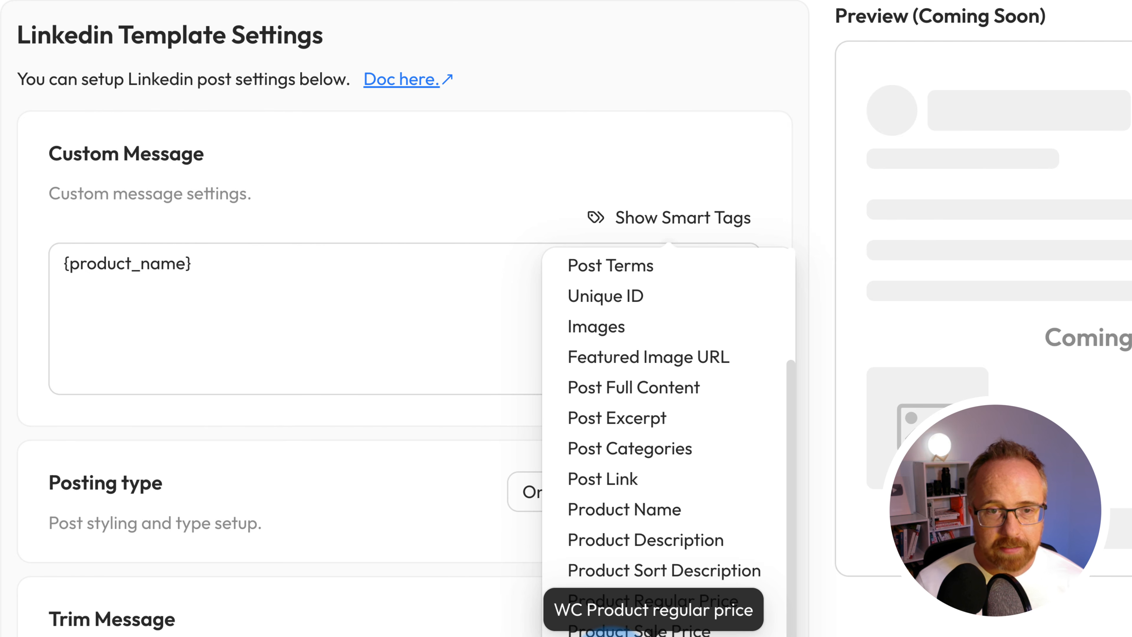
{"action": "left_click", "coordinate": [417, 172]}
{"action": "left_click", "coordinate": [202, 248]}
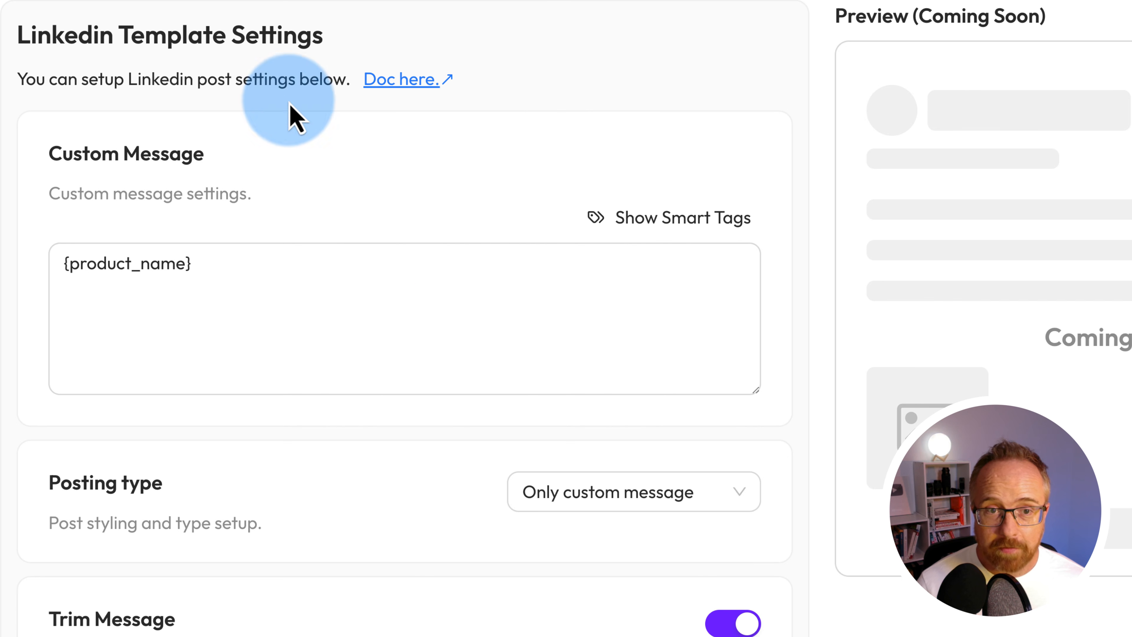
- Clear the LinkedIn custom message and insert the Product Name and Product Description smart tags
{"action": "left_click", "coordinate": [296, 374]}
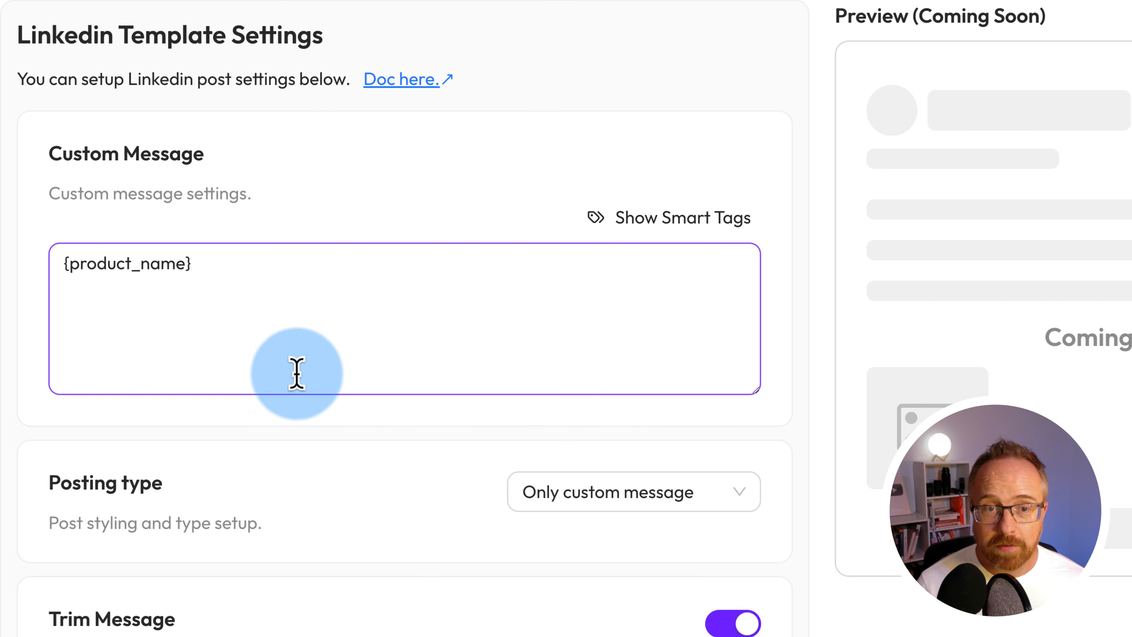
{"action": "left_click", "coordinate": [310, 281]}
{"action": "left_click", "coordinate": [683, 217]}
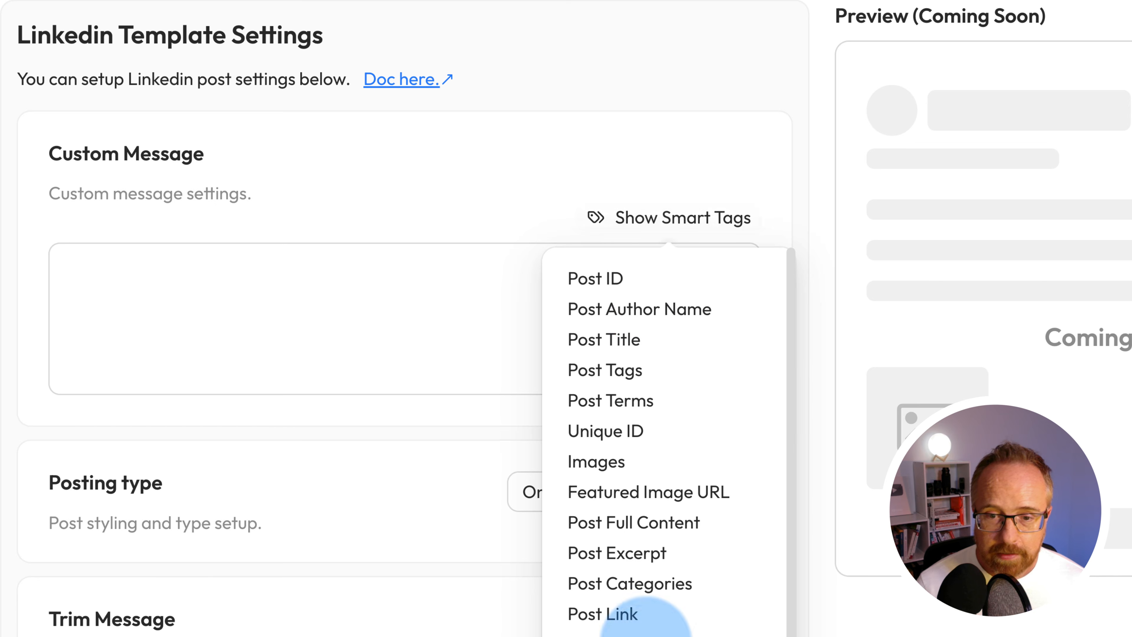
{"action": "scroll", "coordinate": [618, 618], "scroll_direction": "down", "scroll_amount": 3}
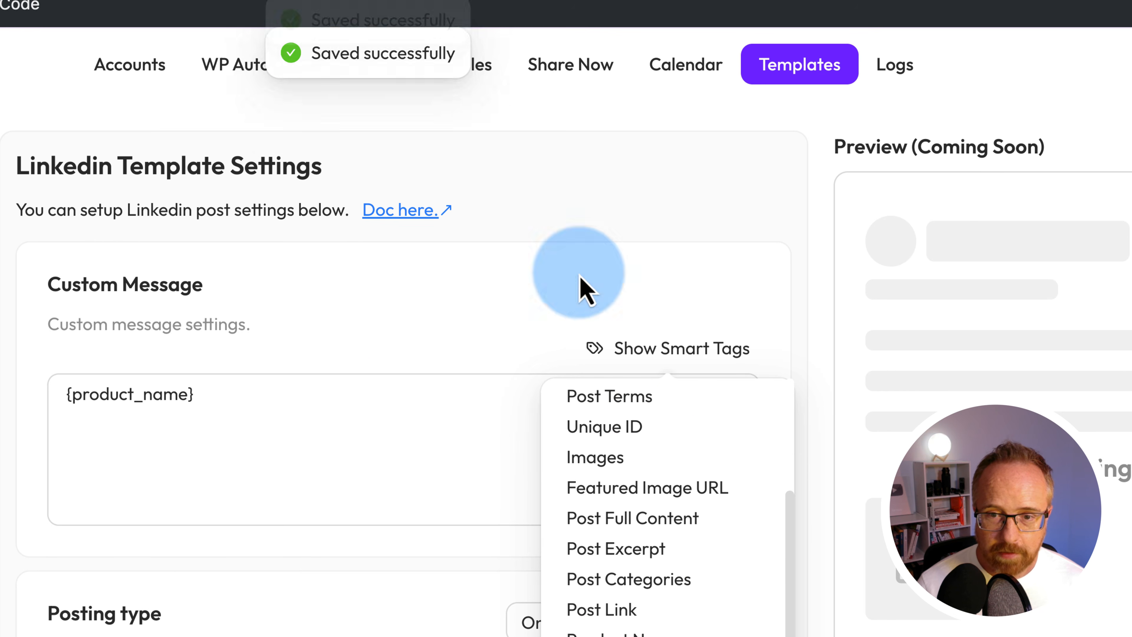
{"action": "left_click", "coordinate": [636, 529]}
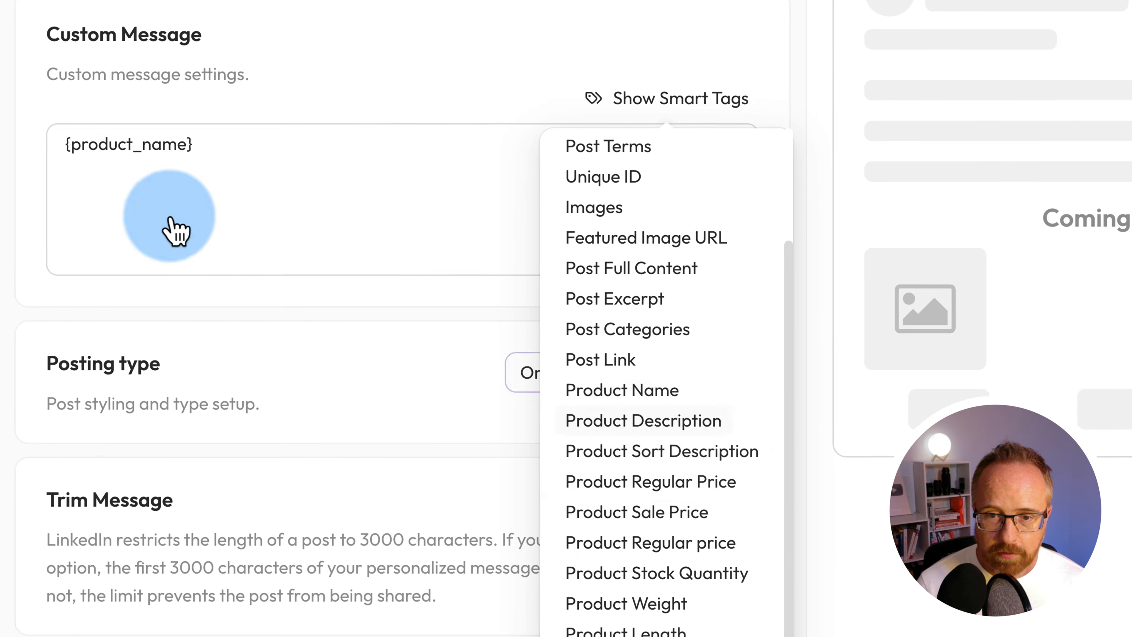
- Separate the two tags with a blank line and add "Check out our newest Macaroons!" before {product_name}
{"action": "left_click", "coordinate": [67, 260]}
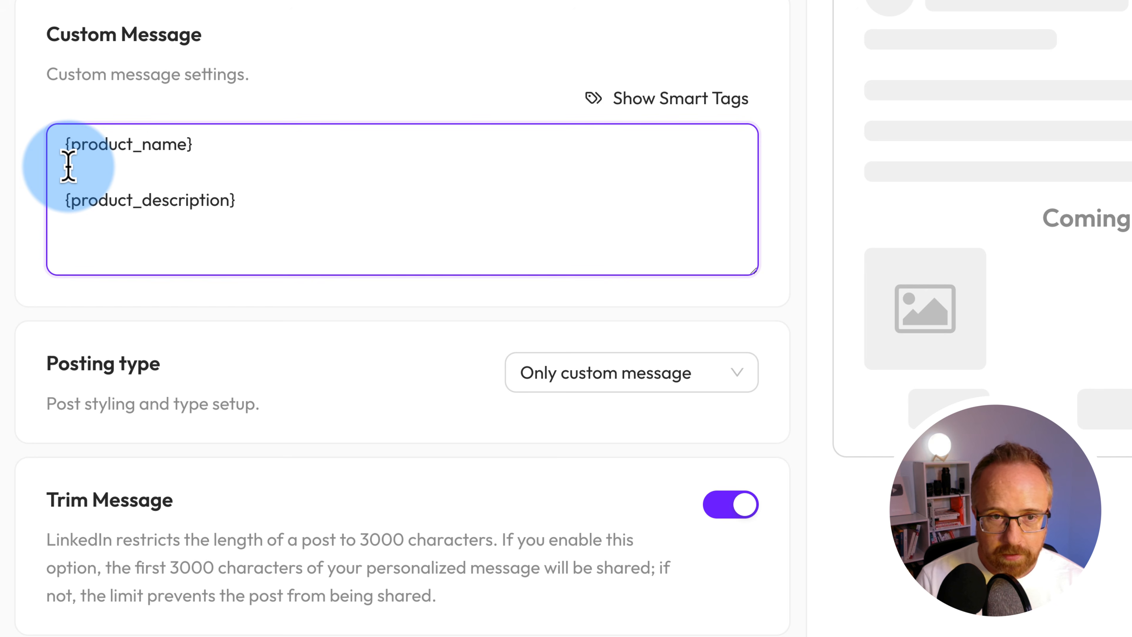
{"action": "type", "text": "Check out our new Macaroons"}
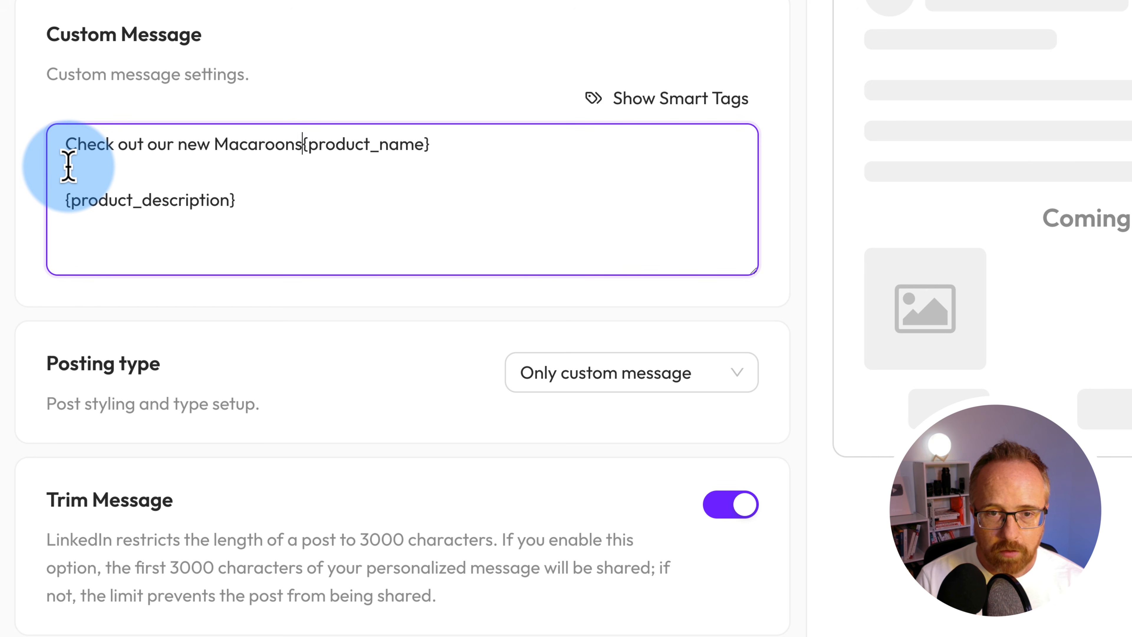
{"action": "type", "text": "!"}
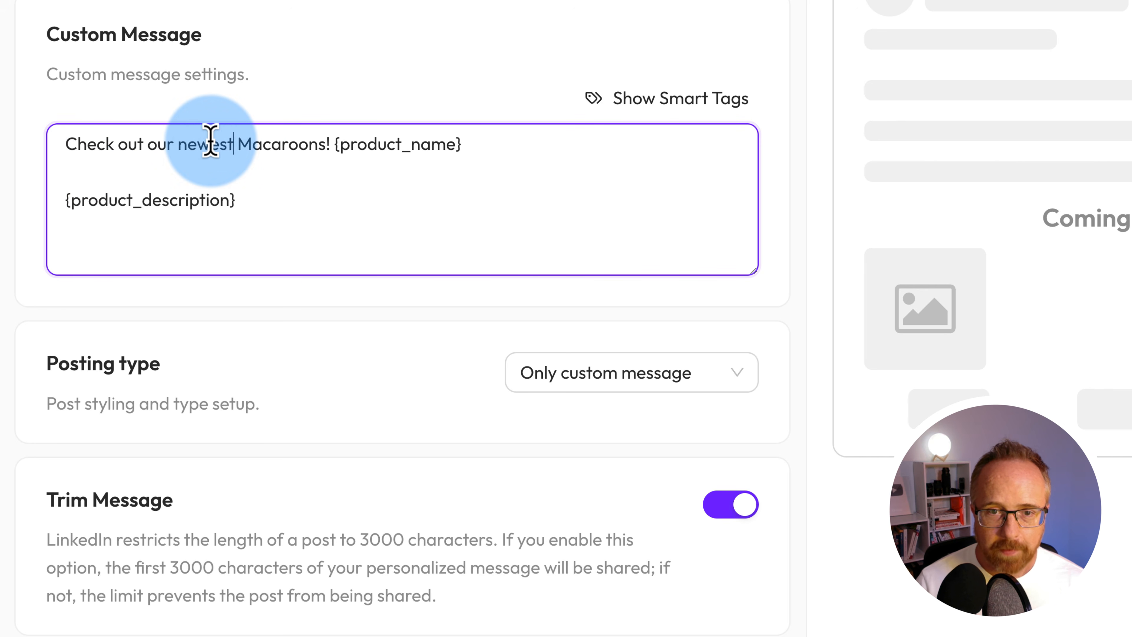
- Insert a right-pointing hand emoji before the {product_name} tag in the LinkedIn custom message
{"action": "left_click", "coordinate": [335, 148]}
{"action": "left_click", "coordinate": [128, 179]}
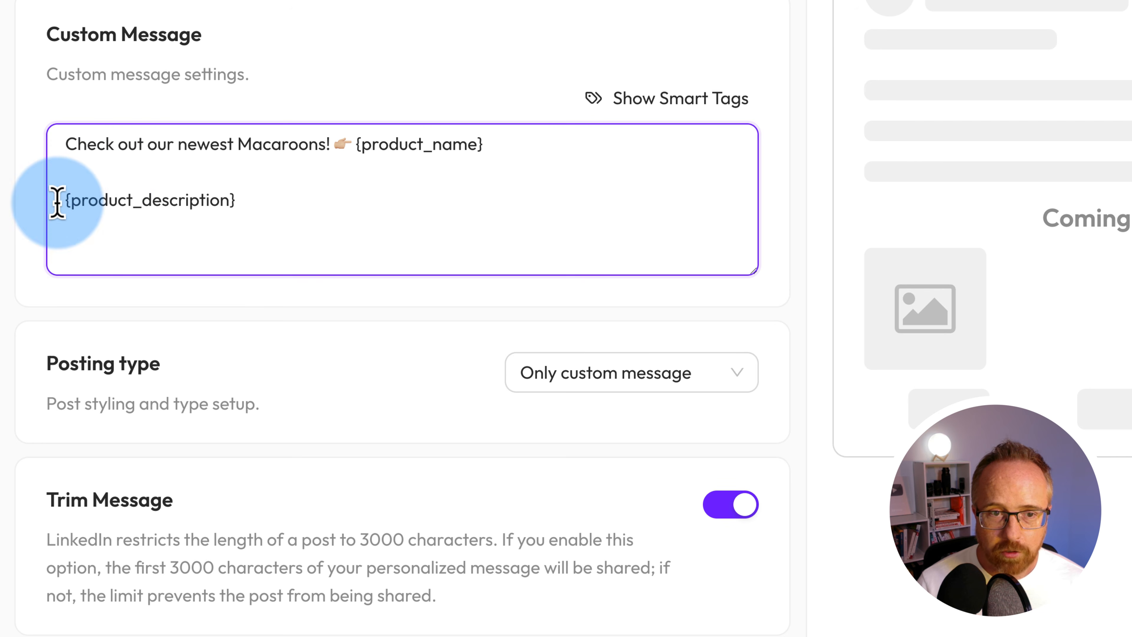
{"action": "left_click_drag", "start_coordinate": [57, 202], "coordinate": [301, 194]}
- Add a dash after {product_name} and insert the Product Regular Price smart tag into the LinkedIn custom message
{"action": "left_click", "coordinate": [512, 141]}
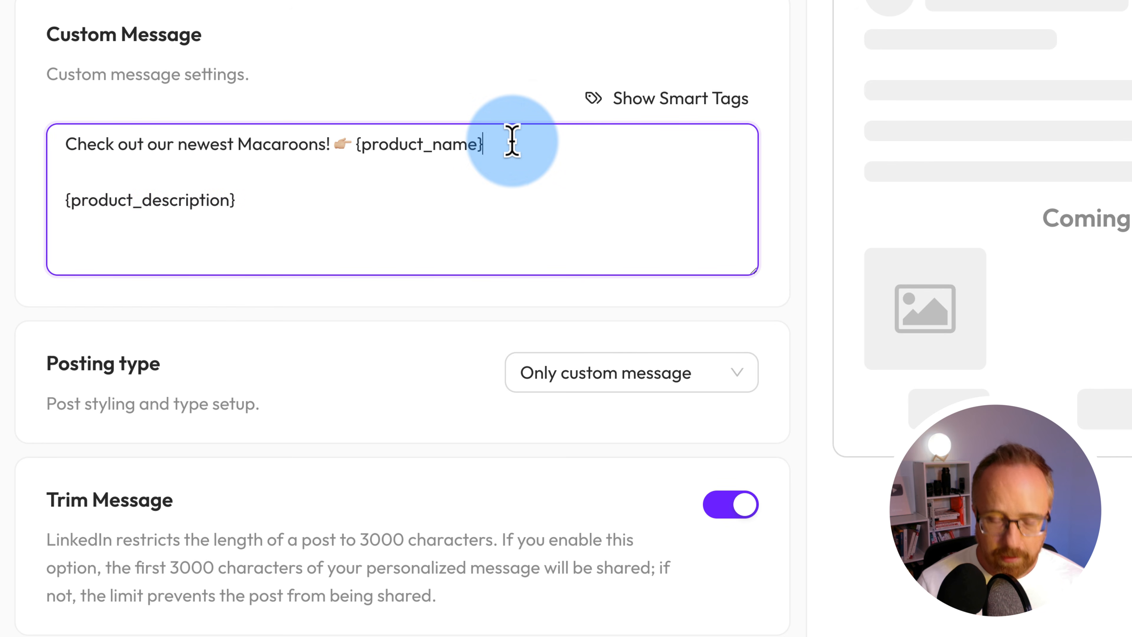
{"action": "left_click", "coordinate": [669, 98]}
{"action": "left_click", "coordinate": [669, 482]}
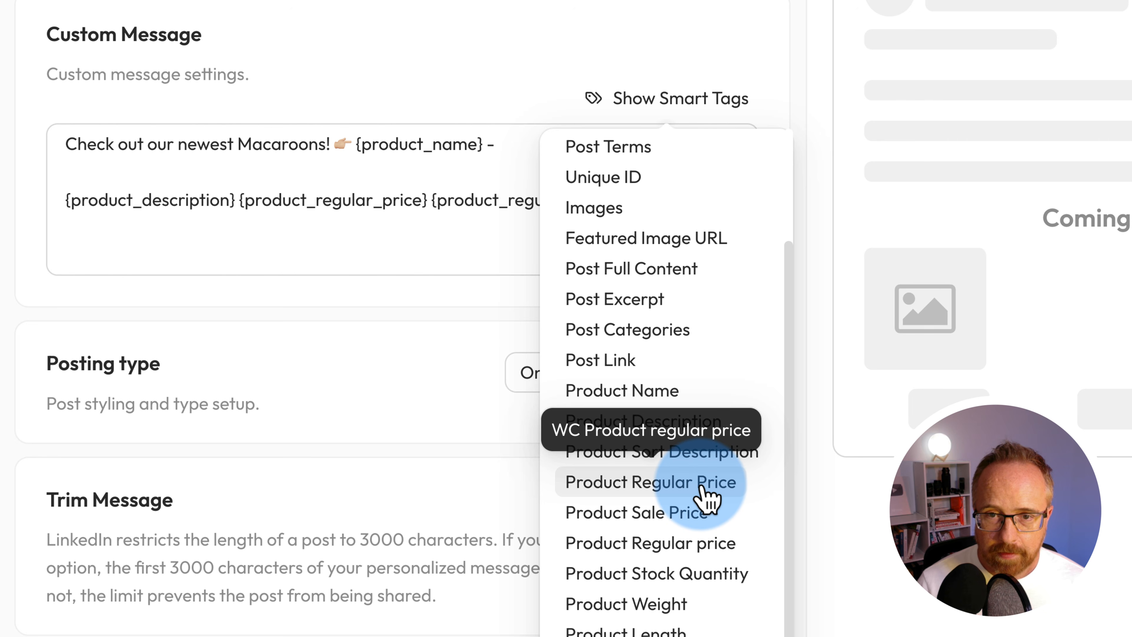
{"action": "left_click", "coordinate": [425, 263]}
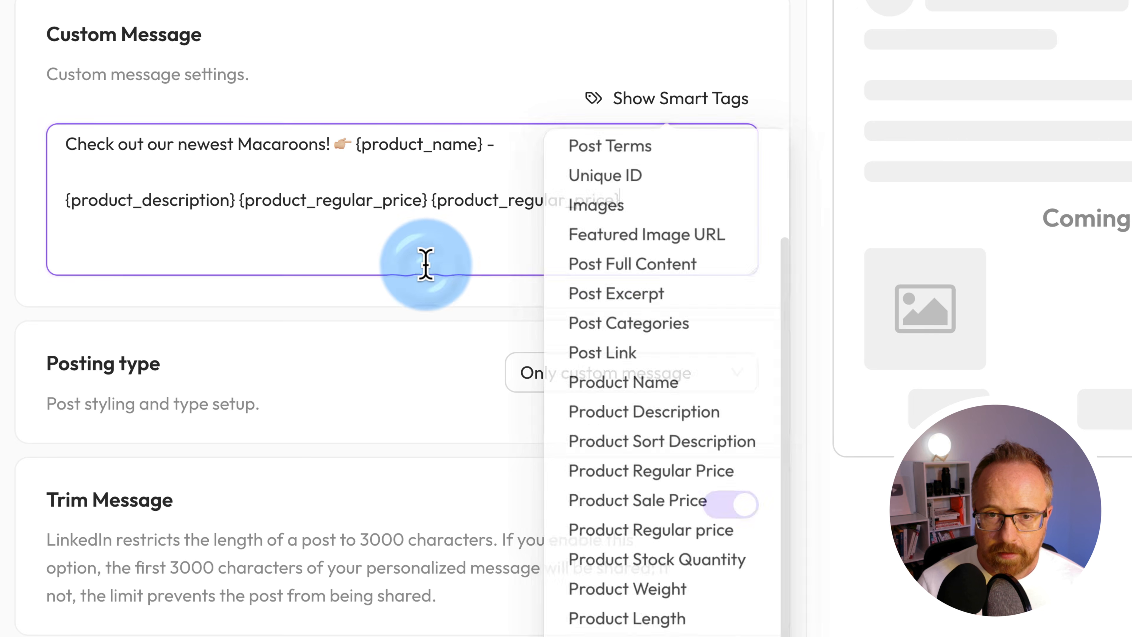
- Place {product_regular_price} after the dash on the first line and remove its copies from the {product_description} line
{"action": "left_click_drag", "start_coordinate": [431, 202], "coordinate": [620, 200]}
{"action": "key", "text": "ctrl+x"}
{"action": "left_click", "coordinate": [549, 152]}
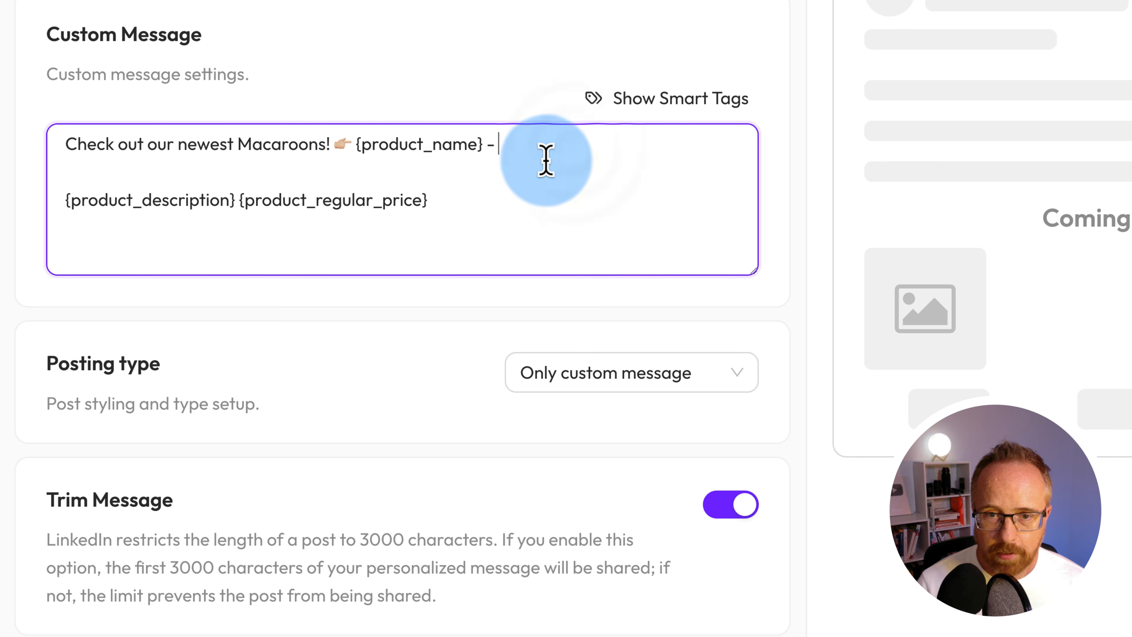
{"action": "key", "text": "ctrl+v"}
{"action": "left_click_drag", "start_coordinate": [431, 200], "coordinate": [242, 210]}
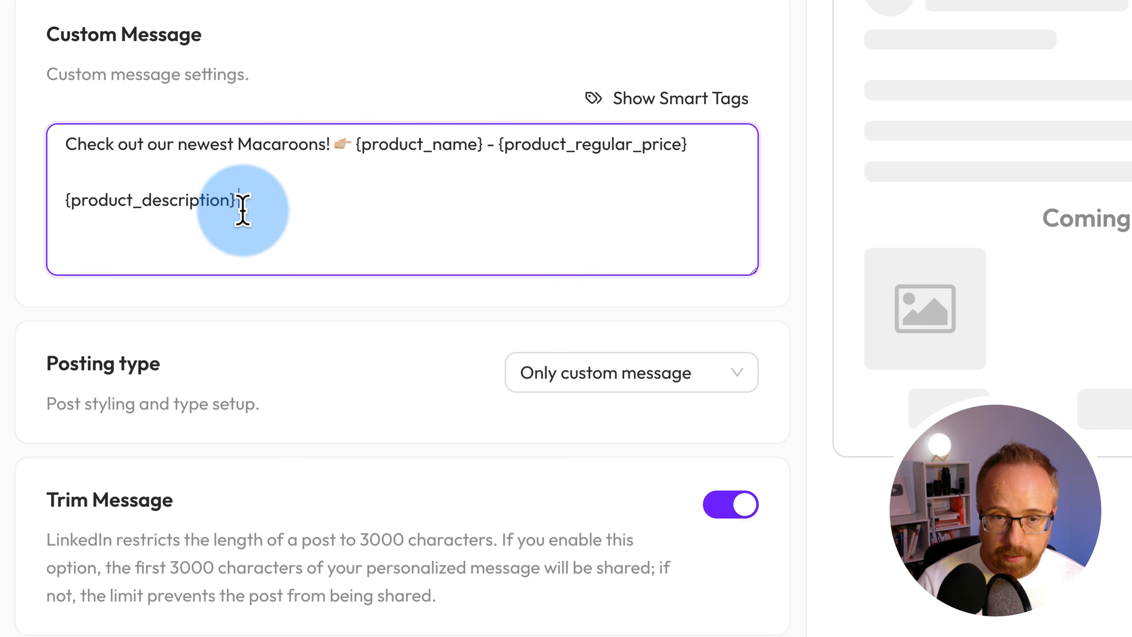
- Look through the available smart tags and review the product name, regular price and description tags in the LinkedIn custom message
{"action": "left_click", "coordinate": [642, 100]}
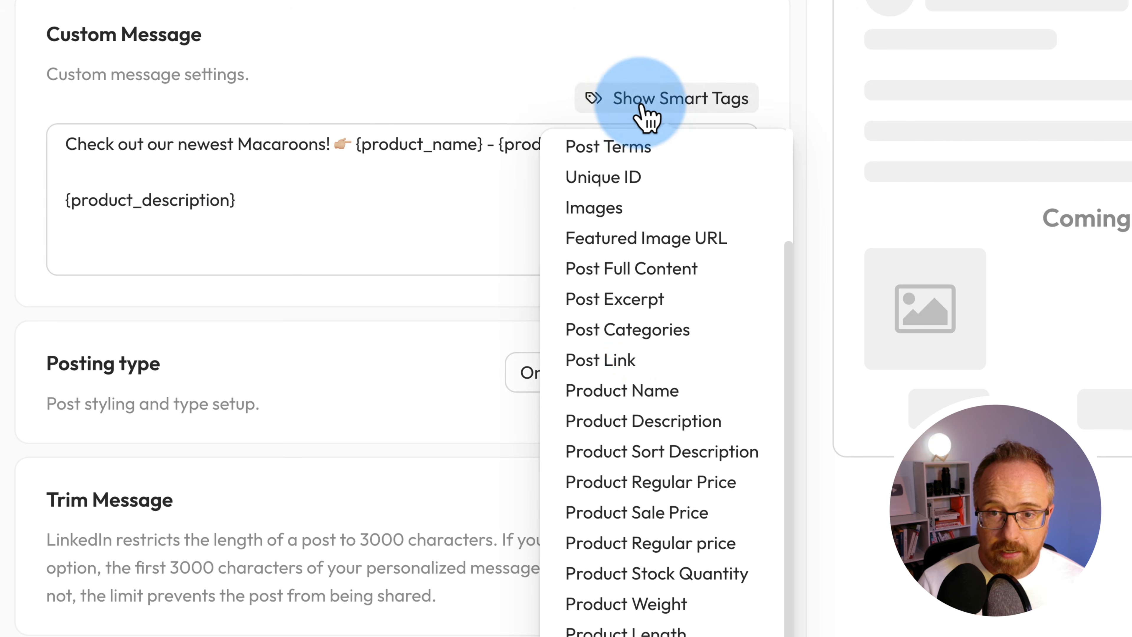
{"action": "scroll", "coordinate": [747, 231], "scroll_direction": "up", "scroll_amount": 3}
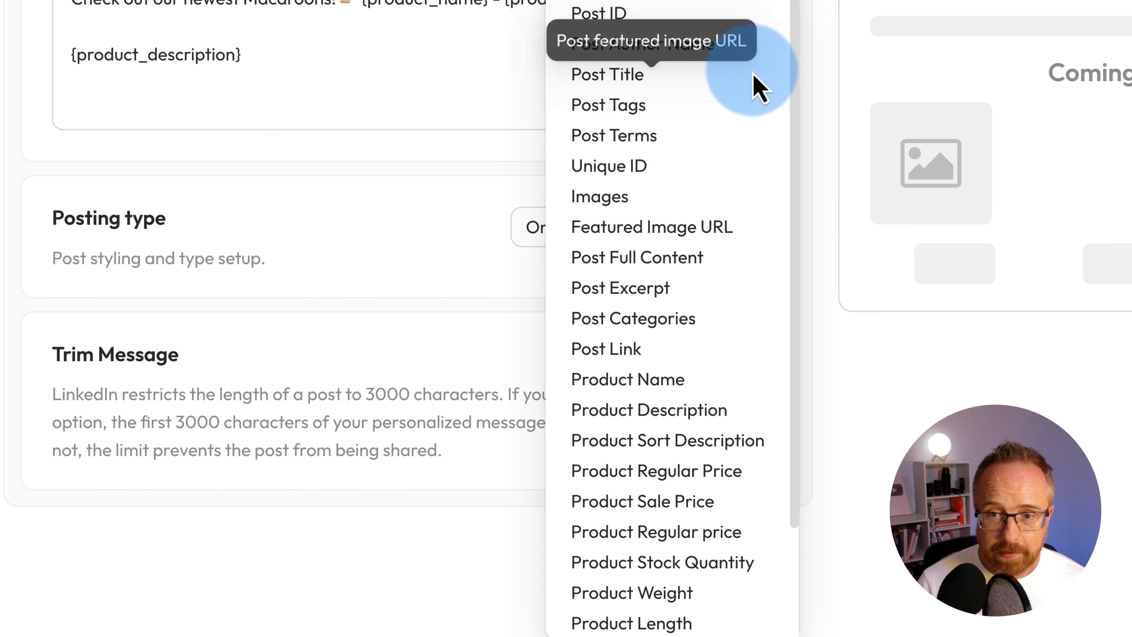
{"action": "scroll", "coordinate": [696, 450], "scroll_direction": "down", "scroll_amount": 3}
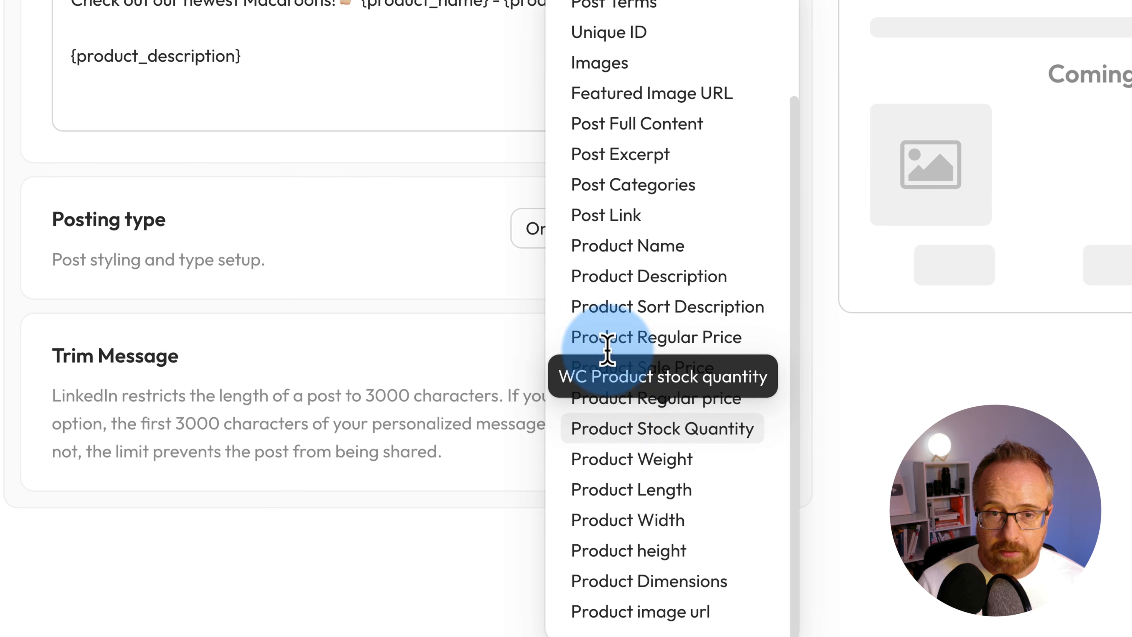
{"action": "left_click", "coordinate": [361, 12]}
{"action": "left_click_drag", "start_coordinate": [350, 92], "coordinate": [479, 96]}
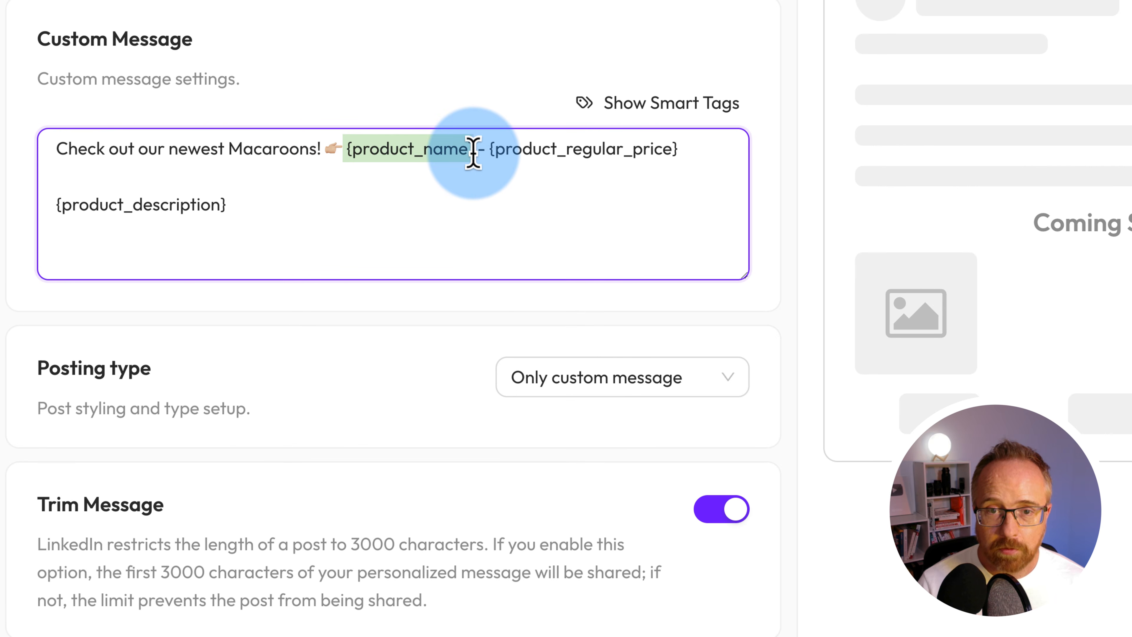
{"action": "left_click_drag", "start_coordinate": [476, 152], "coordinate": [357, 155]}
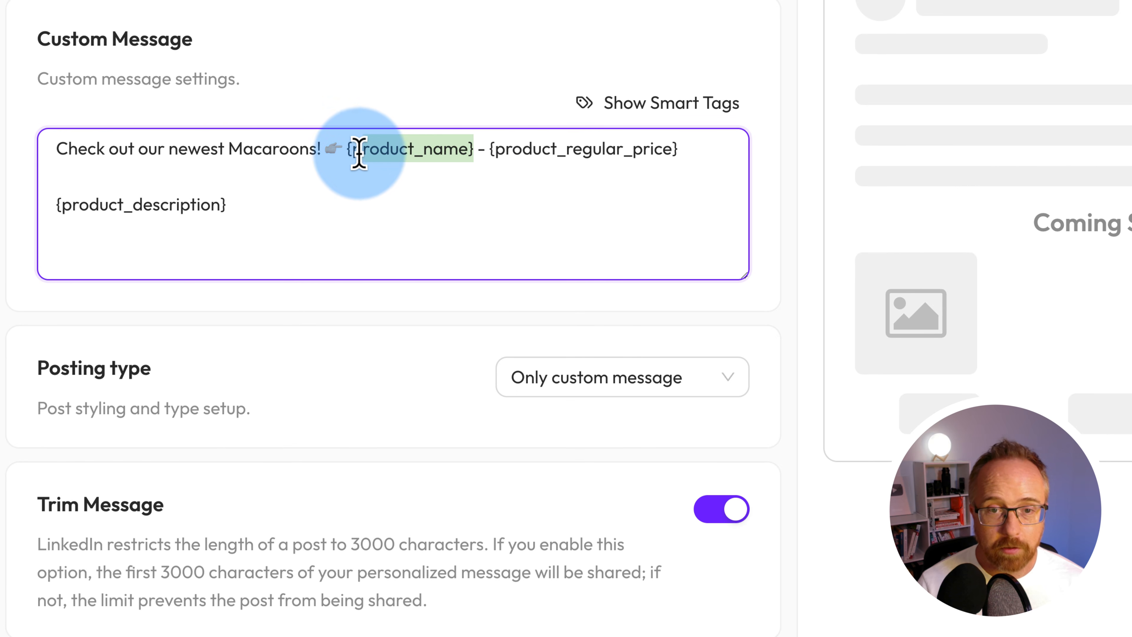
{"action": "left_click", "coordinate": [358, 154]}
{"action": "left_click_drag", "start_coordinate": [463, 150], "coordinate": [353, 147]}
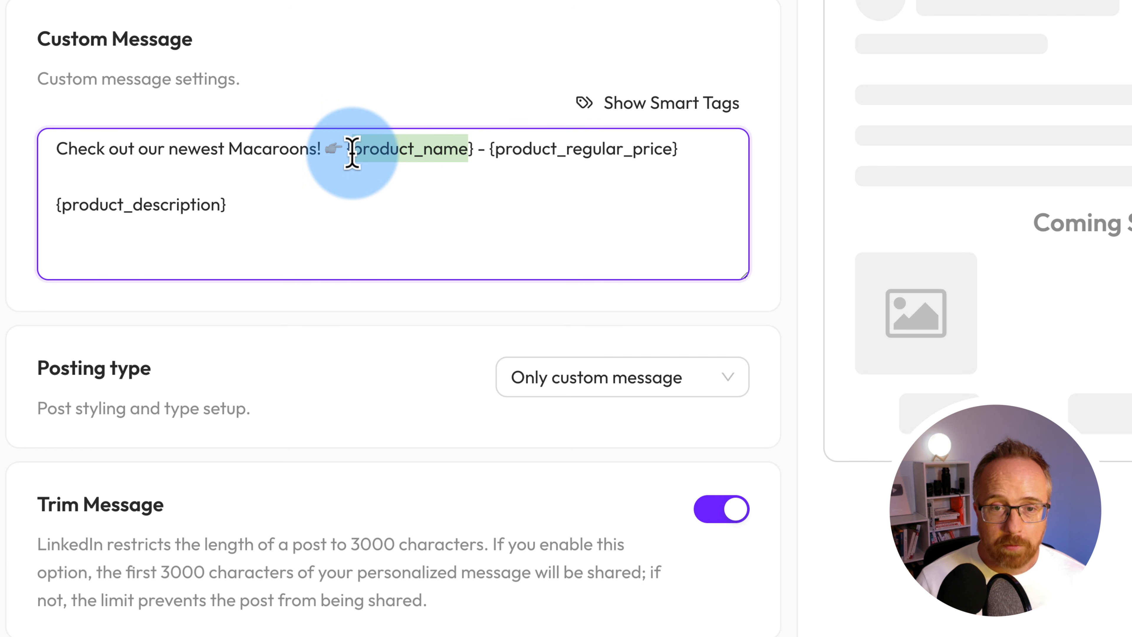
{"action": "left_click_drag", "start_coordinate": [496, 149], "coordinate": [672, 150]}
{"action": "left_click_drag", "start_coordinate": [223, 205], "coordinate": [60, 200]}
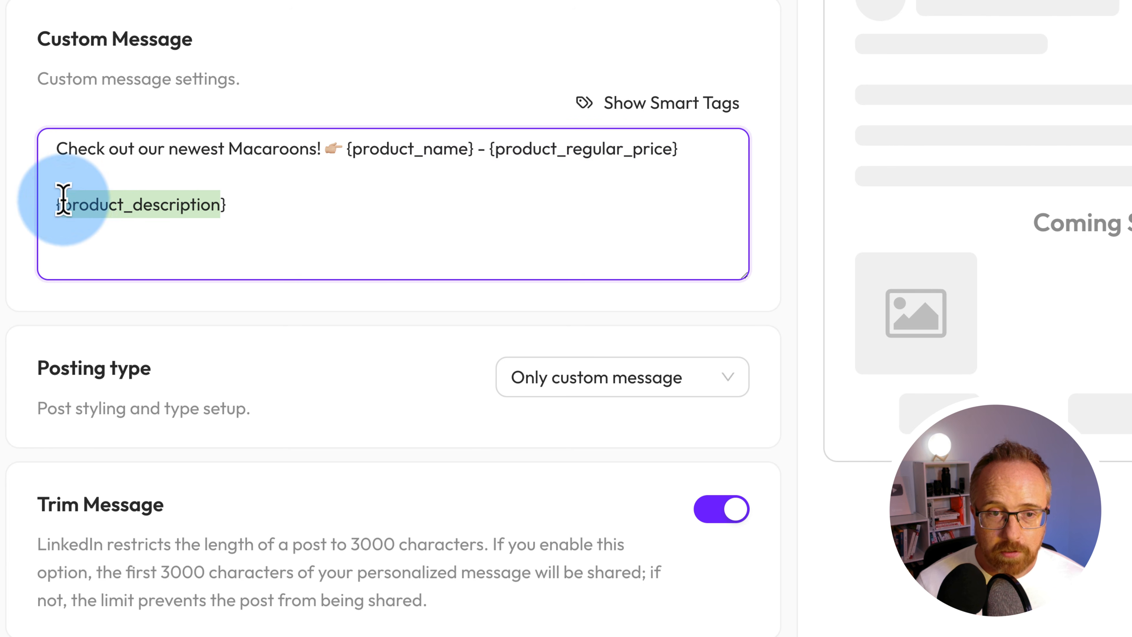
{"action": "left_click", "coordinate": [491, 151]}
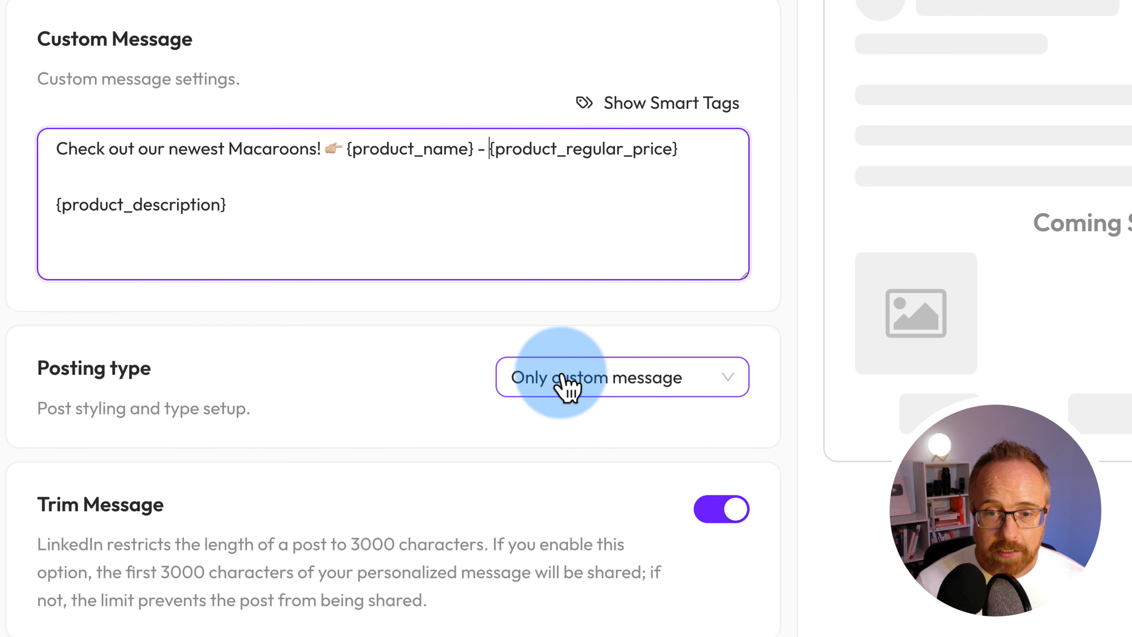
- Copy the entire LinkedIn custom message
{"action": "left_click", "coordinate": [588, 380]}
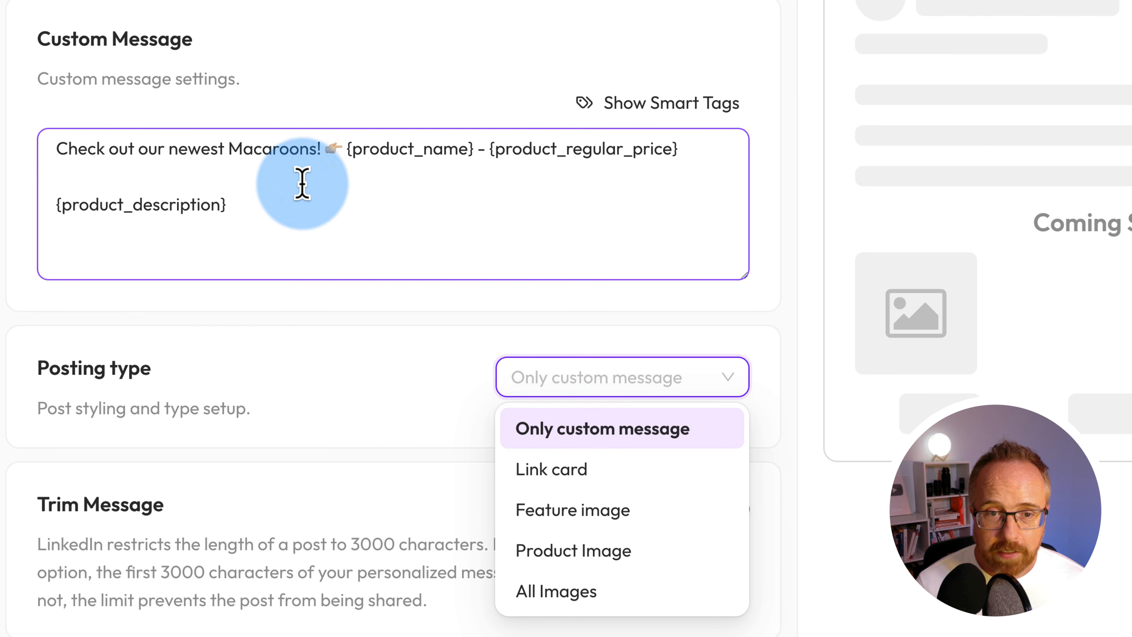
{"action": "left_click_drag", "start_coordinate": [298, 212], "coordinate": [65, 152]}
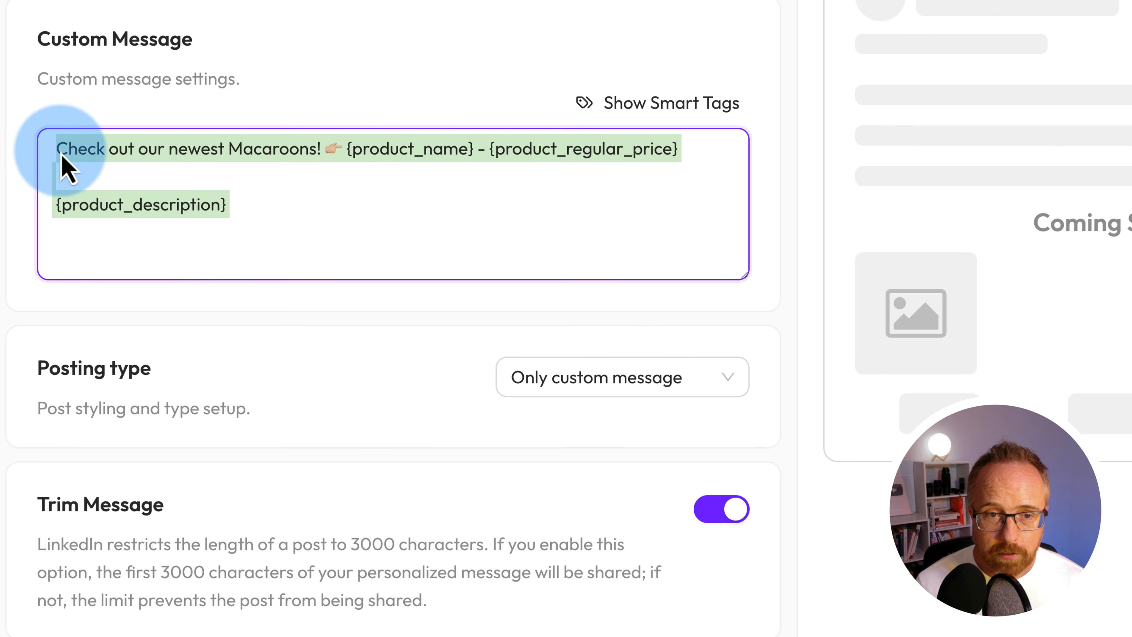
{"action": "right_click", "coordinate": [62, 155]}
{"action": "left_click", "coordinate": [129, 296]}
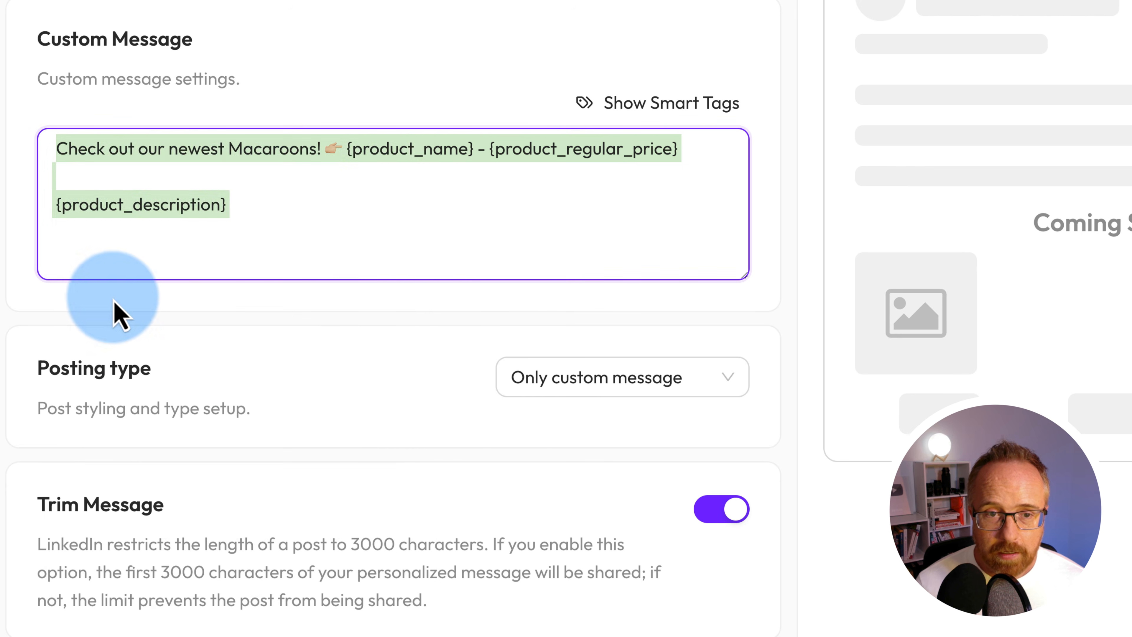
{"action": "left_click", "coordinate": [309, 395]}
- Try the Link card posting type for LinkedIn, but settle on Feature image
{"action": "left_click", "coordinate": [617, 394]}
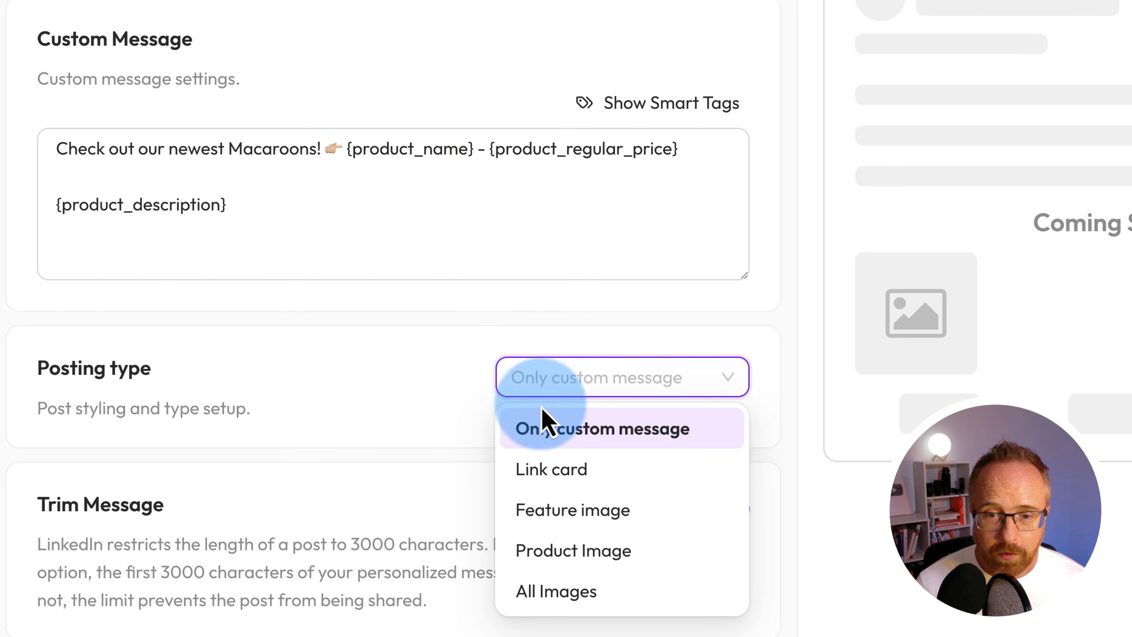
{"action": "left_click", "coordinate": [528, 477]}
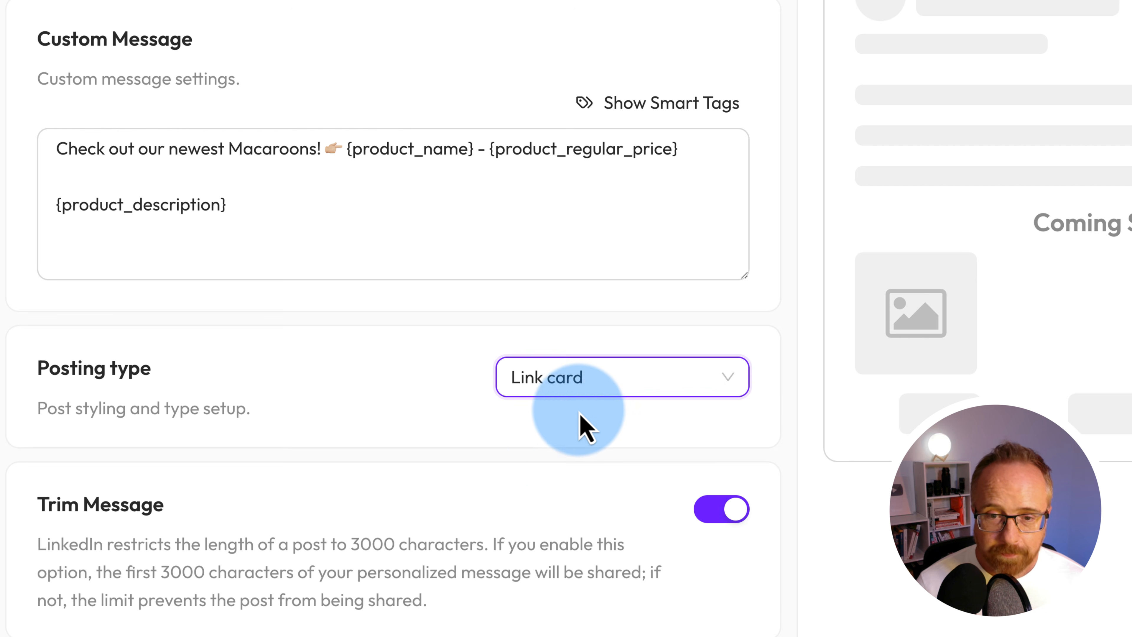
{"action": "left_click", "coordinate": [583, 383]}
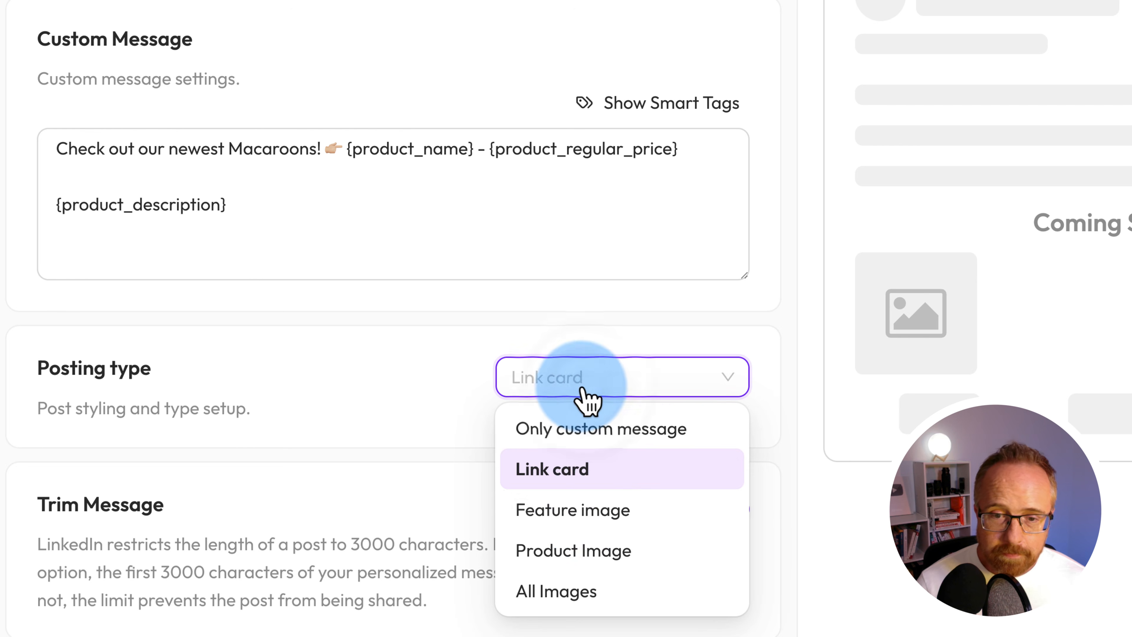
{"action": "left_click", "coordinate": [584, 511]}
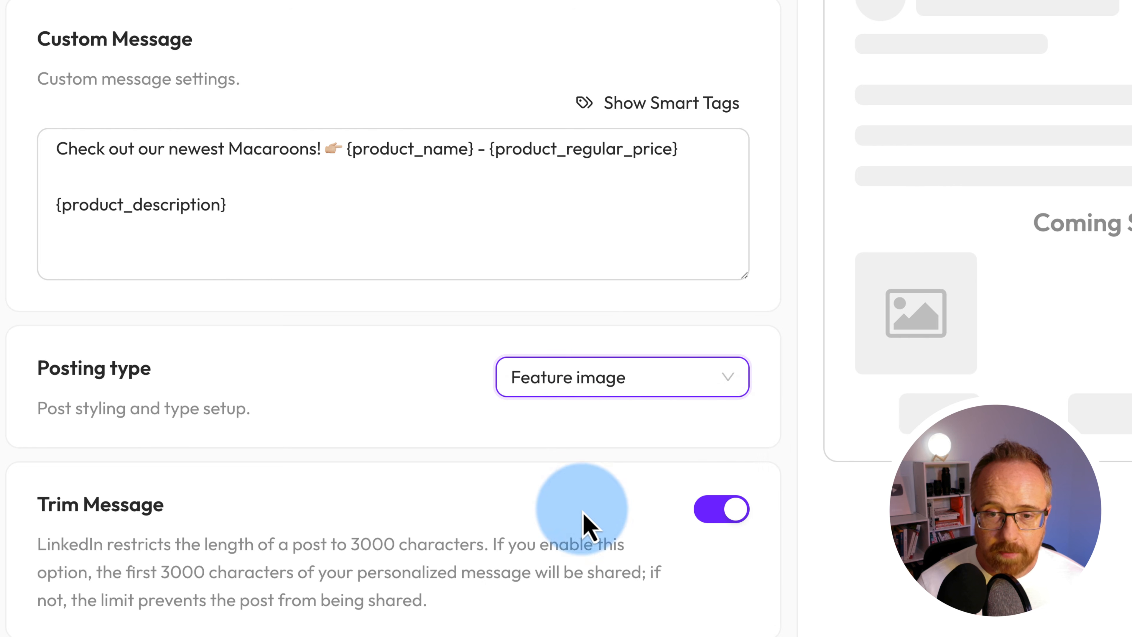
{"action": "left_click", "coordinate": [510, 393]}
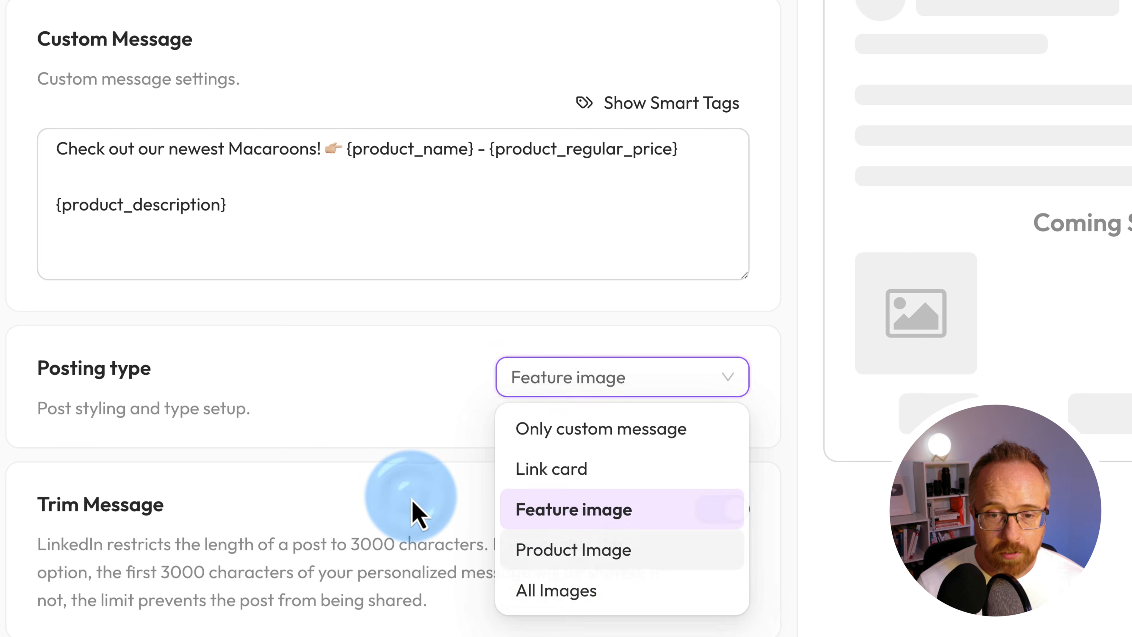
{"action": "left_click", "coordinate": [415, 482]}
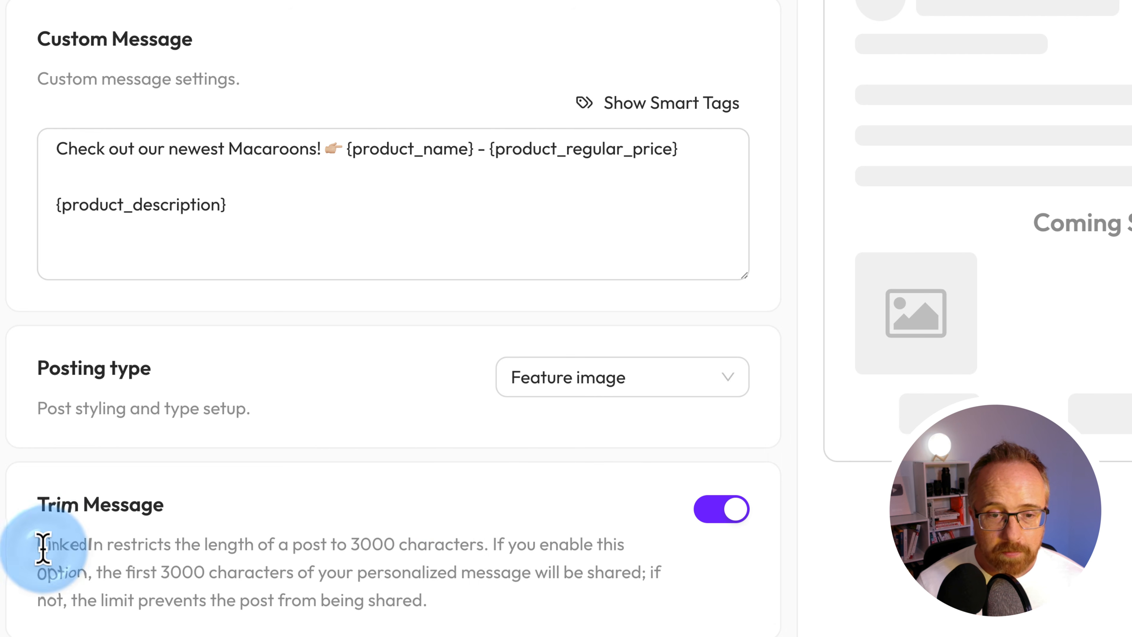
- Review the Trim Message character limit and the preview heading in the LinkedIn template settings
{"action": "left_click_drag", "start_coordinate": [43, 549], "coordinate": [316, 546]}
{"action": "double_click", "coordinate": [359, 546]}
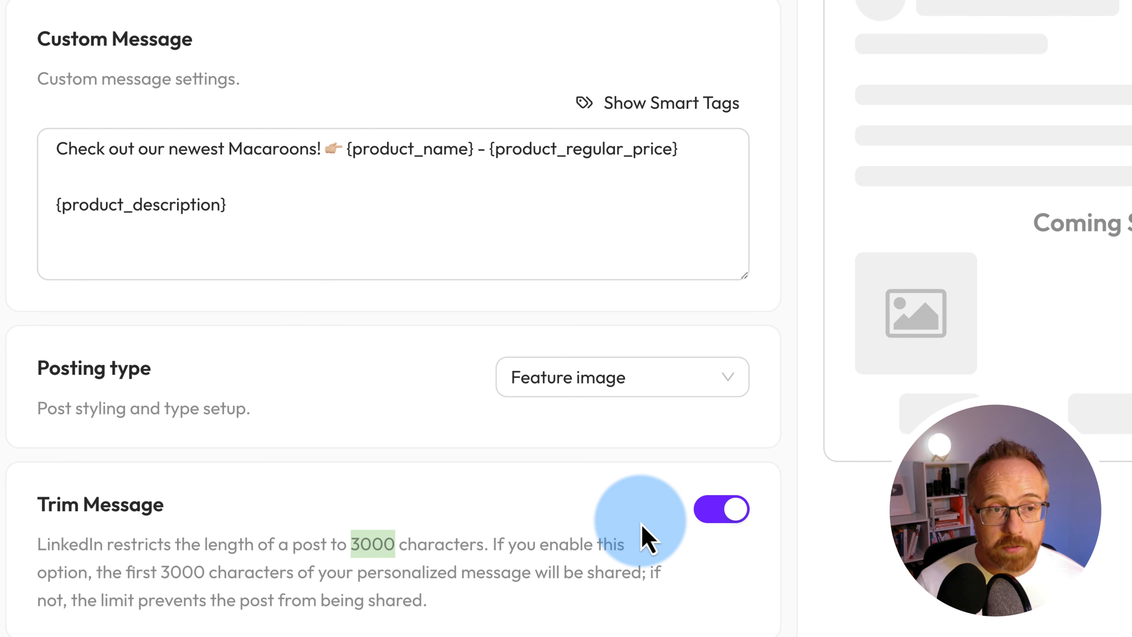
{"action": "left_click", "coordinate": [204, 169]}
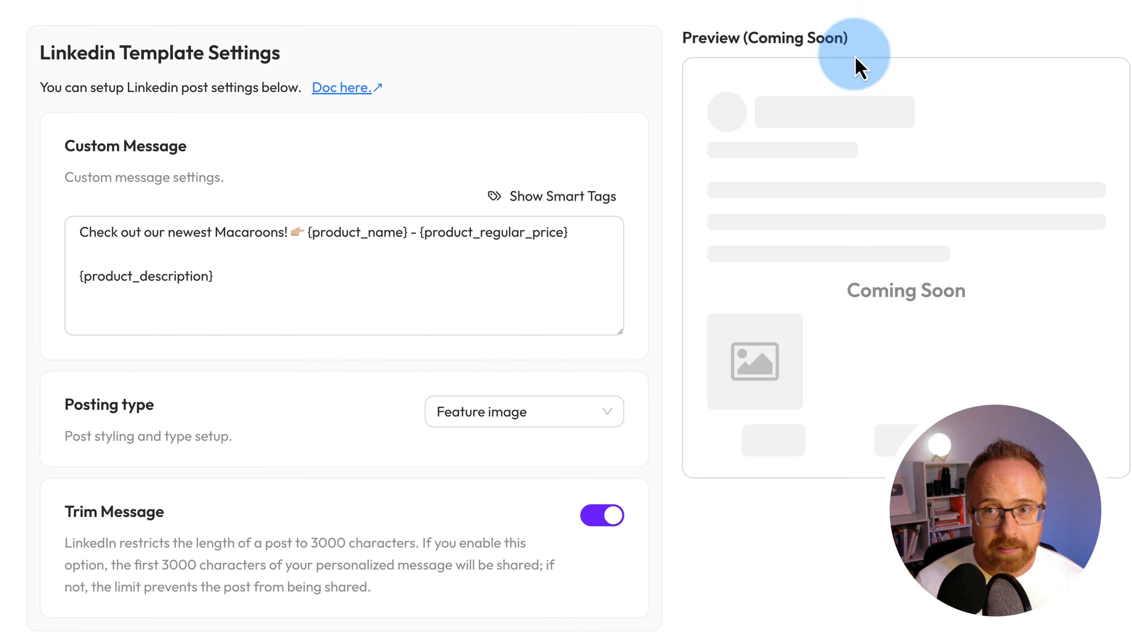
{"action": "left_click_drag", "start_coordinate": [698, 37], "coordinate": [885, 52]}
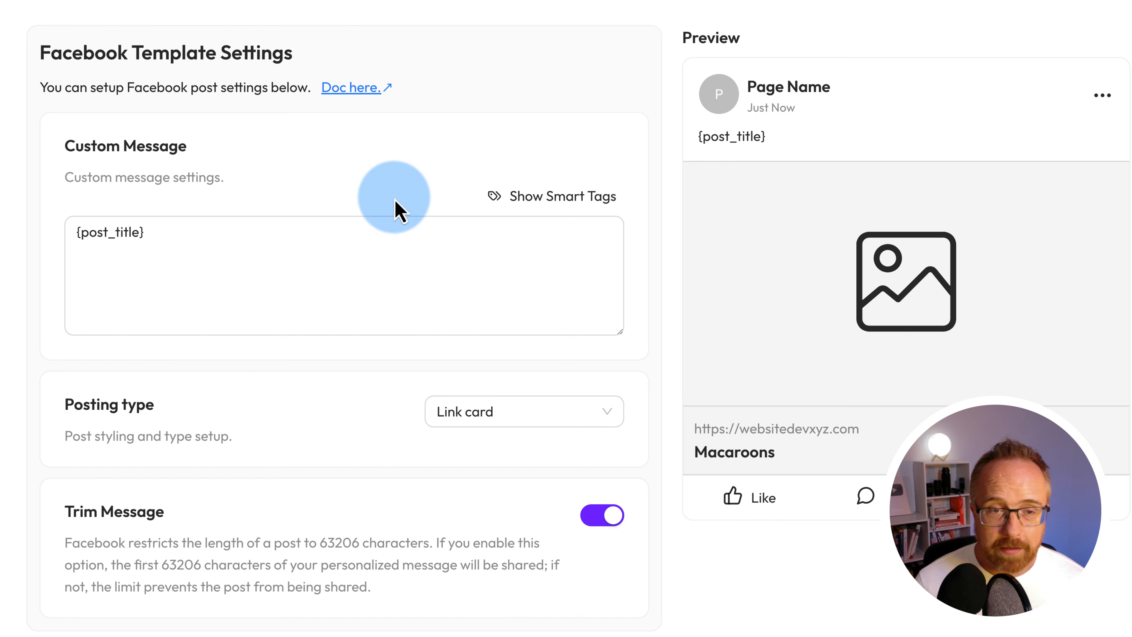
- Clear the {post_title} tag from the custom message in the Facebook template settings
{"action": "left_click", "coordinate": [212, 245]}
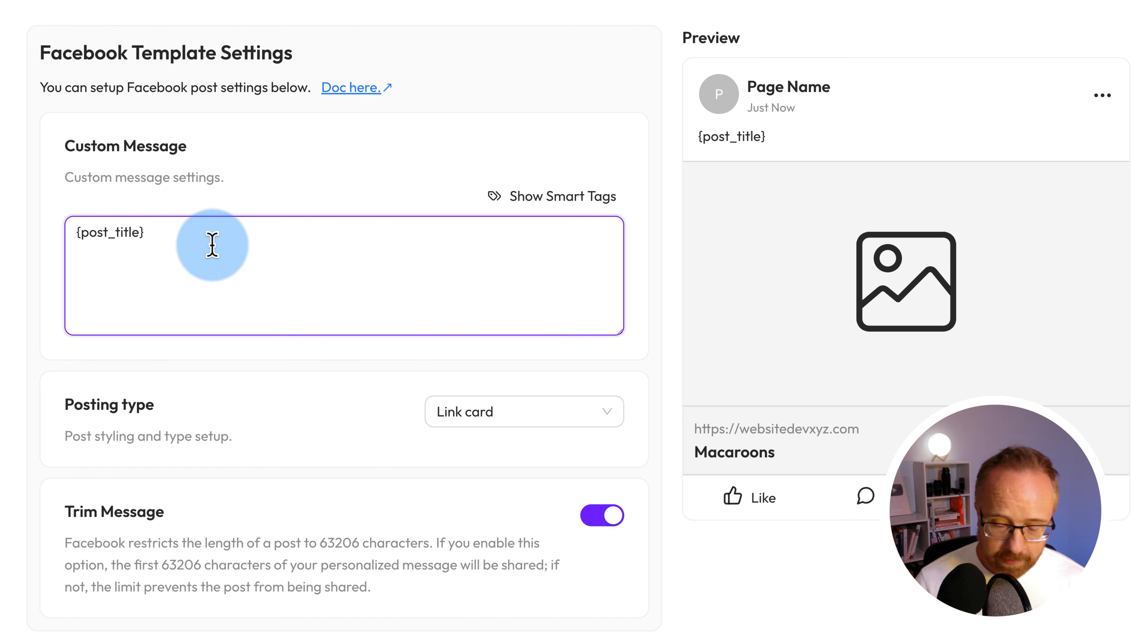
{"action": "key", "text": "BackSpace"}
{"action": "key", "text": "BackSpace"}
{"action": "key", "text": "BackSpace"}
{"action": "key", "text": "BackSpace"}
{"action": "key", "text": "BackSpace"}
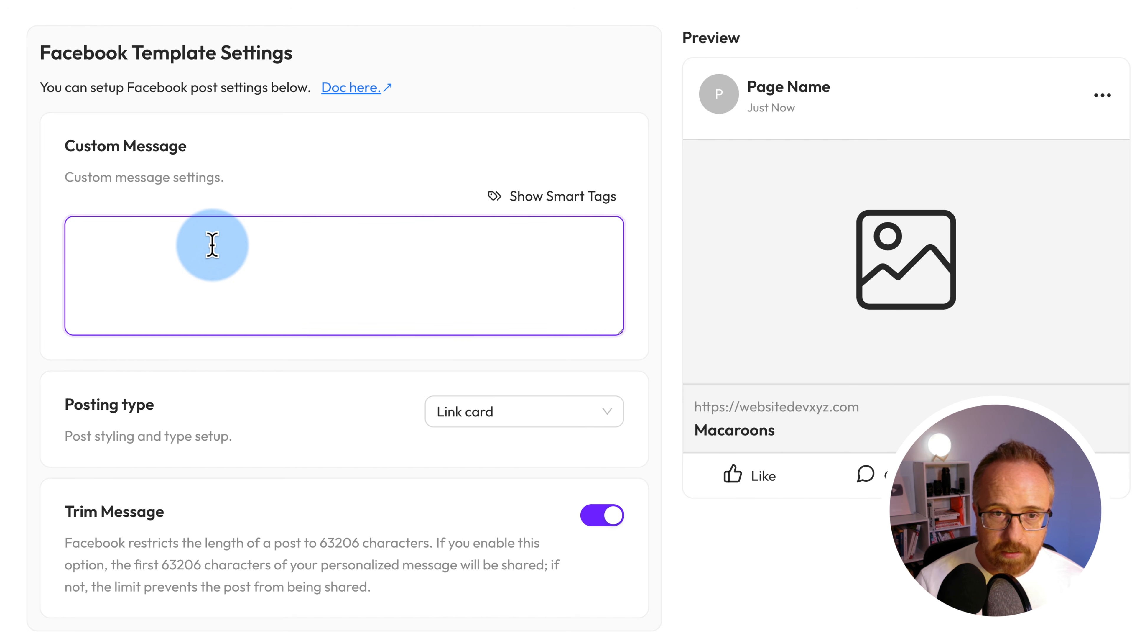
- Paste the copied LinkedIn message with matching style into the empty Facebook custom message
{"action": "left_click", "coordinate": [529, 204]}
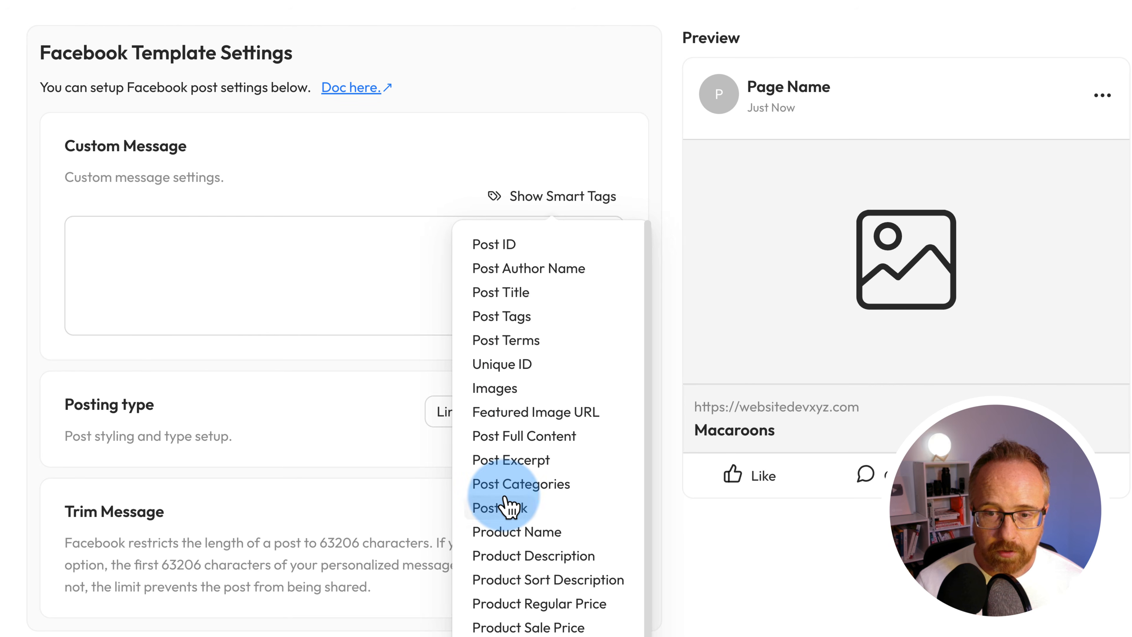
{"action": "scroll", "coordinate": [508, 504], "scroll_direction": "down", "scroll_amount": 2}
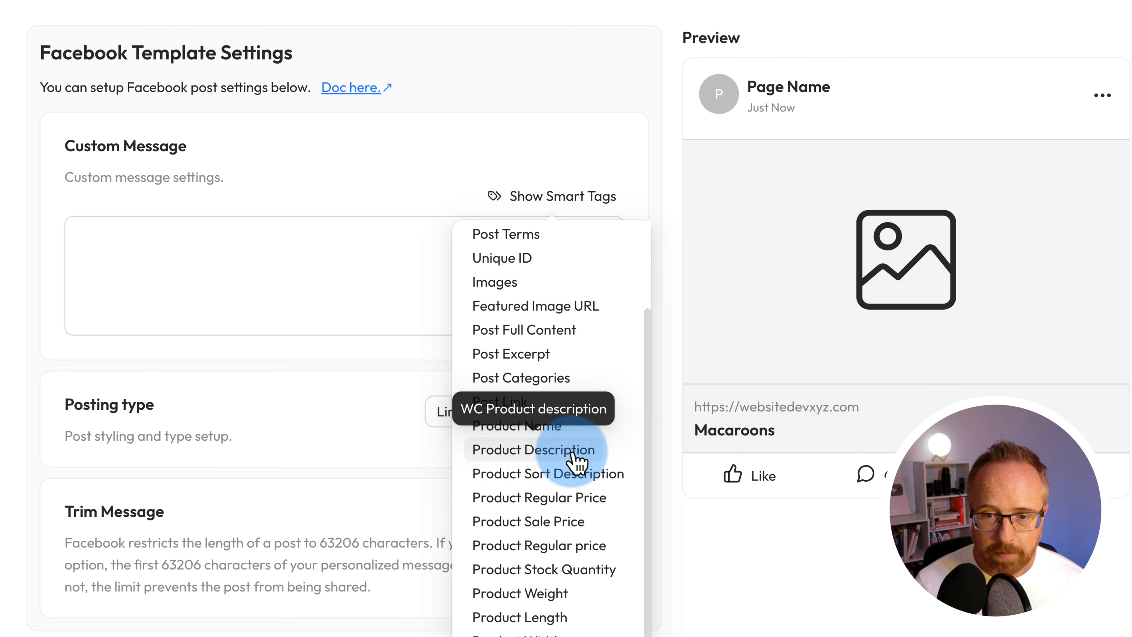
{"action": "left_click", "coordinate": [238, 278]}
{"action": "right_click", "coordinate": [124, 253]}
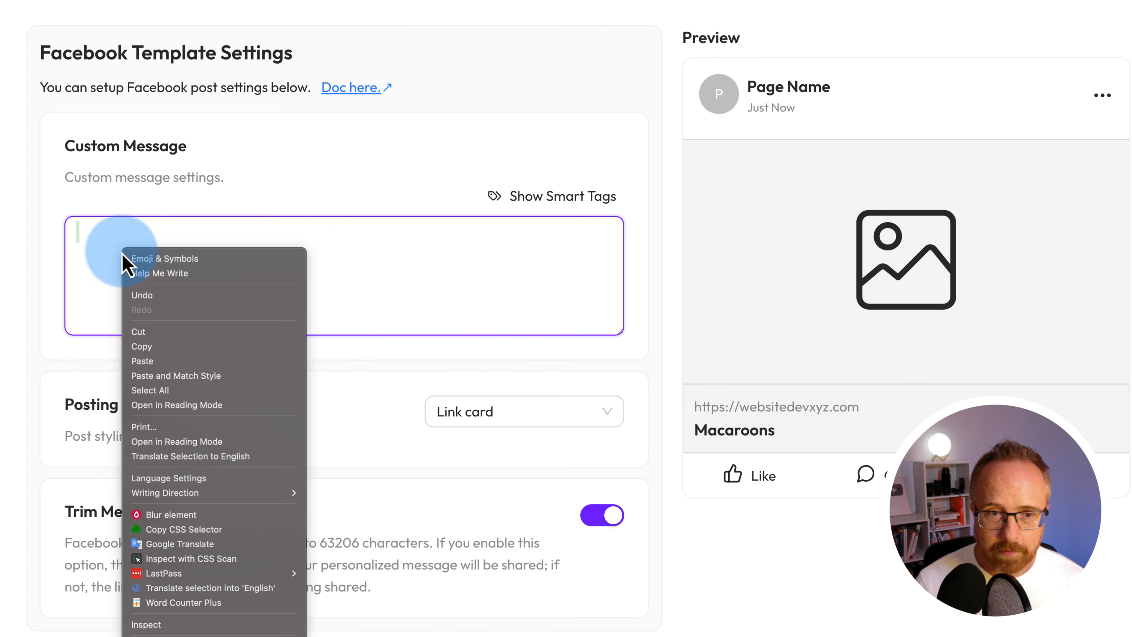
{"action": "left_click", "coordinate": [92, 252]}
{"action": "right_click", "coordinate": [93, 256]}
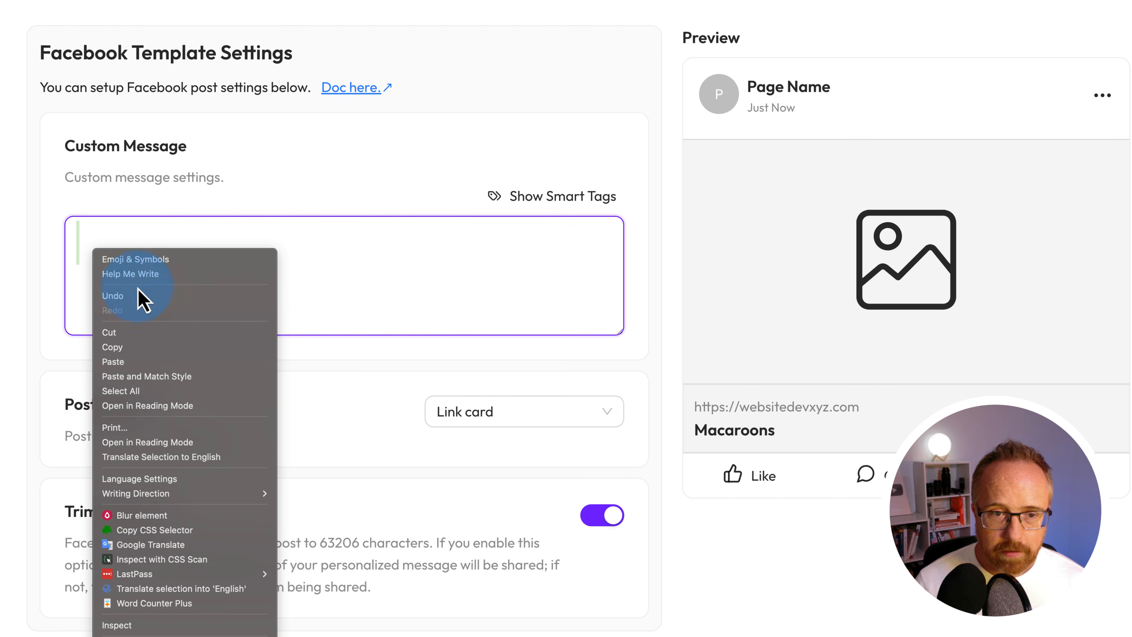
{"action": "left_click", "coordinate": [143, 374]}
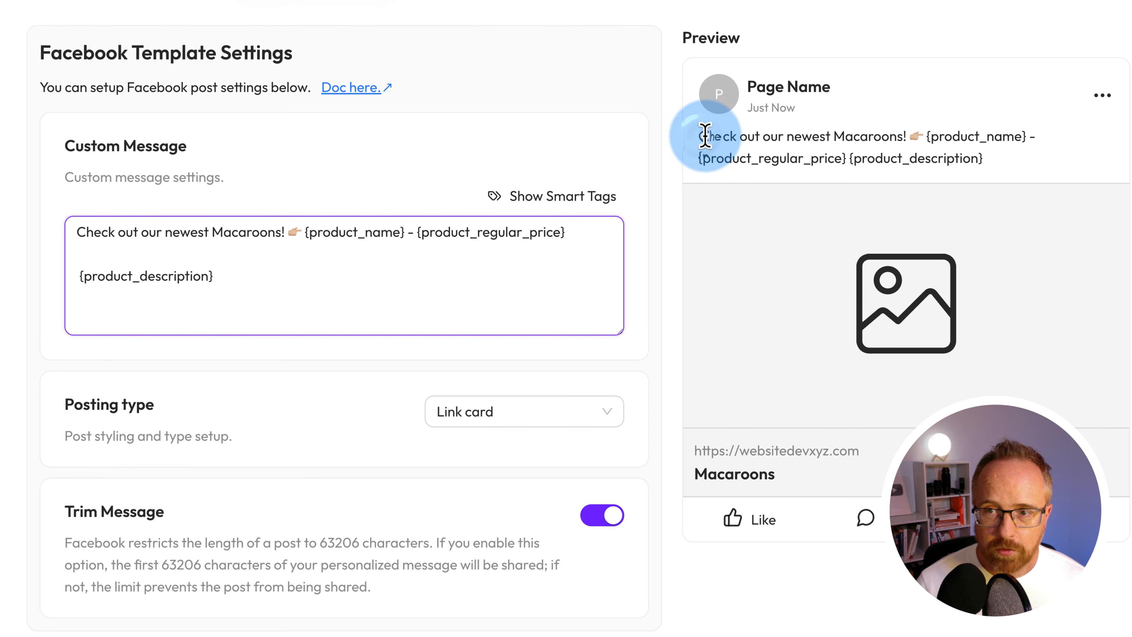
- Try the Feature image and All Images posting types for Facebook, but settle on Product Image
{"action": "left_click_drag", "start_coordinate": [705, 136], "coordinate": [1101, 167]}
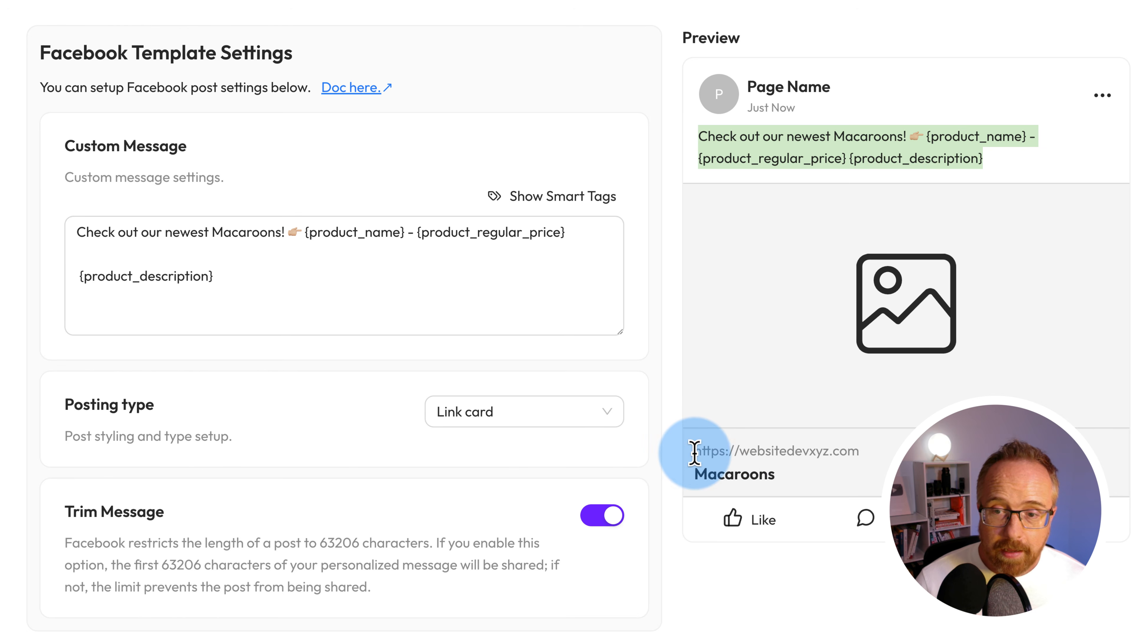
{"action": "left_click", "coordinate": [539, 410]}
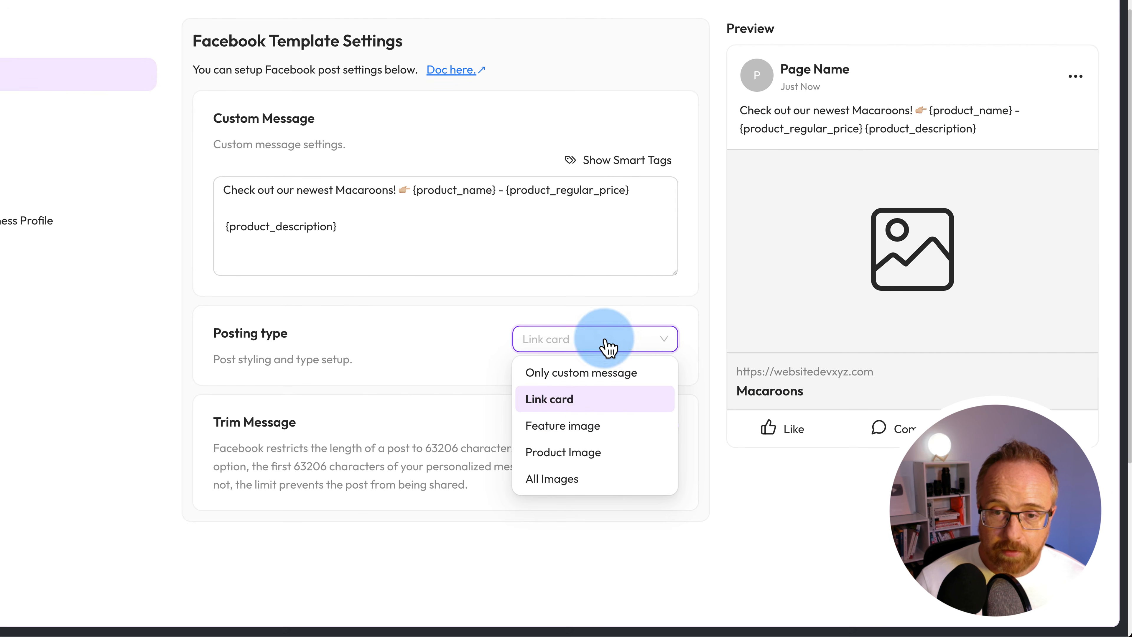
{"action": "left_click", "coordinate": [566, 428]}
{"action": "left_click", "coordinate": [590, 343]}
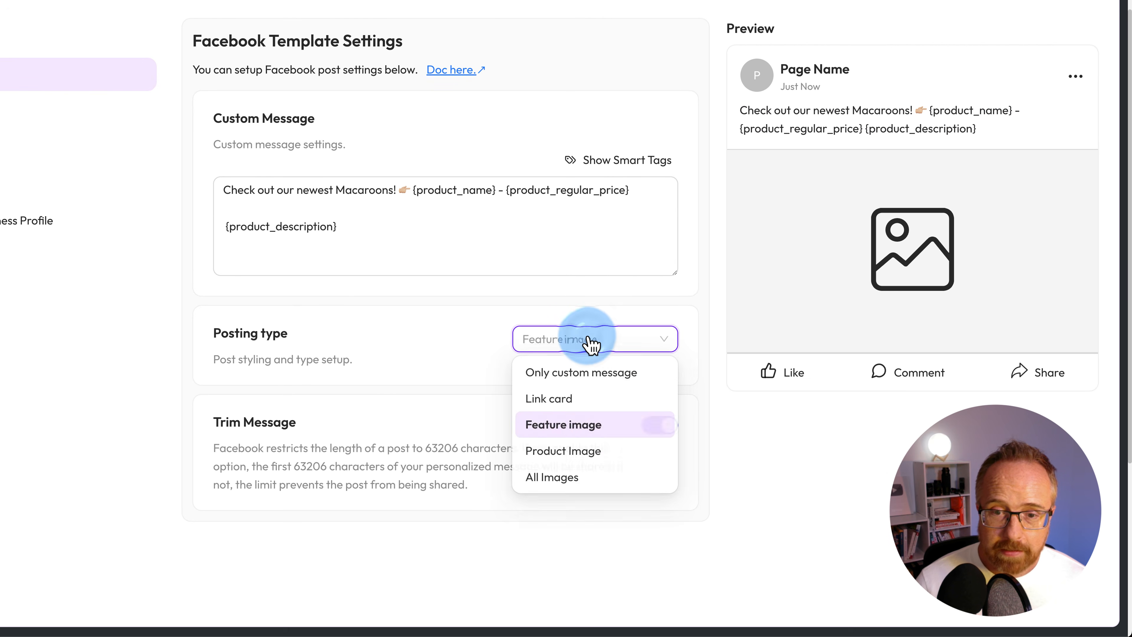
{"action": "left_click", "coordinate": [575, 451]}
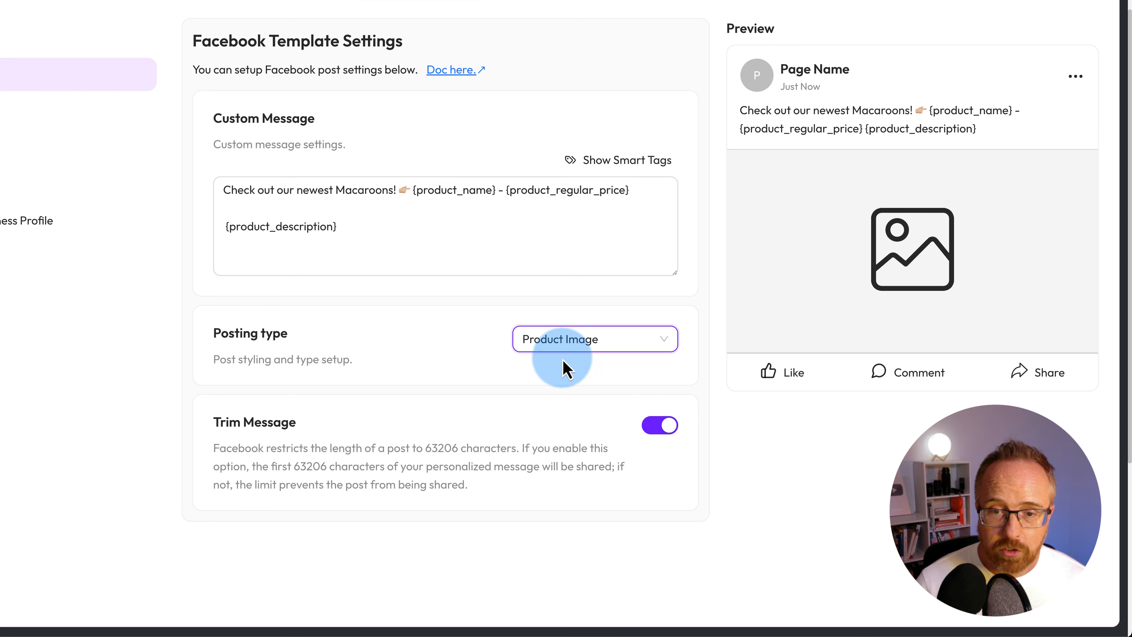
{"action": "left_click", "coordinate": [563, 362]}
{"action": "left_click", "coordinate": [561, 480]}
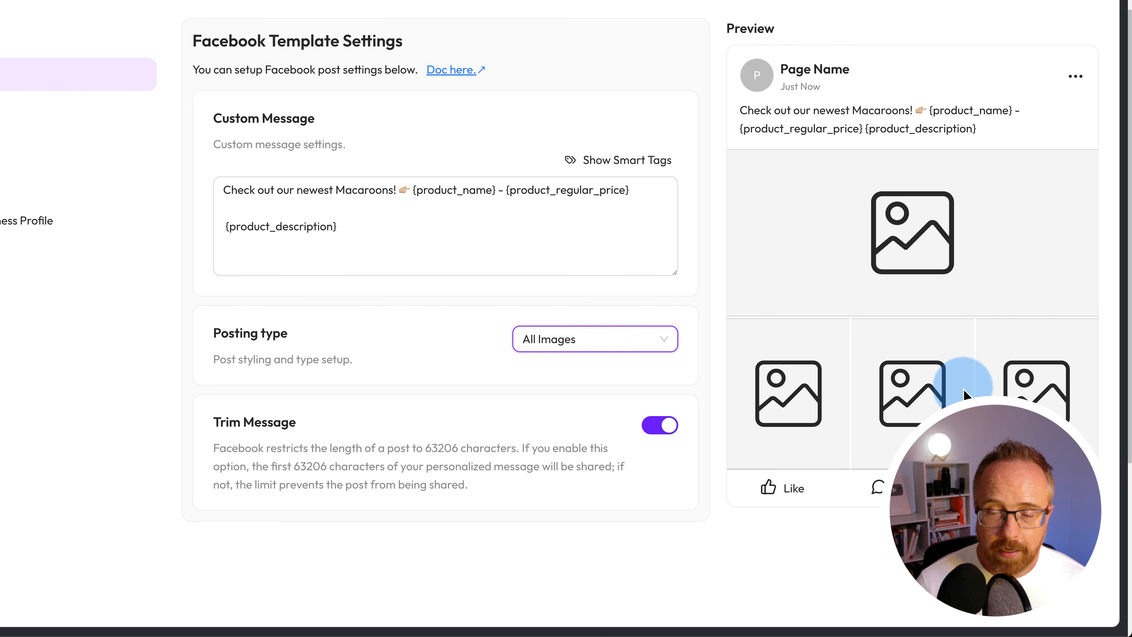
{"action": "left_click", "coordinate": [565, 343]}
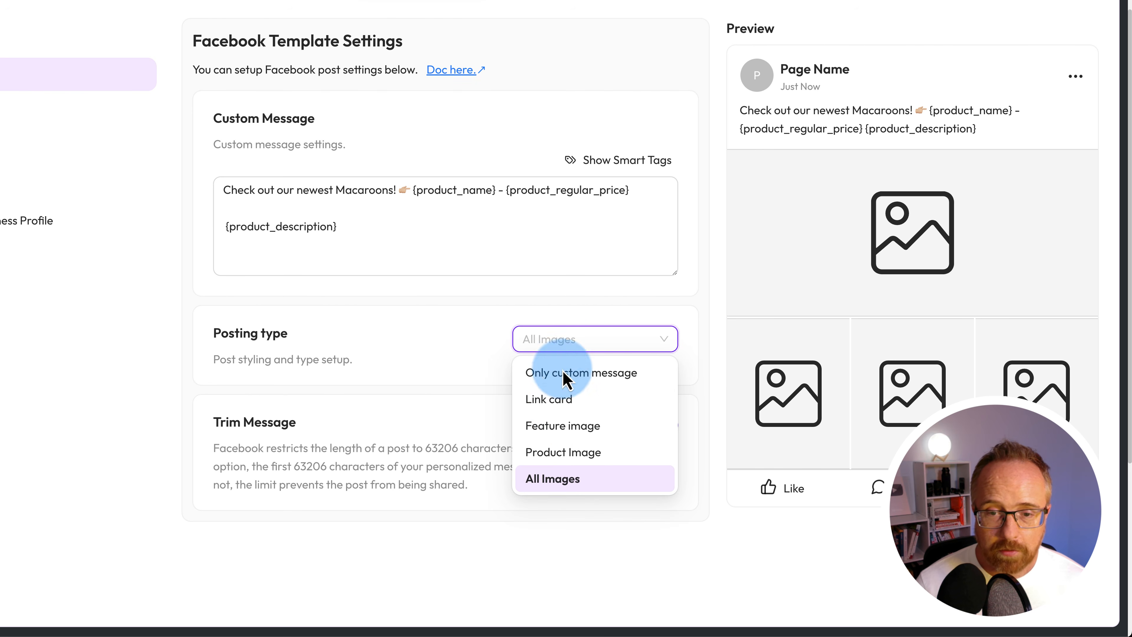
{"action": "left_click", "coordinate": [587, 462]}
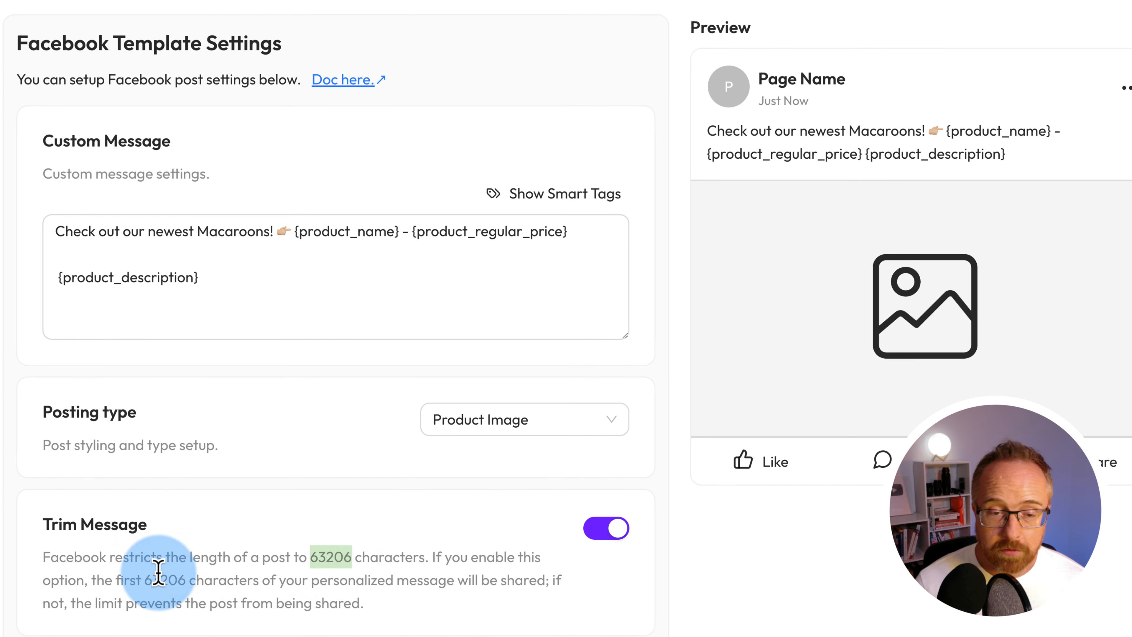
- Review the Trim Message character limit and the custom message in the Facebook template settings
{"action": "left_click", "coordinate": [403, 566]}
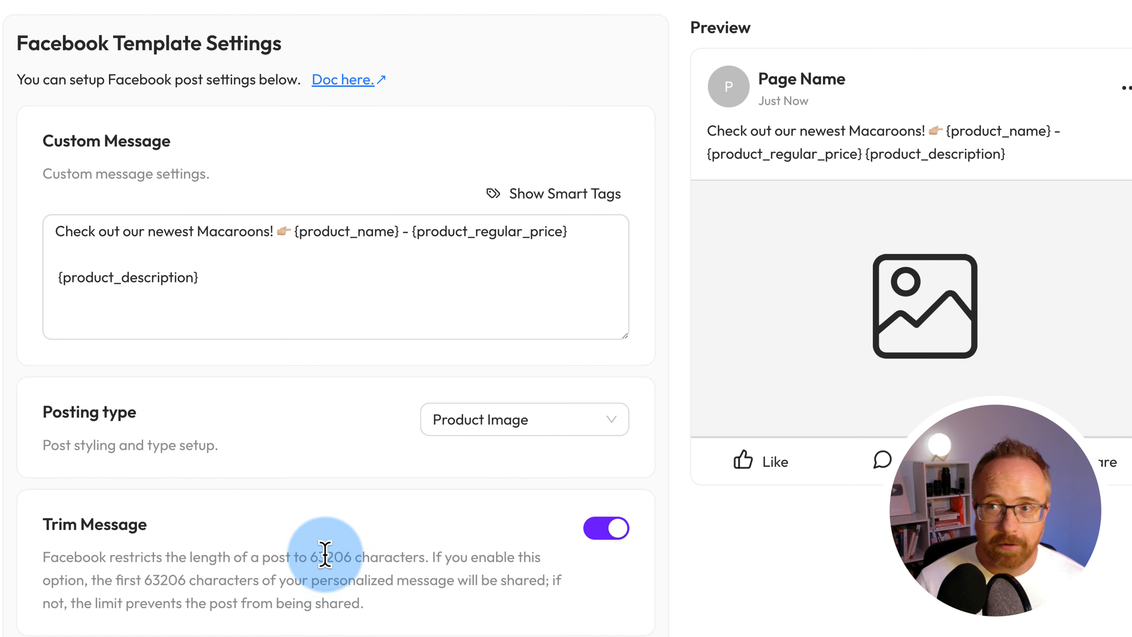
{"action": "left_click", "coordinate": [450, 255]}
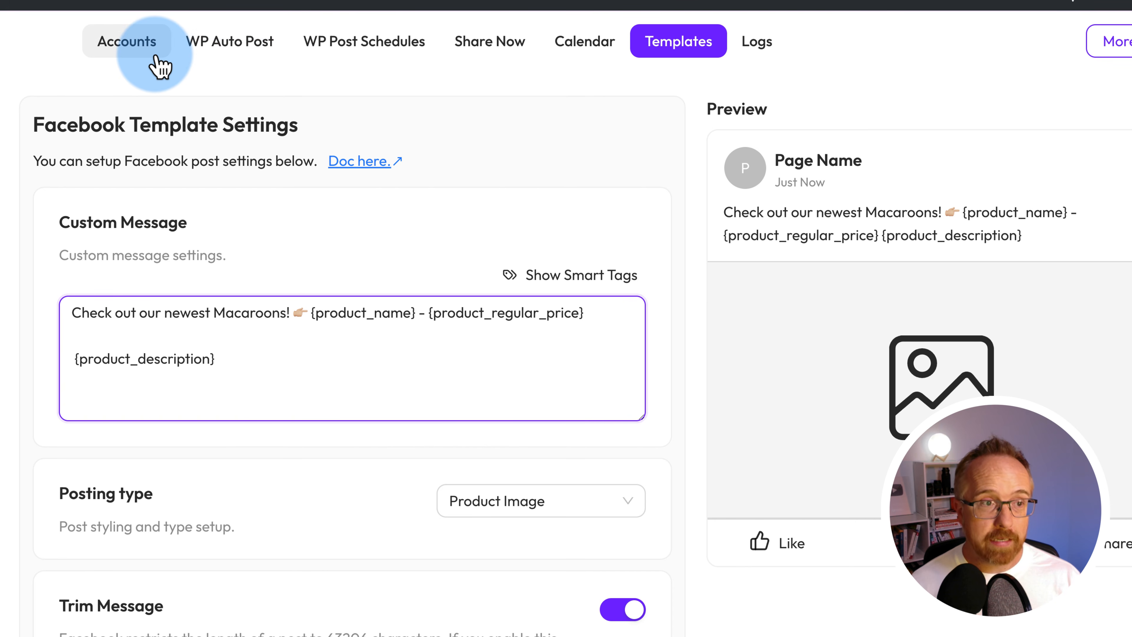
- In the WooCommerce product list, set the Purple Macaroons product's status to Draft through Quick Edit, and reopen its quick edit form
{"action": "mouse_move", "coordinate": [67, 440]}
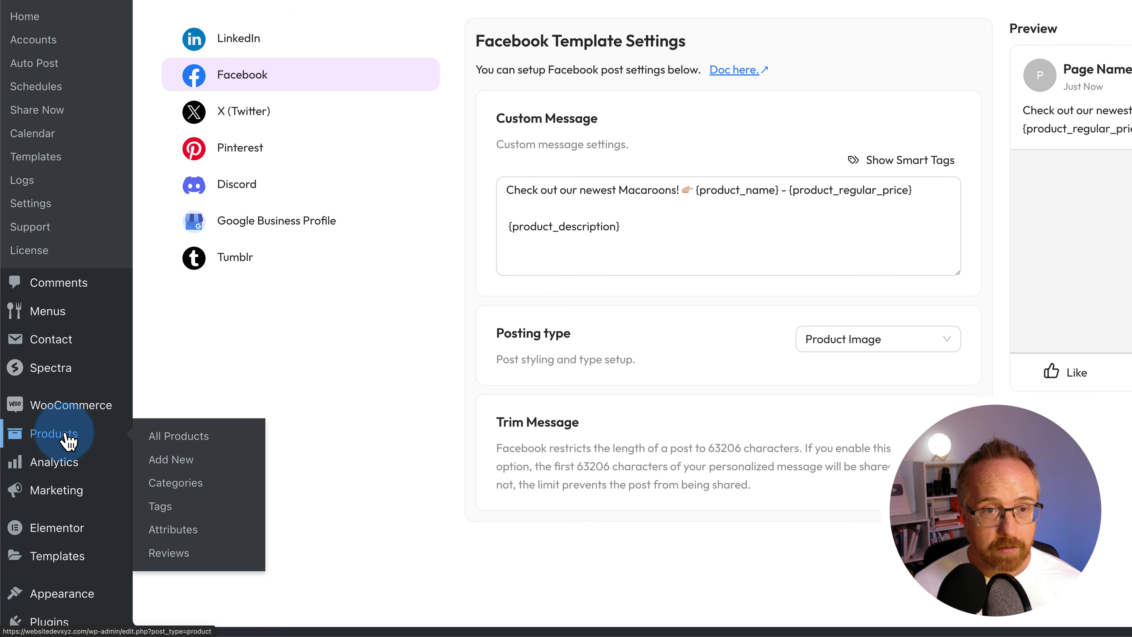
{"action": "left_click", "coordinate": [66, 435]}
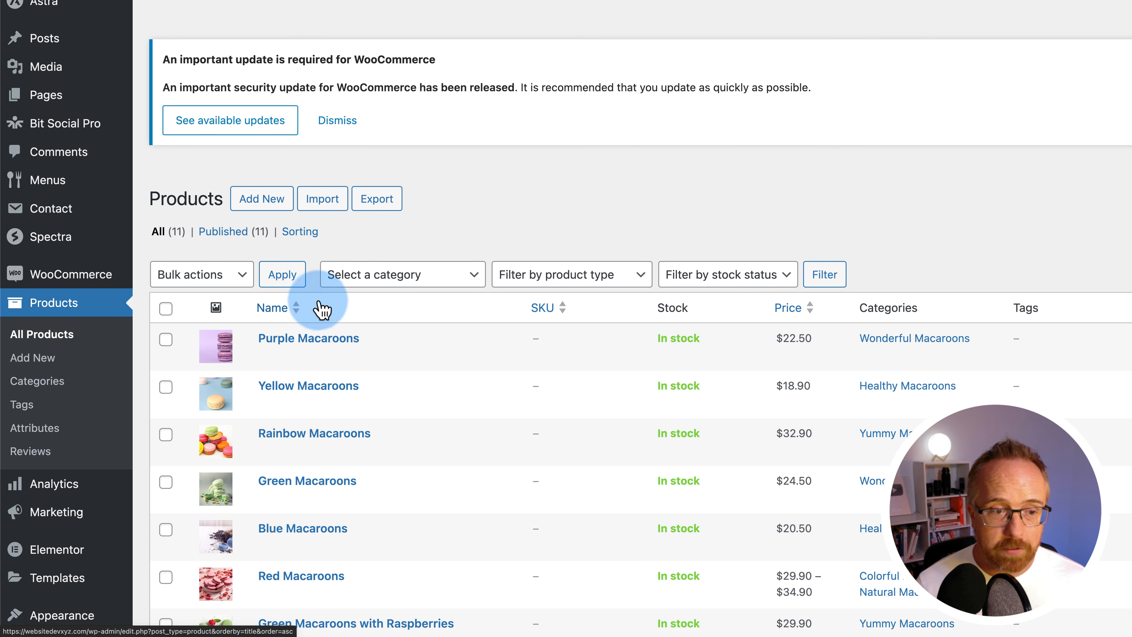
{"action": "mouse_move", "coordinate": [298, 357]}
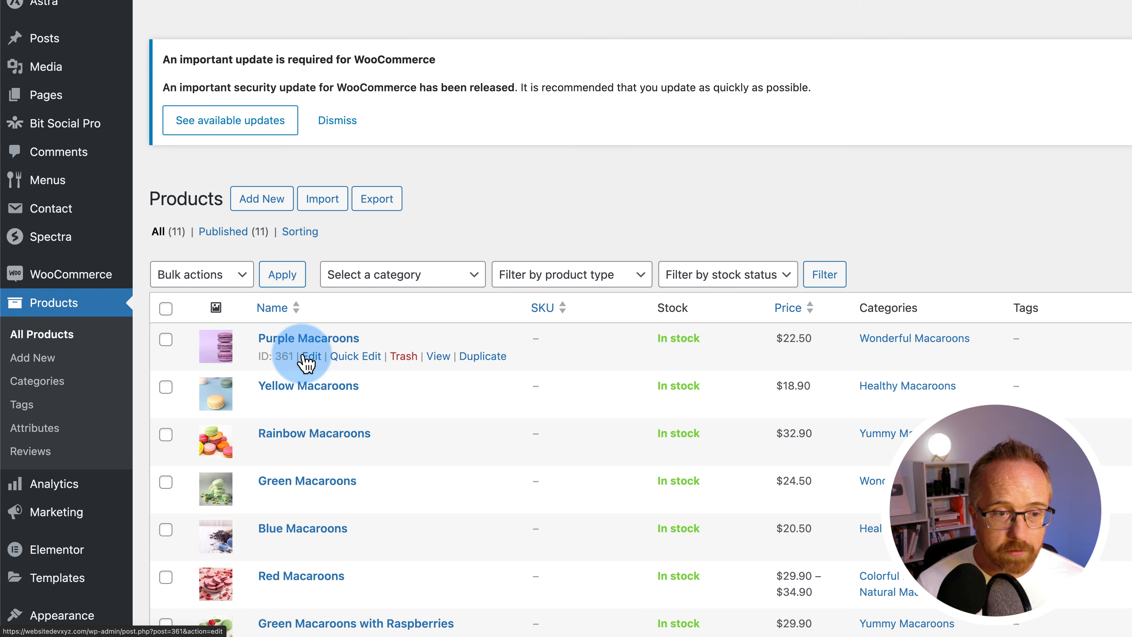
{"action": "left_click", "coordinate": [343, 357]}
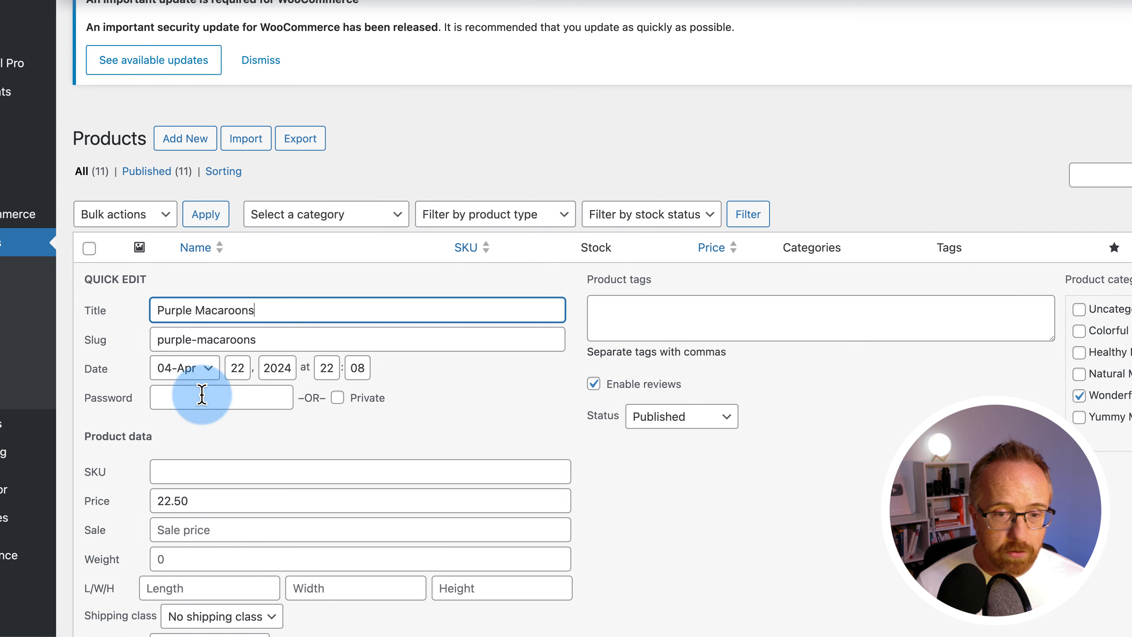
{"action": "left_click", "coordinate": [542, 431]}
{"action": "left_click", "coordinate": [519, 453]}
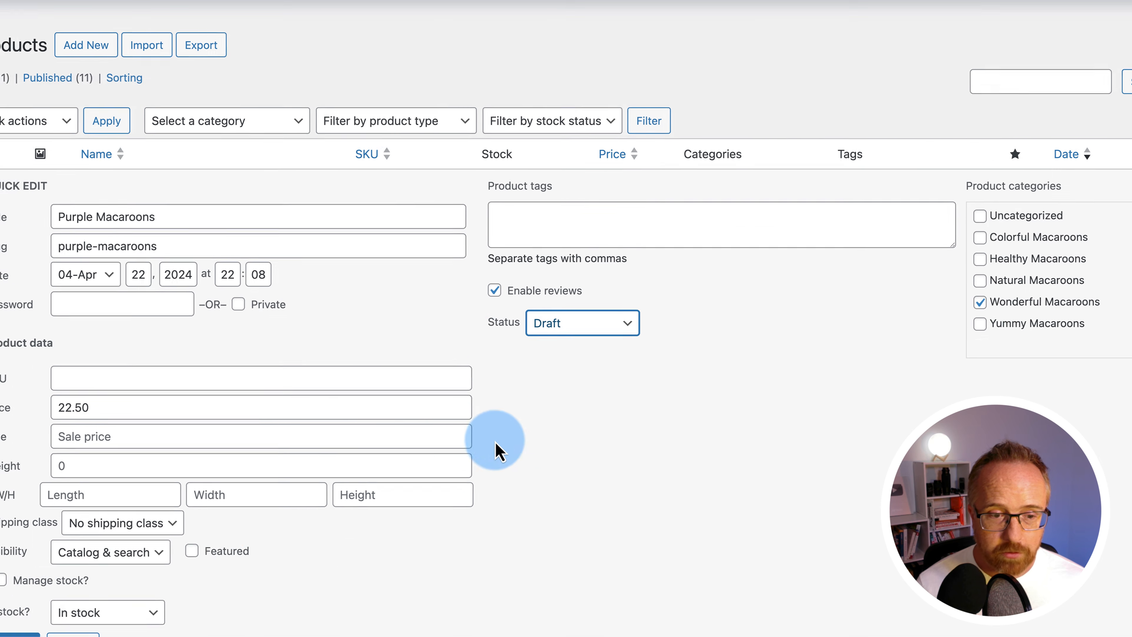
{"action": "left_click", "coordinate": [162, 560]}
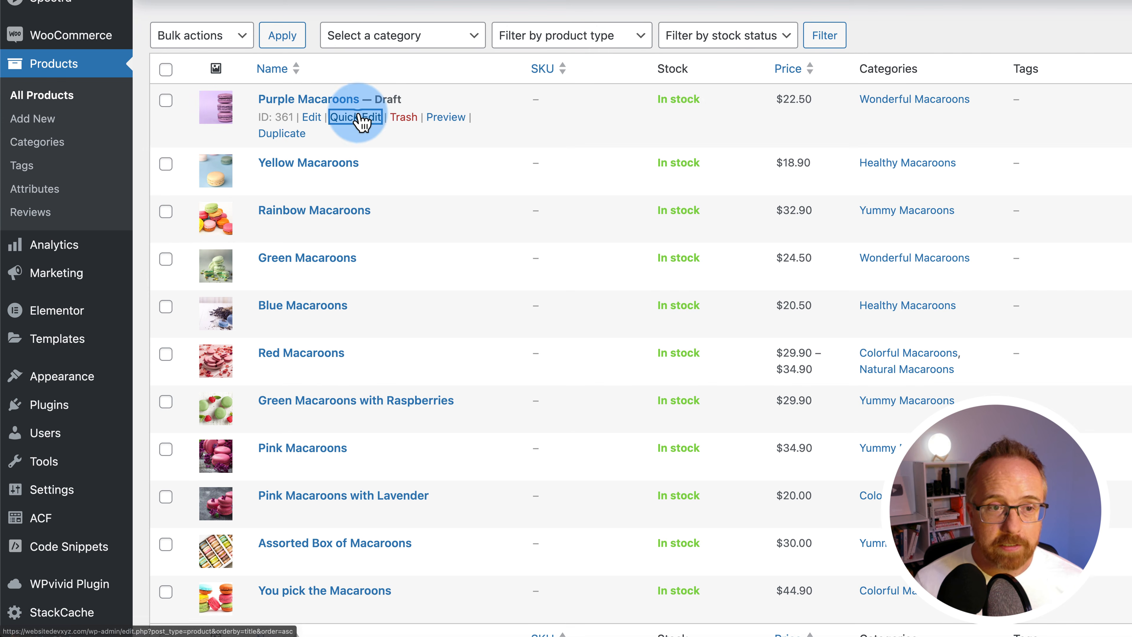
{"action": "left_click", "coordinate": [361, 120]}
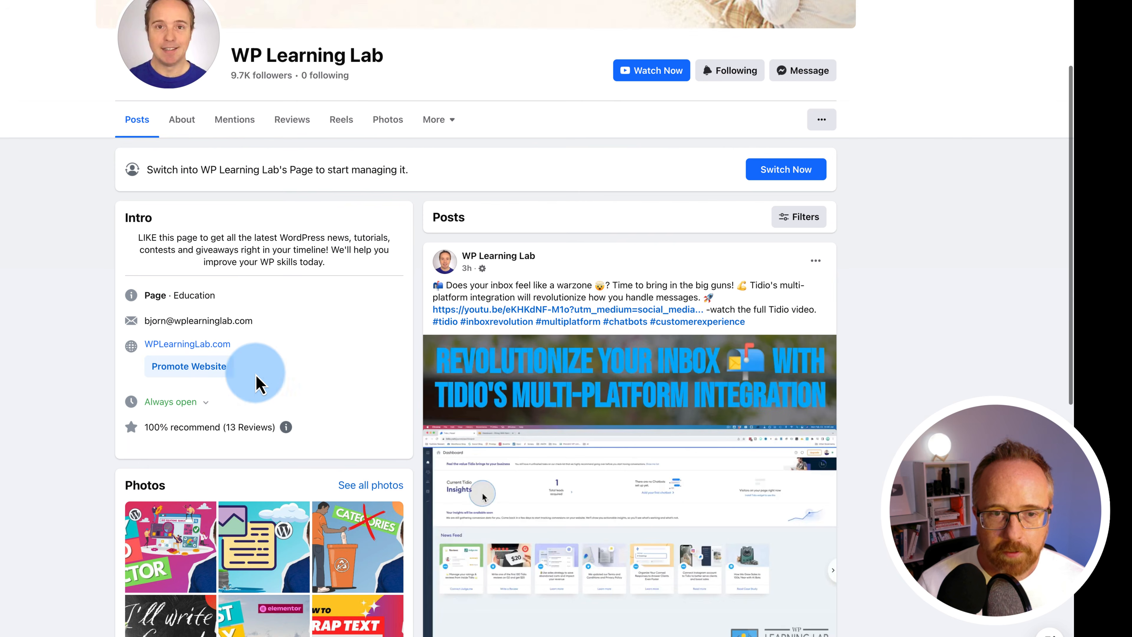
- Check the existing posts on the WP Learning Lab Facebook page and the WPLearninglab LinkedIn page, dismissing LinkedIn's welcome banner
{"action": "scroll", "coordinate": [437, 91], "scroll_direction": "up", "scroll_amount": 3}
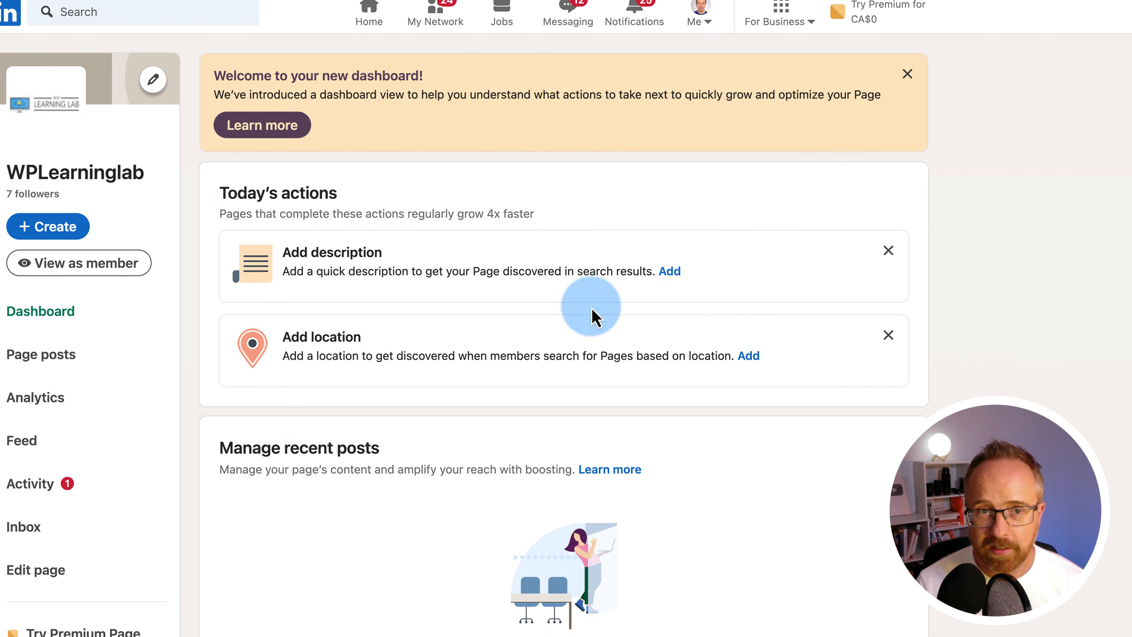
{"action": "left_click", "coordinate": [934, 85]}
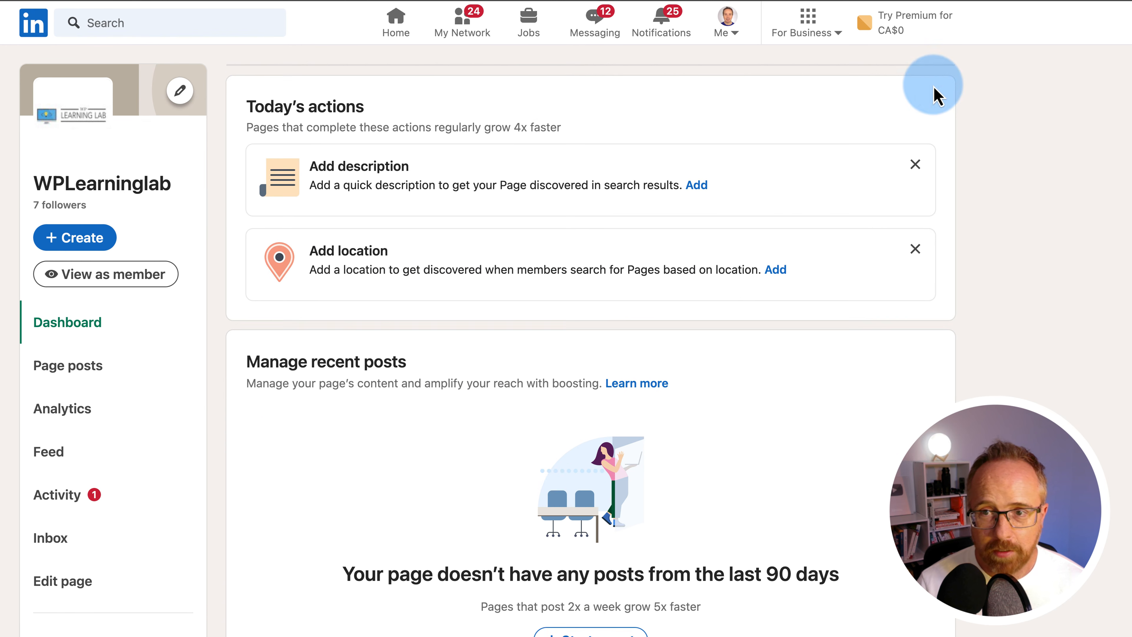
{"action": "scroll", "coordinate": [606, 542], "scroll_direction": "down", "scroll_amount": 3}
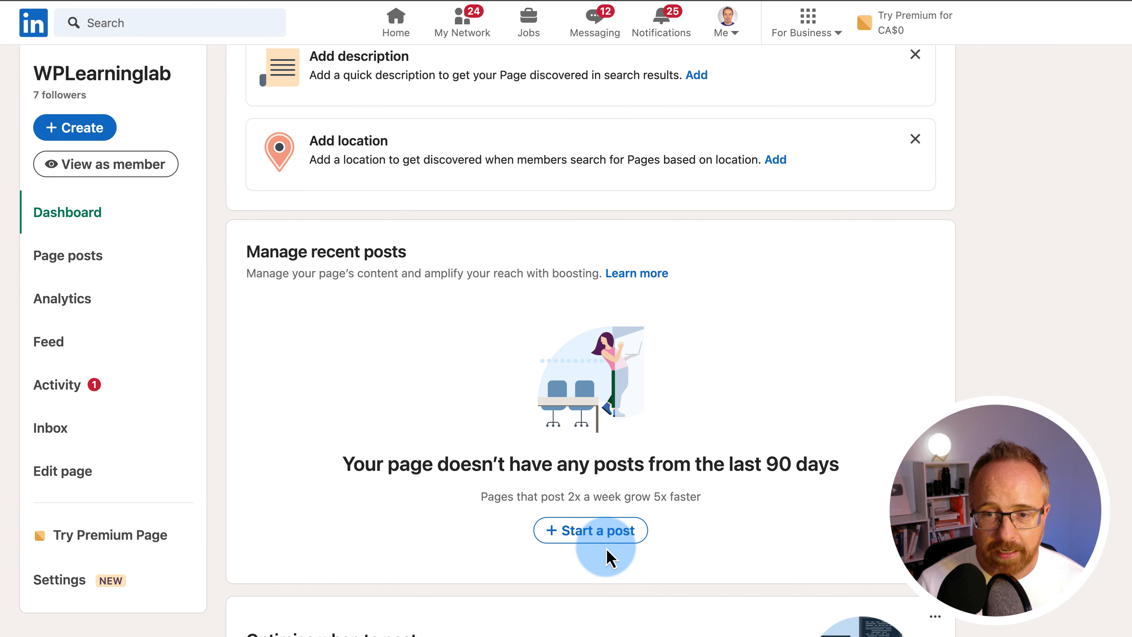
{"action": "left_click_drag", "start_coordinate": [225, 259], "coordinate": [762, 500]}
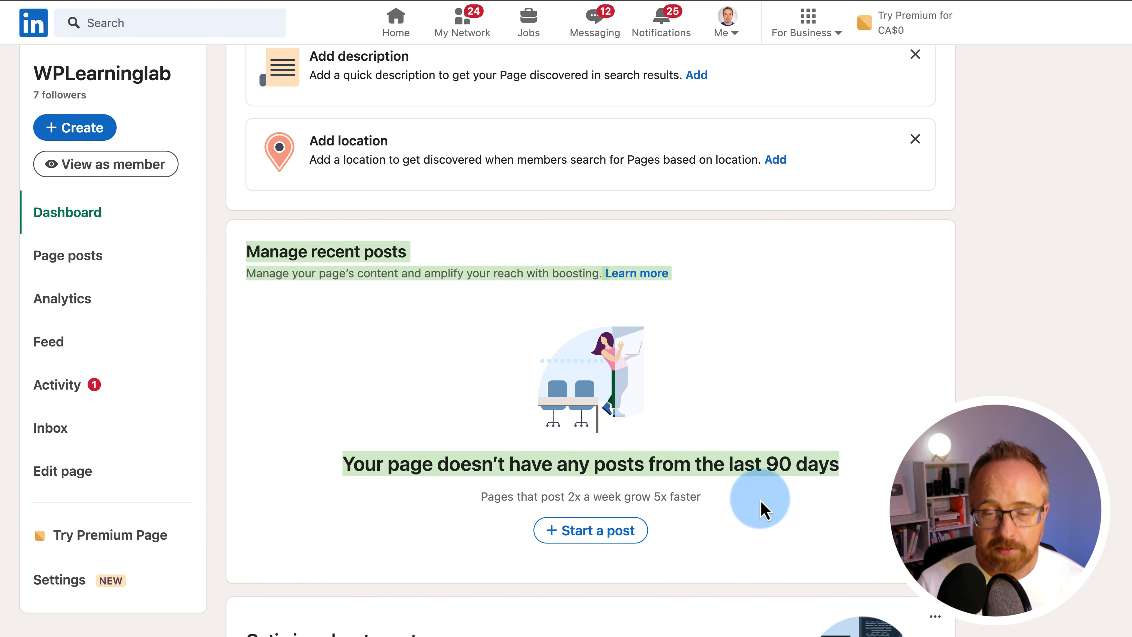
{"action": "left_click", "coordinate": [783, 555]}
{"action": "scroll", "coordinate": [778, 542], "scroll_direction": "up", "scroll_amount": 3}
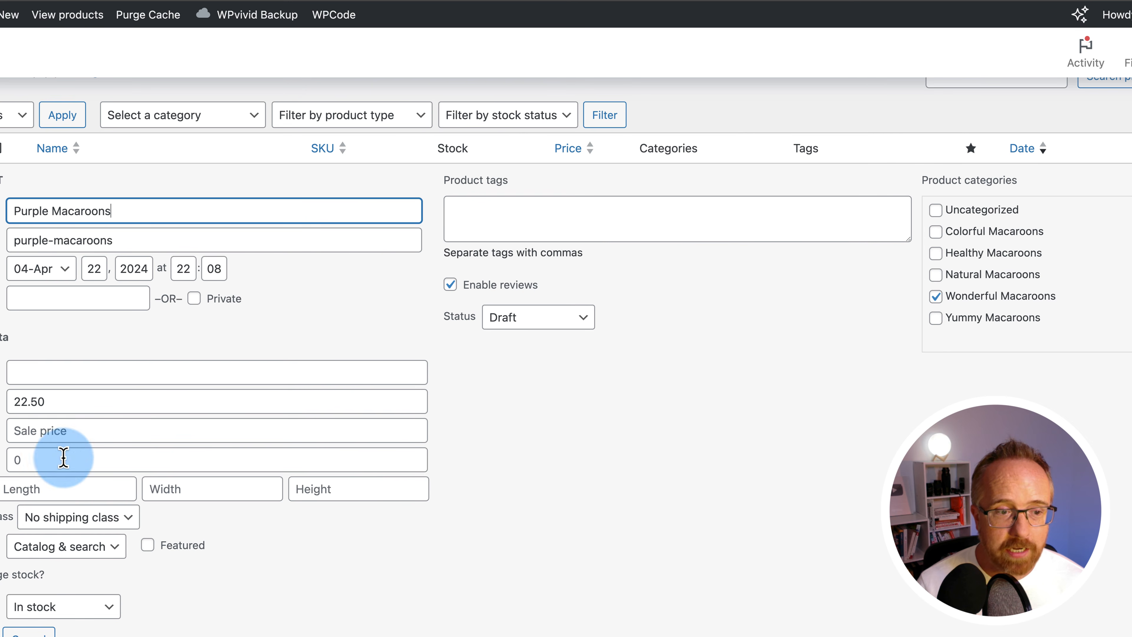
- Update the Purple Macaroons product with the status Published, and open the Bit Social Pro logs
{"action": "left_click", "coordinate": [533, 324]}
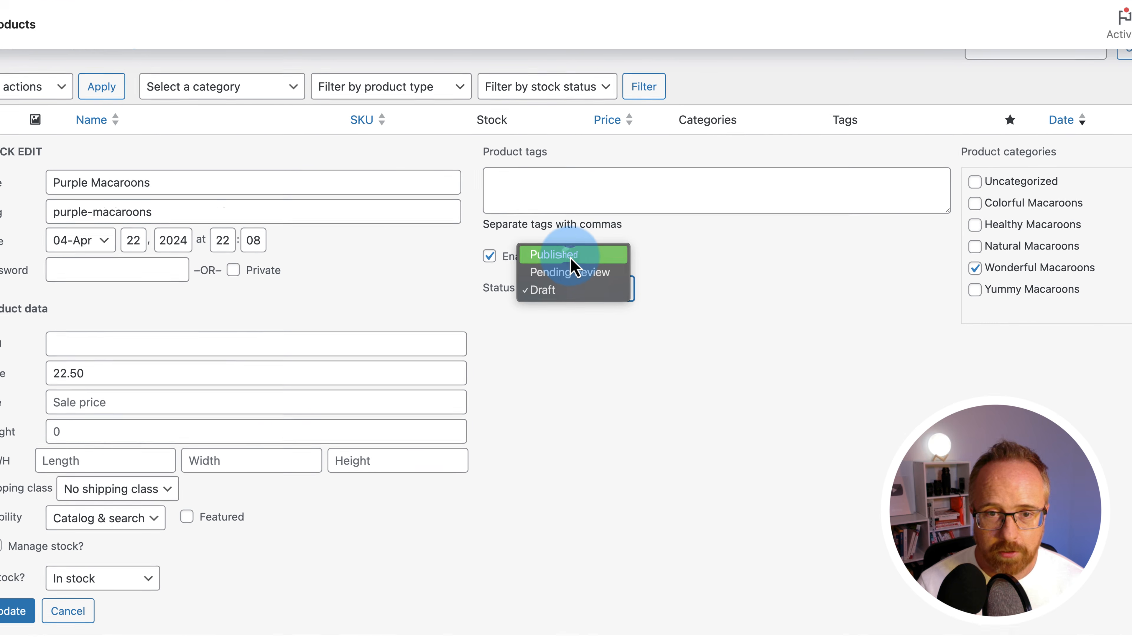
{"action": "left_click", "coordinate": [526, 281]}
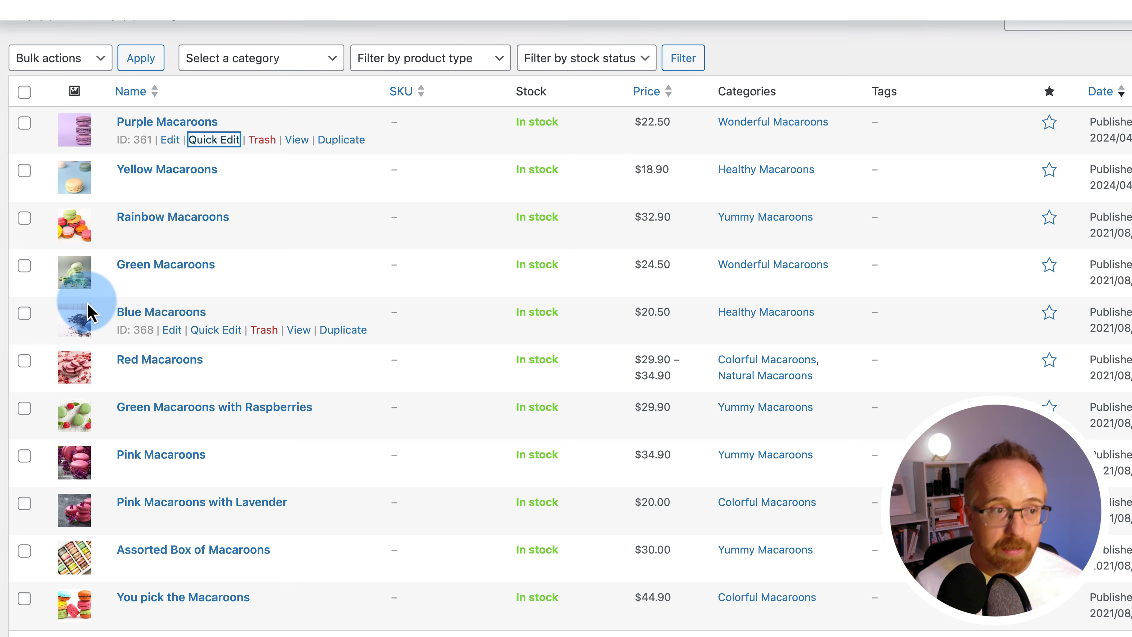
{"action": "scroll", "coordinate": [566, 328], "scroll_direction": "up", "scroll_amount": 3}
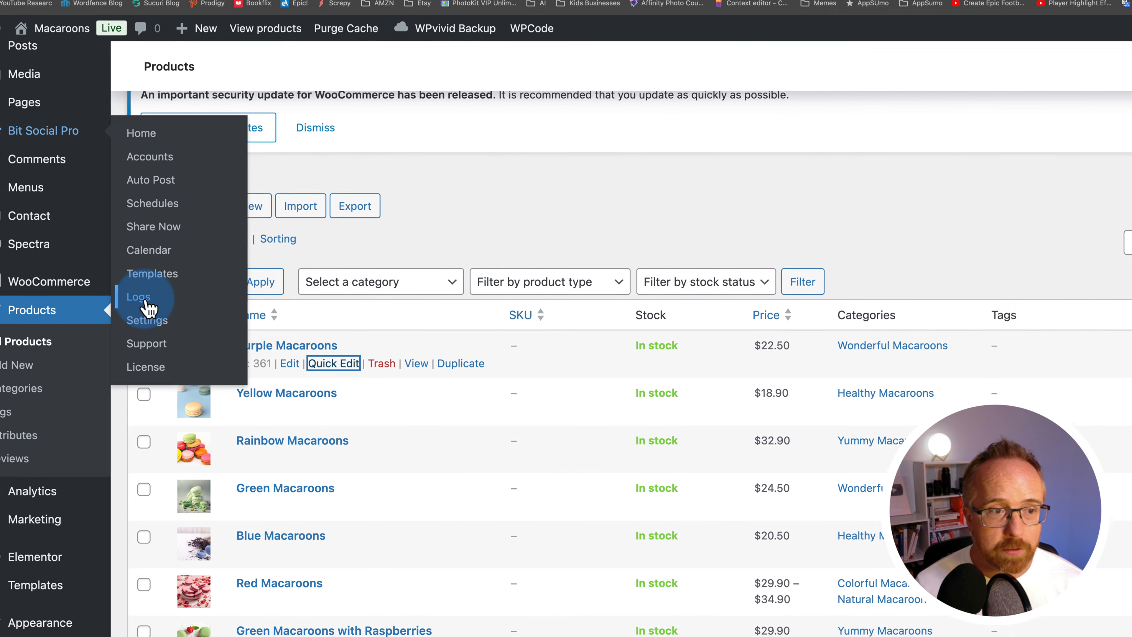
{"action": "left_click", "coordinate": [24, 228]}
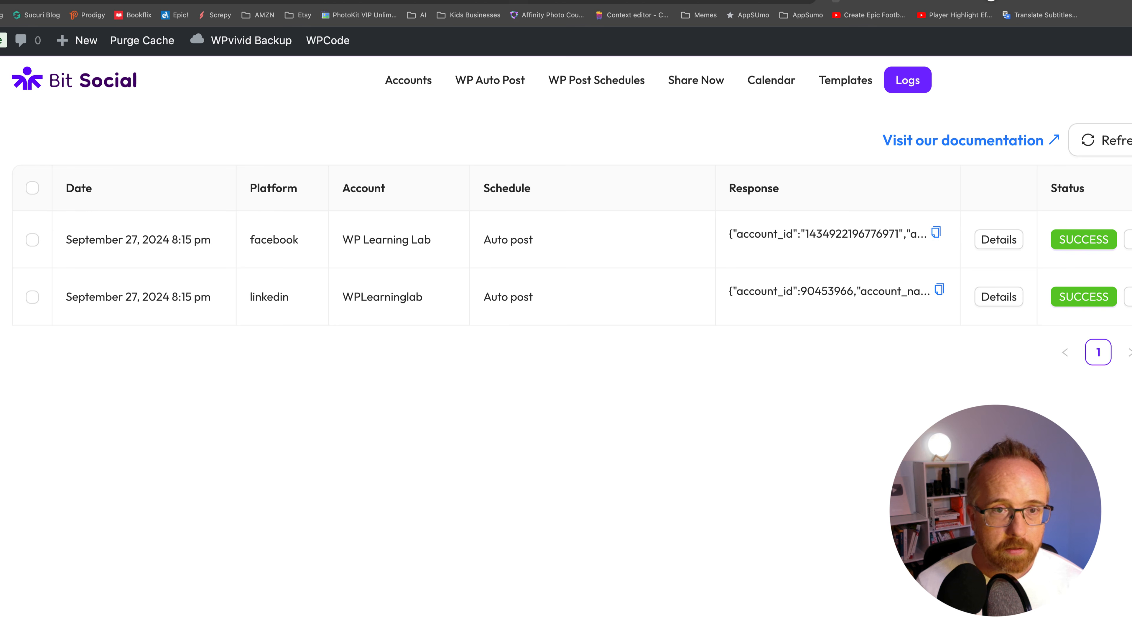
- Reload the WP Learning Lab Facebook page and examine the expanded macaroons post's product name, price, description and image
{"action": "left_click", "coordinate": [508, 1]}
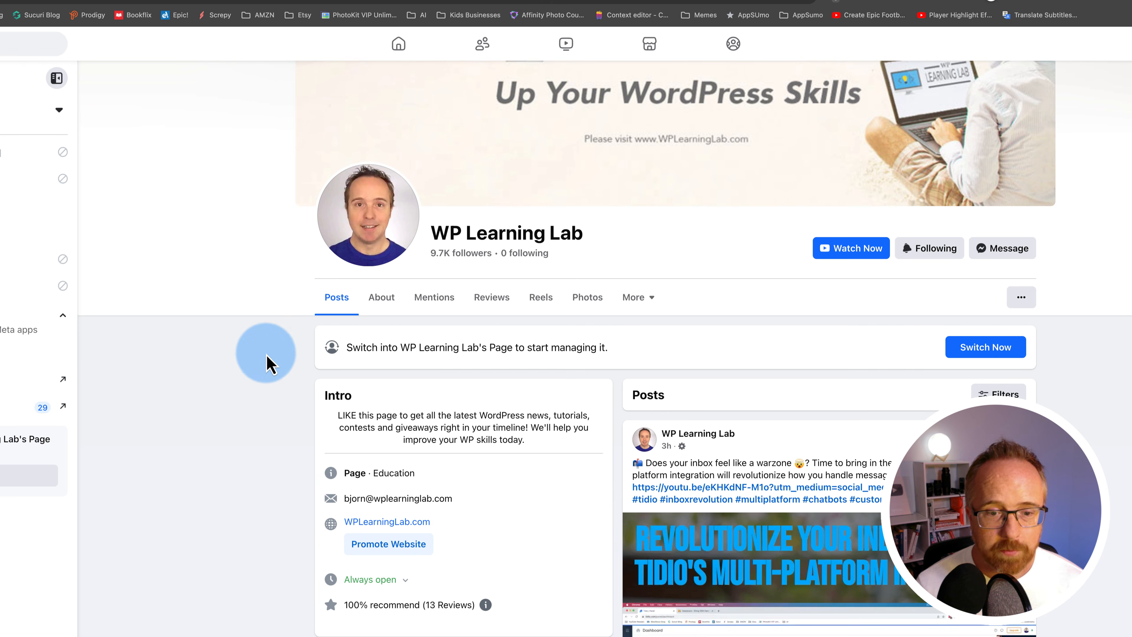
{"action": "left_click", "coordinate": [333, 348]}
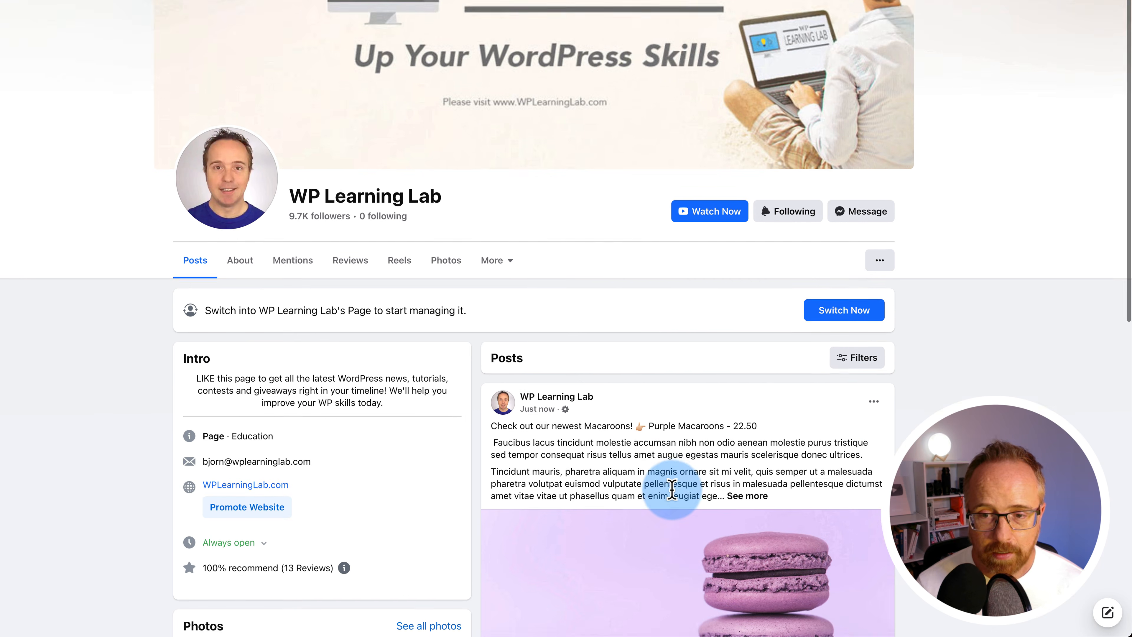
{"action": "scroll", "coordinate": [672, 492], "scroll_direction": "down", "scroll_amount": 2}
{"action": "scroll", "coordinate": [671, 492], "scroll_direction": "down", "scroll_amount": 3}
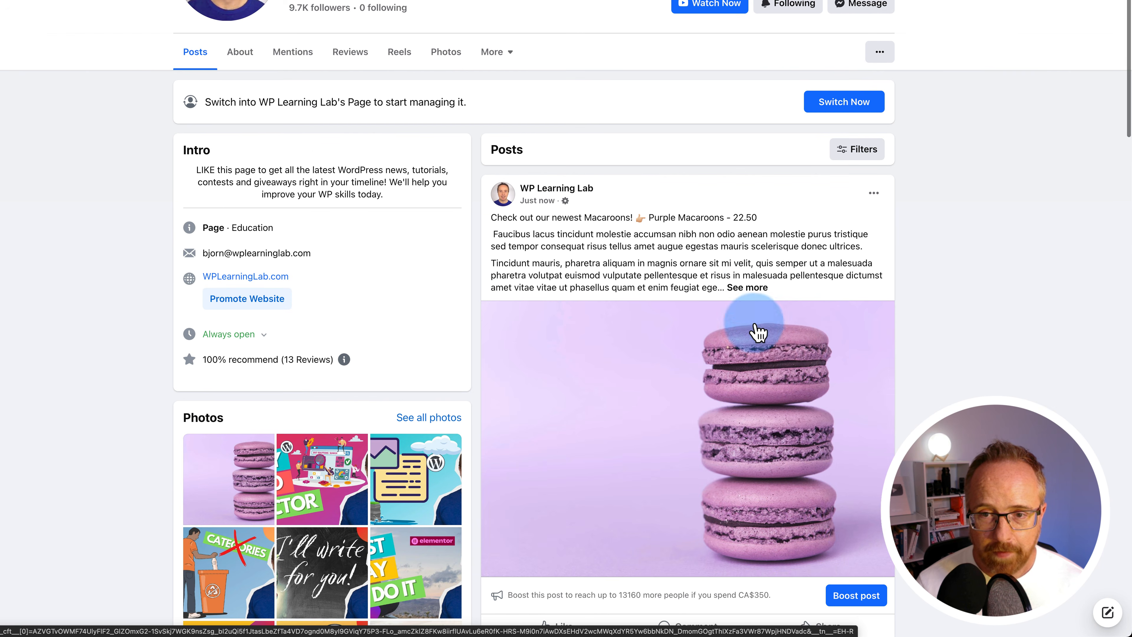
{"action": "left_click", "coordinate": [748, 290]}
{"action": "left_click_drag", "start_coordinate": [484, 217], "coordinate": [645, 214]}
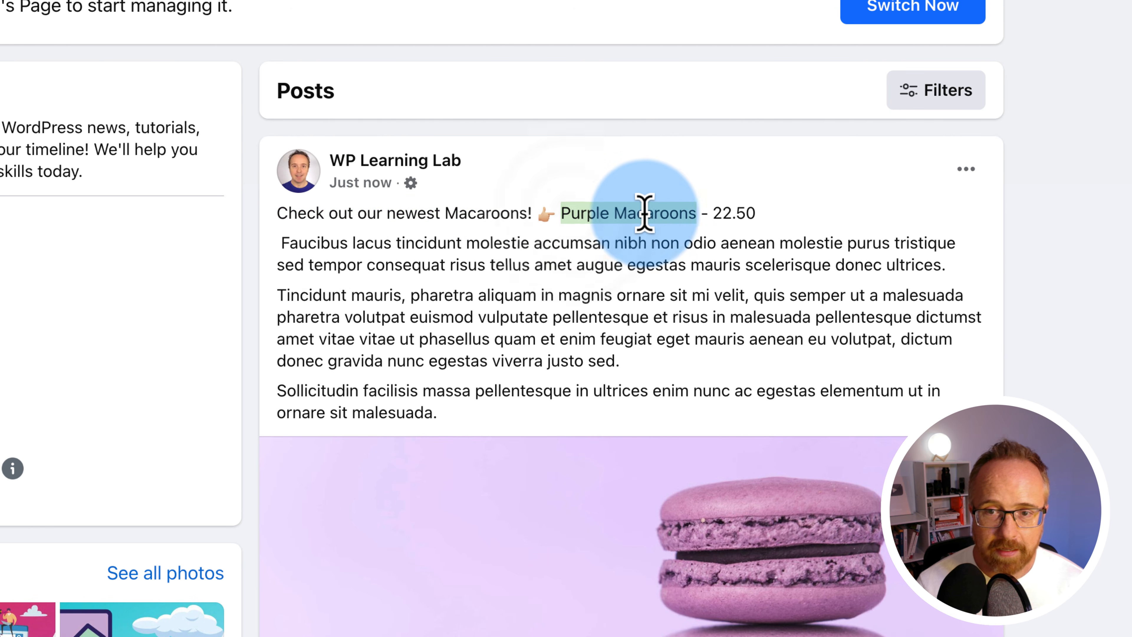
{"action": "left_click_drag", "start_coordinate": [714, 214], "coordinate": [760, 214]}
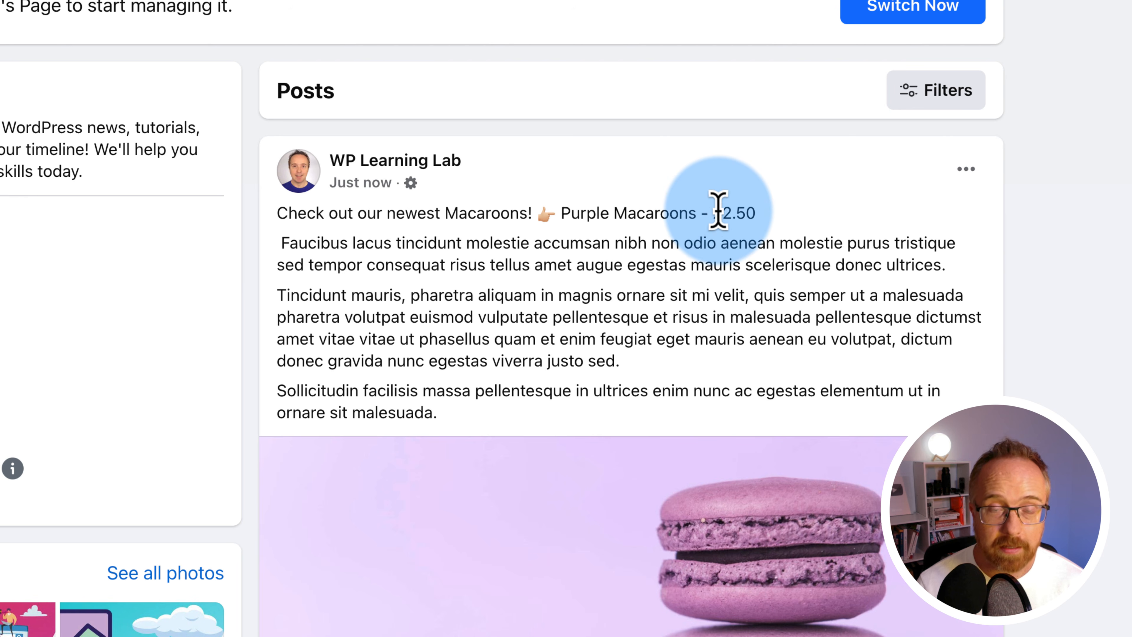
{"action": "left_click_drag", "start_coordinate": [278, 243], "coordinate": [844, 533]}
{"action": "scroll", "coordinate": [847, 536], "scroll_direction": "down", "scroll_amount": 4}
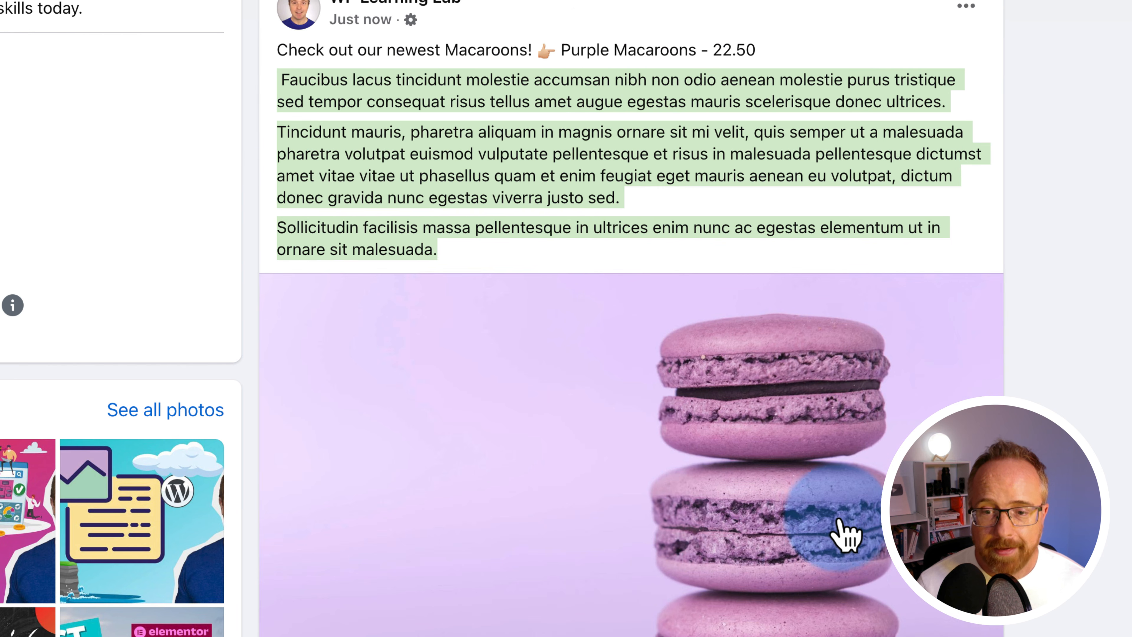
{"action": "scroll", "coordinate": [716, 480], "scroll_direction": "up", "scroll_amount": 1}
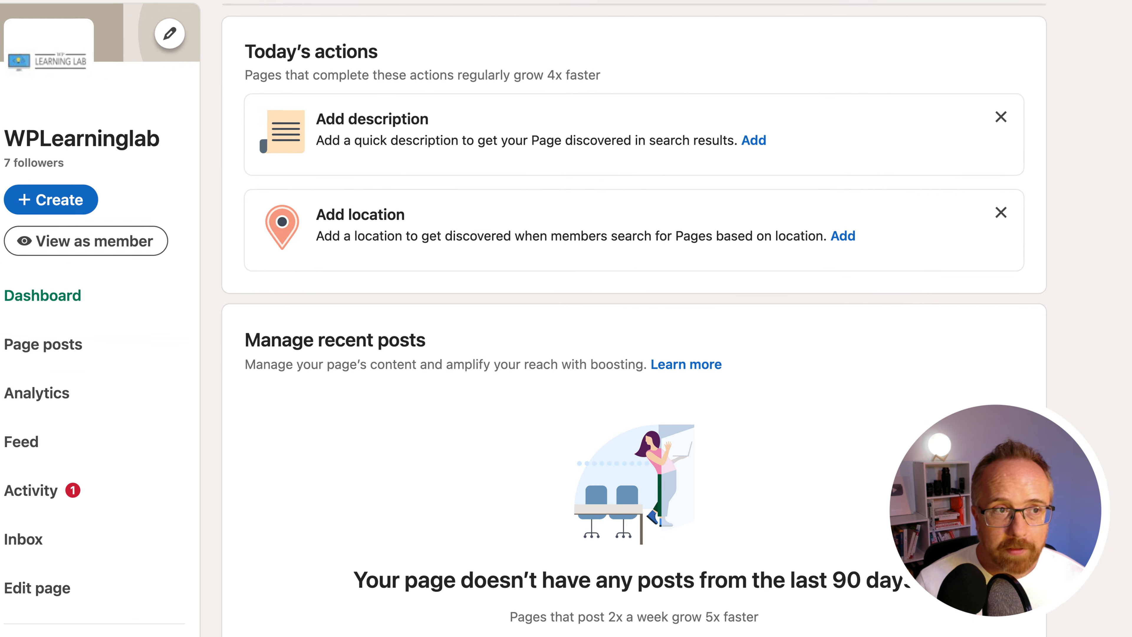
- Reload the WPLearninglab LinkedIn page dashboard and open the newly shared Purple Macaroons post to examine its full text and image
{"action": "left_click", "coordinate": [950, 329]}
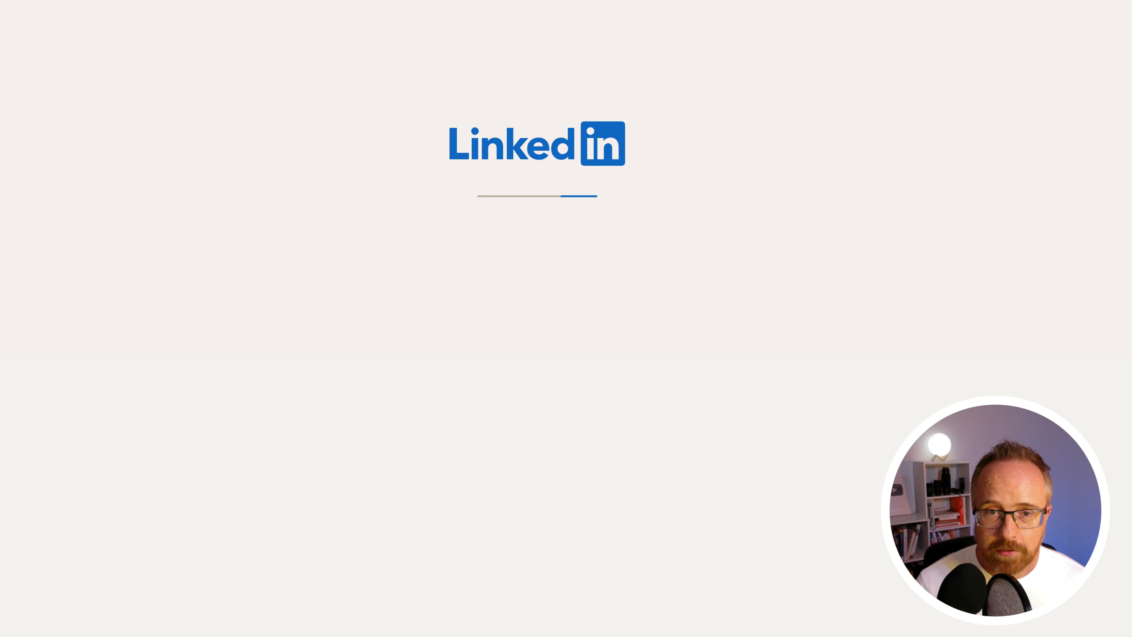
{"action": "scroll", "coordinate": [1023, 389], "scroll_direction": "down", "scroll_amount": 10}
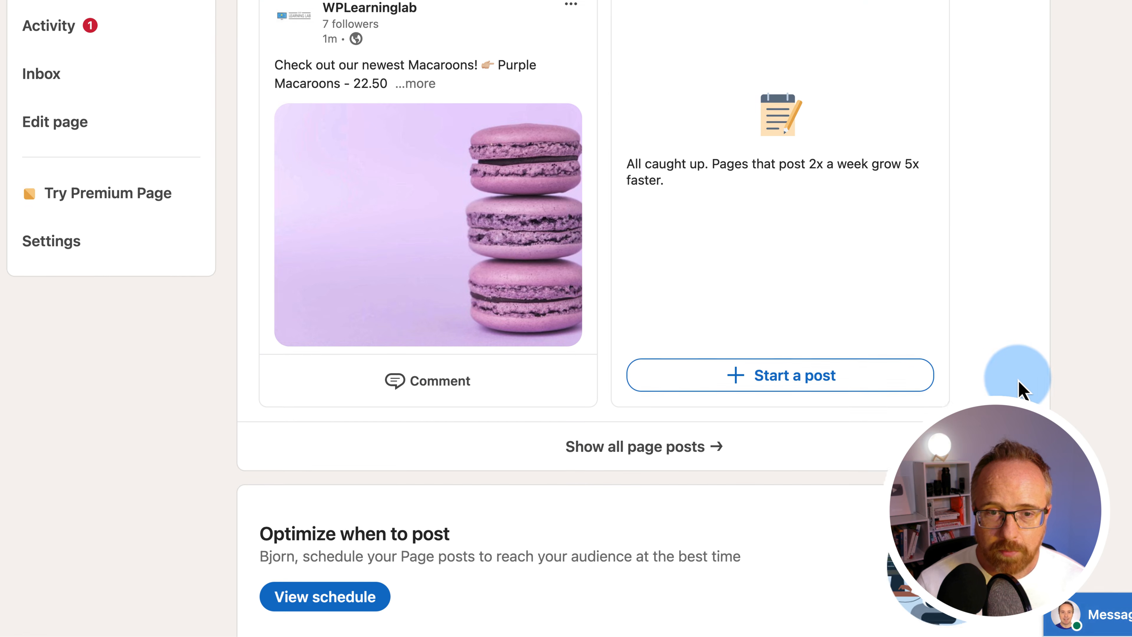
{"action": "left_click", "coordinate": [313, 144]}
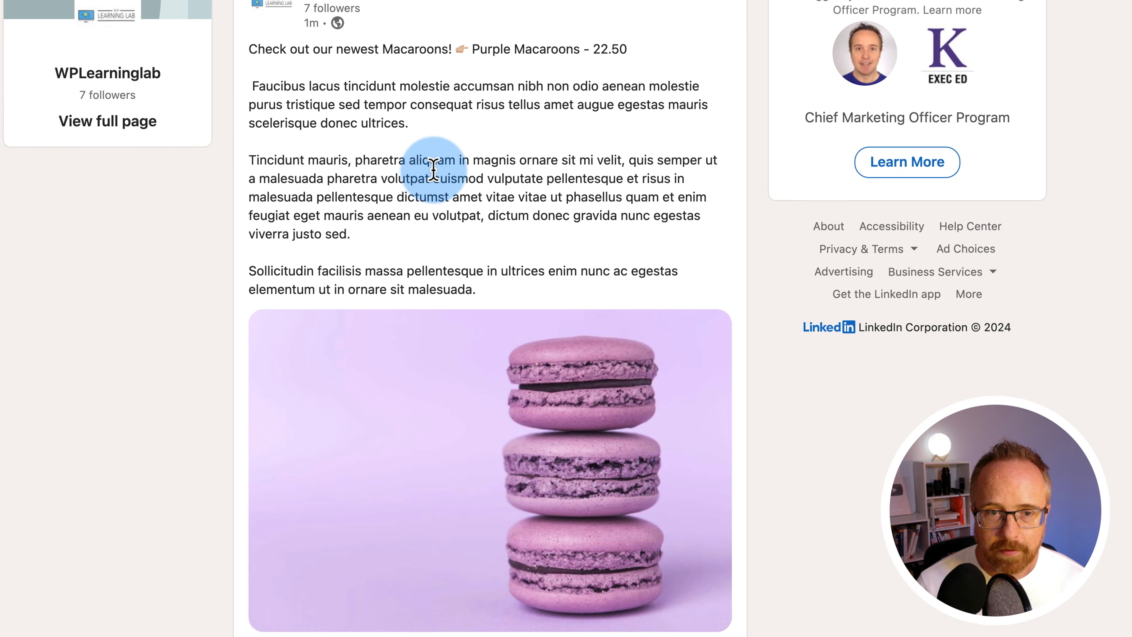
- Examine the rest of the Purple Macaroons post on LinkedIn and compare it with the post on the WP Learning Lab Facebook page
{"action": "scroll", "coordinate": [513, 401], "scroll_direction": "down", "scroll_amount": 3}
{"action": "left_click", "coordinate": [374, 580]}
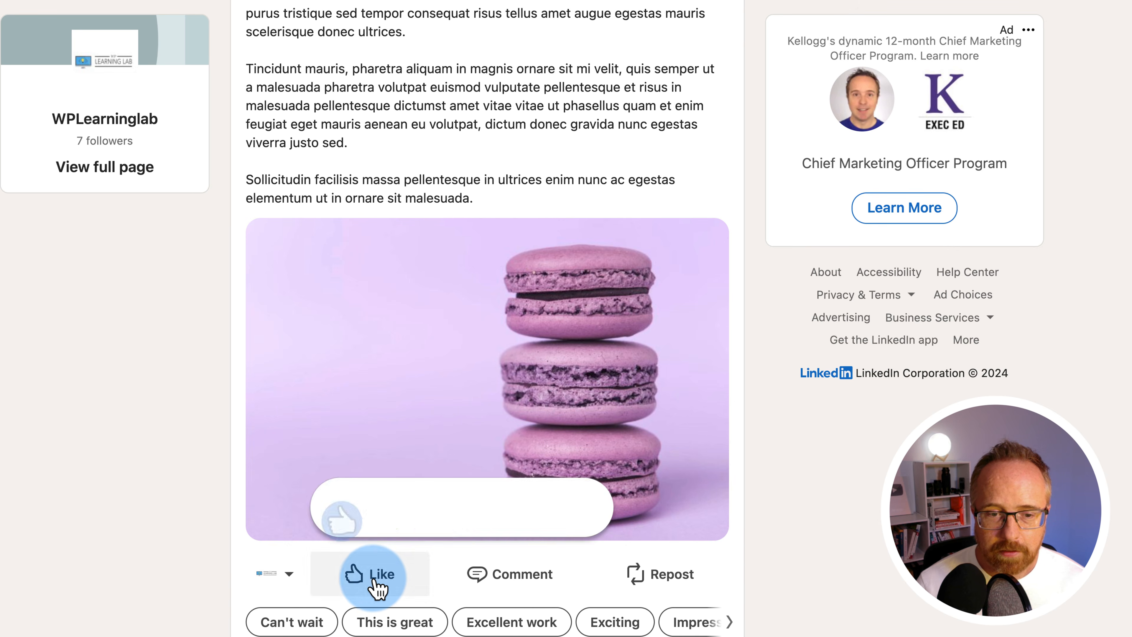
{"action": "scroll", "coordinate": [267, 611], "scroll_direction": "down", "scroll_amount": 3}
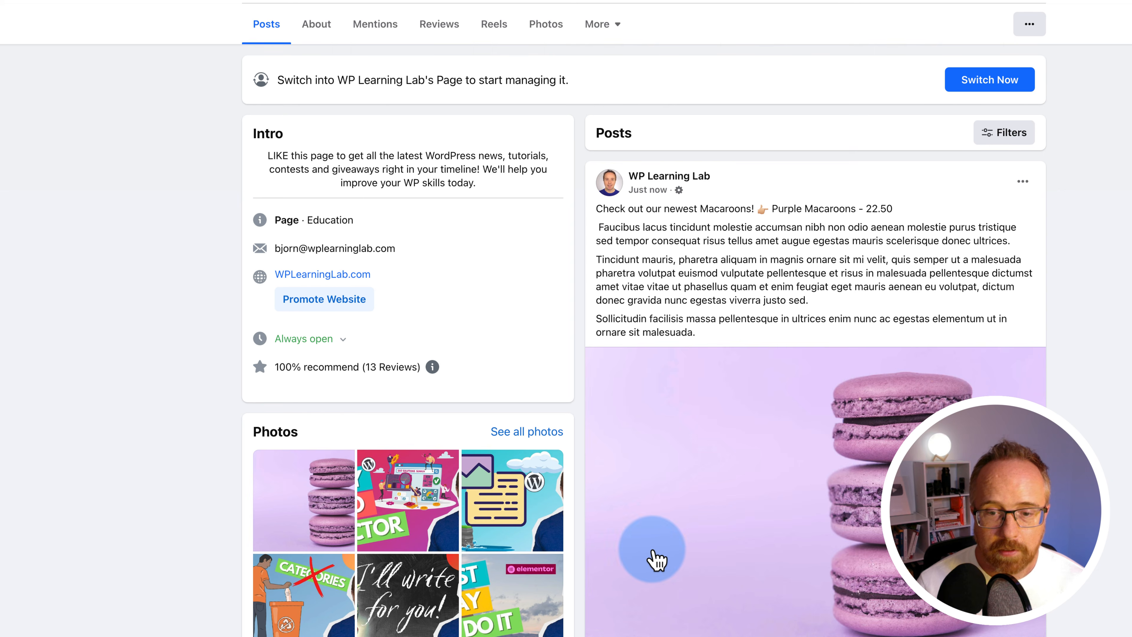
{"action": "scroll", "coordinate": [655, 560], "scroll_direction": "down", "scroll_amount": 2}
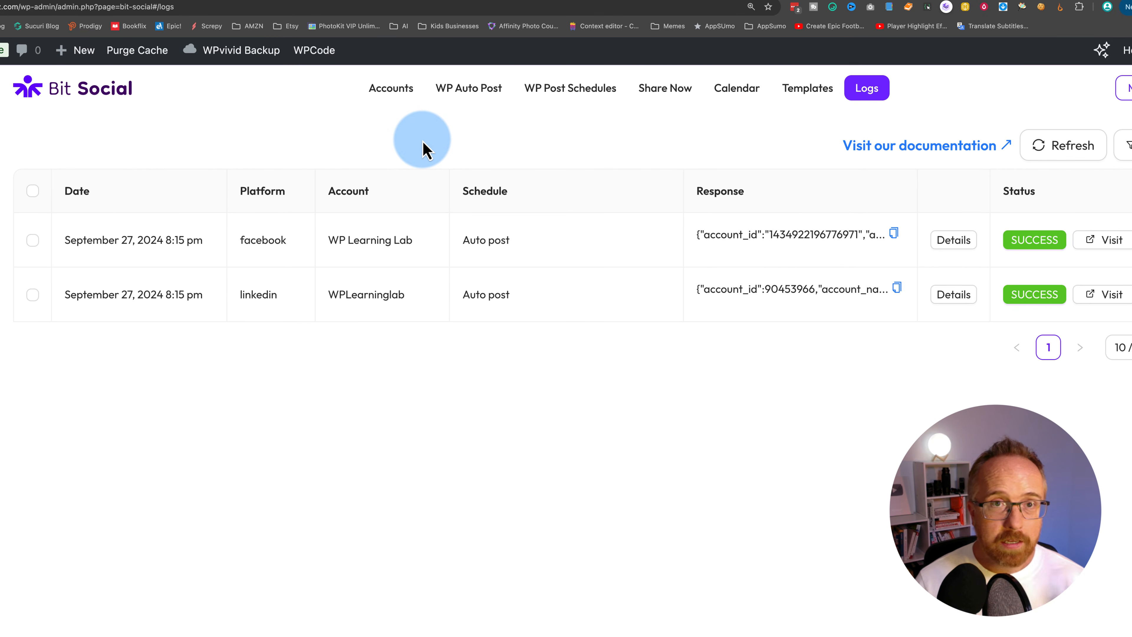
- Switch to Bit Social in WordPress and start a new WP post schedule named "Macroons!"
{"action": "left_click", "coordinate": [459, 90]}
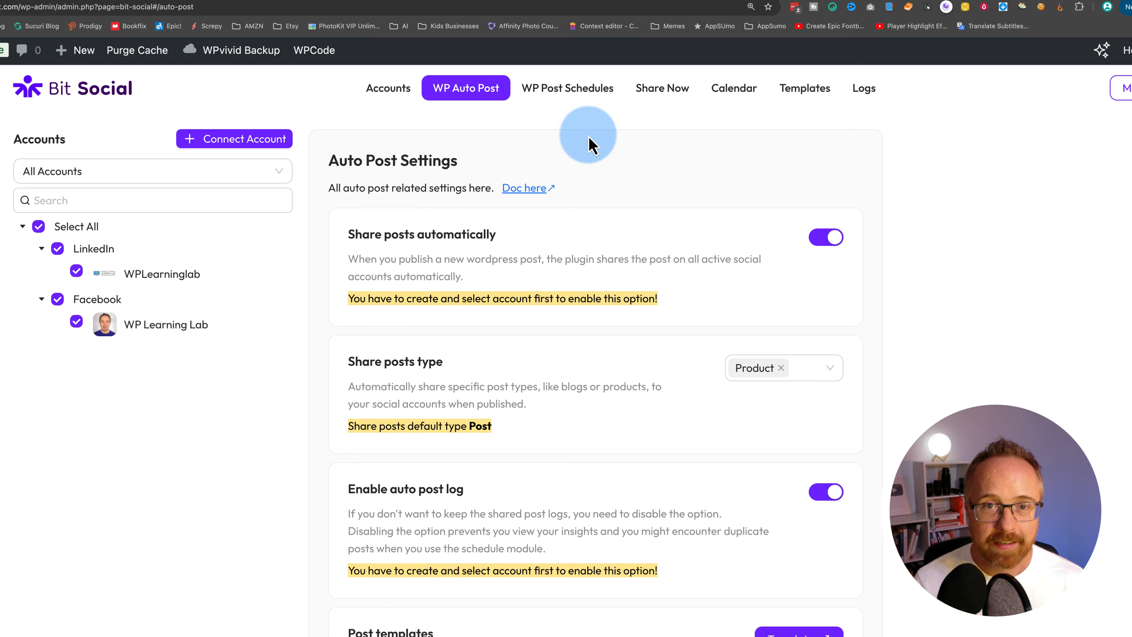
{"action": "left_click", "coordinate": [570, 95]}
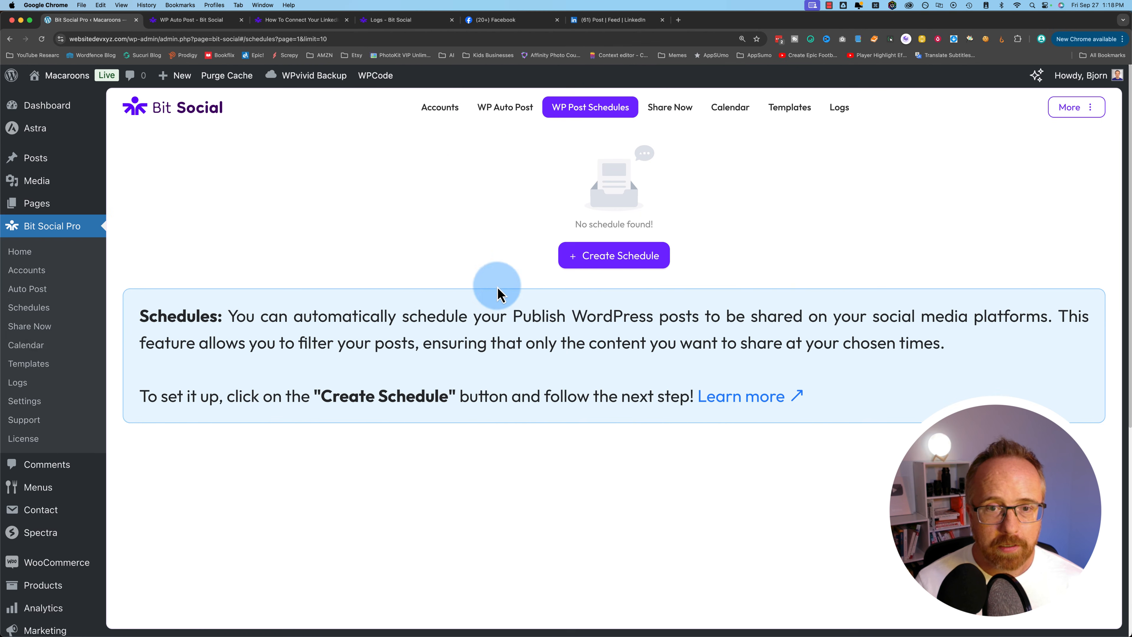
{"action": "left_click", "coordinate": [619, 257]}
{"action": "left_click", "coordinate": [434, 219]}
{"action": "type", "text": "Macroons!"}
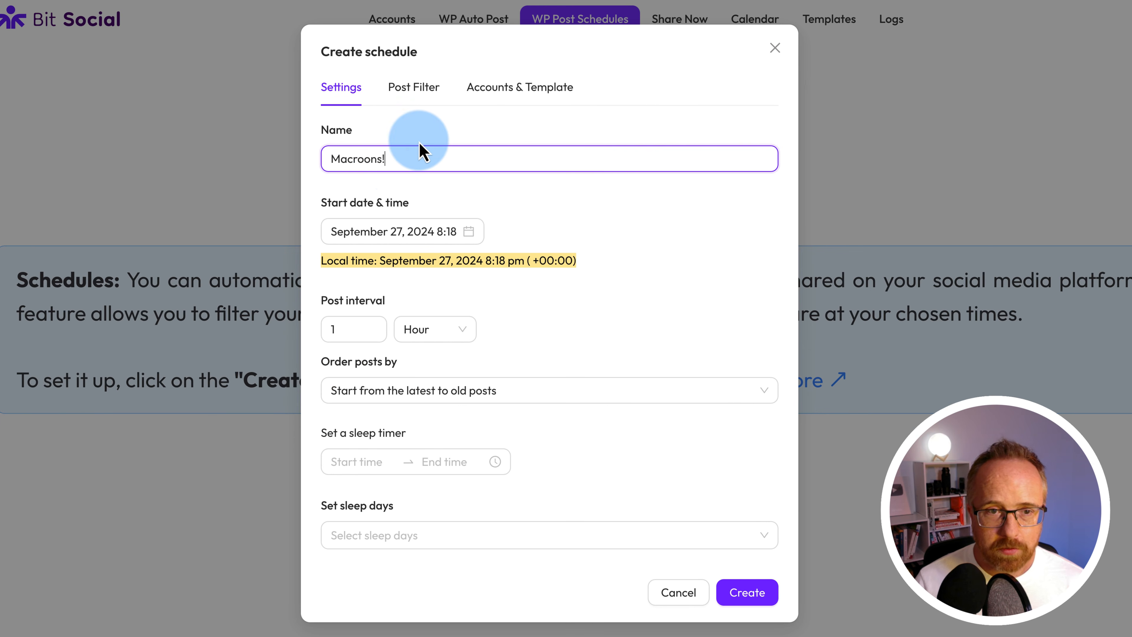
- Examine the schedule's start date and time choices and the units available for the post interval
{"action": "left_click", "coordinate": [348, 237]}
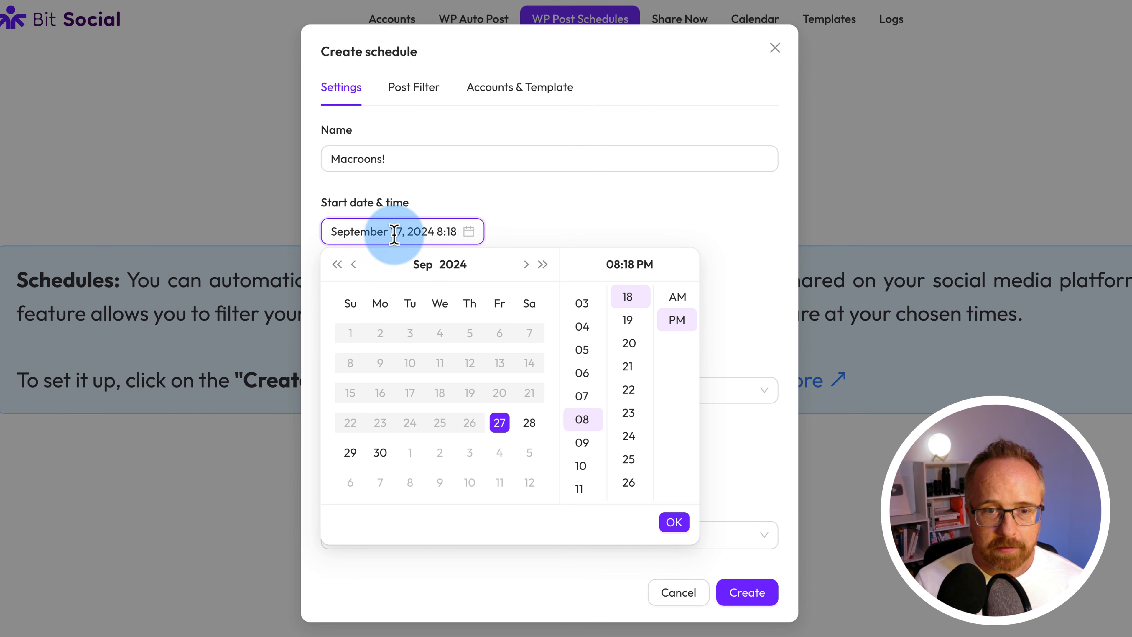
{"action": "left_click", "coordinate": [558, 230]}
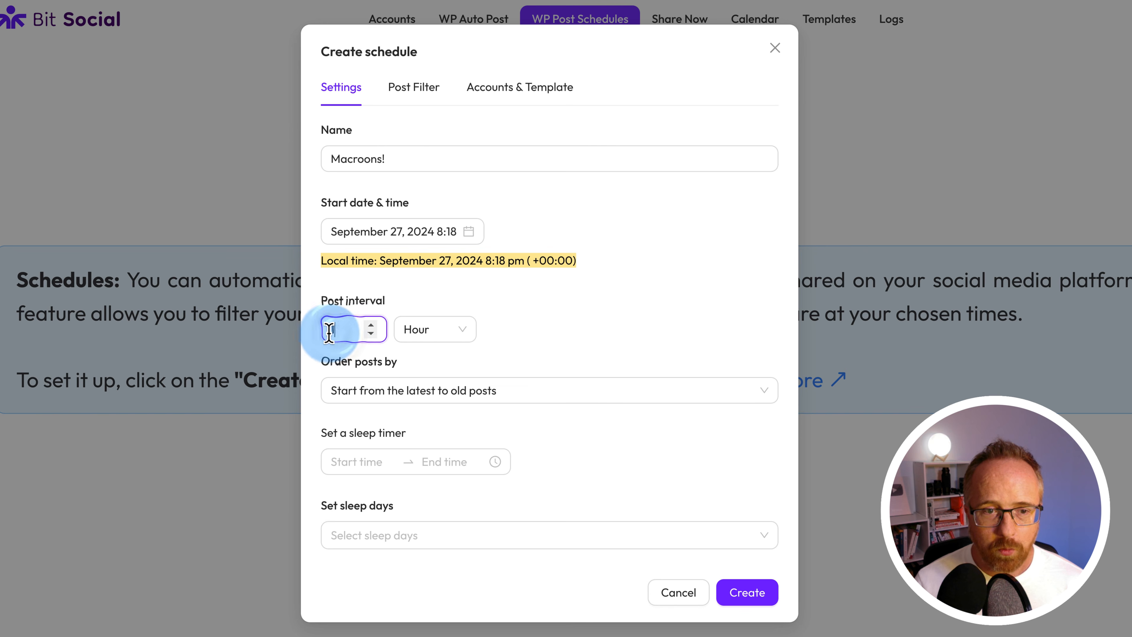
{"action": "left_click", "coordinate": [431, 338]}
{"action": "left_click", "coordinate": [333, 328]}
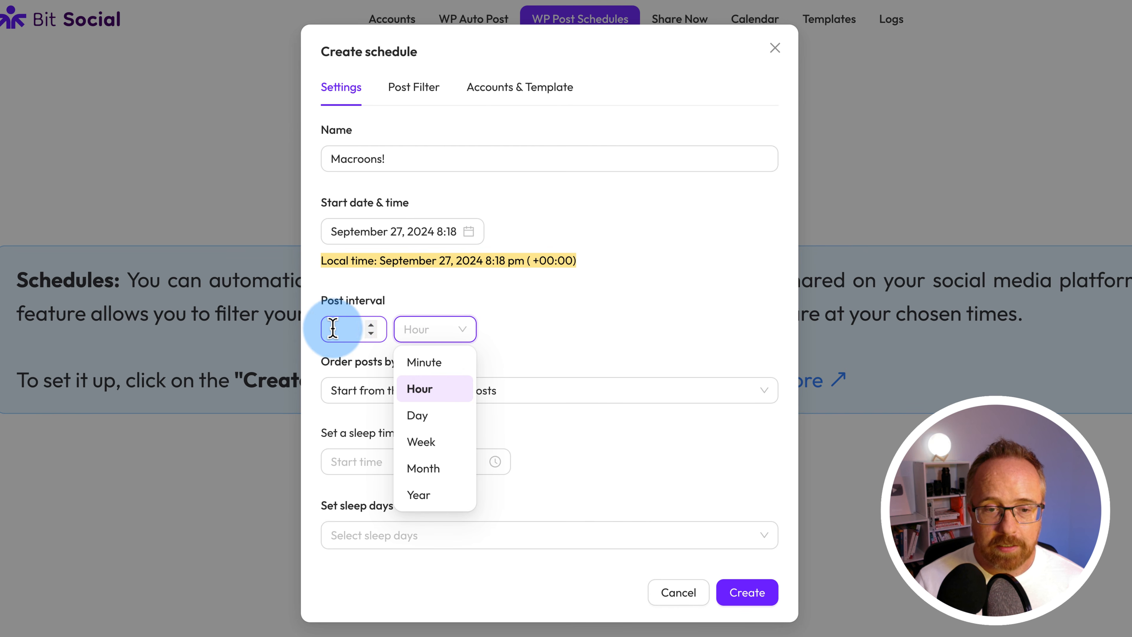
{"action": "left_click", "coordinate": [398, 341]}
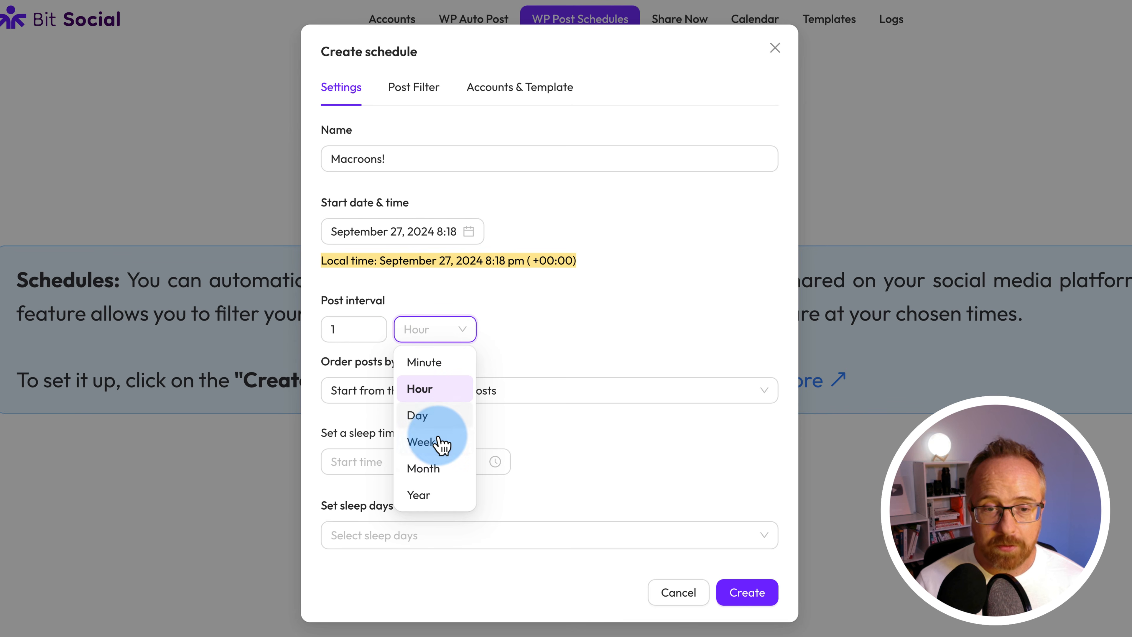
{"action": "left_click", "coordinate": [514, 368]}
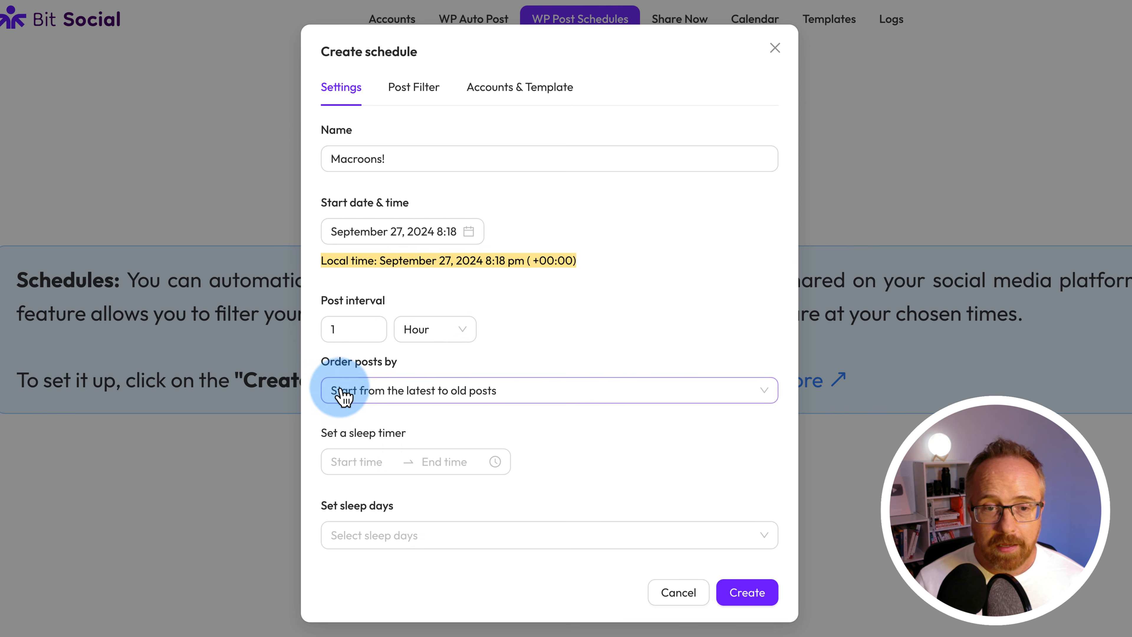
- Set the schedule's post order to Randomly and review the other ordering options
{"action": "left_click", "coordinate": [426, 392]}
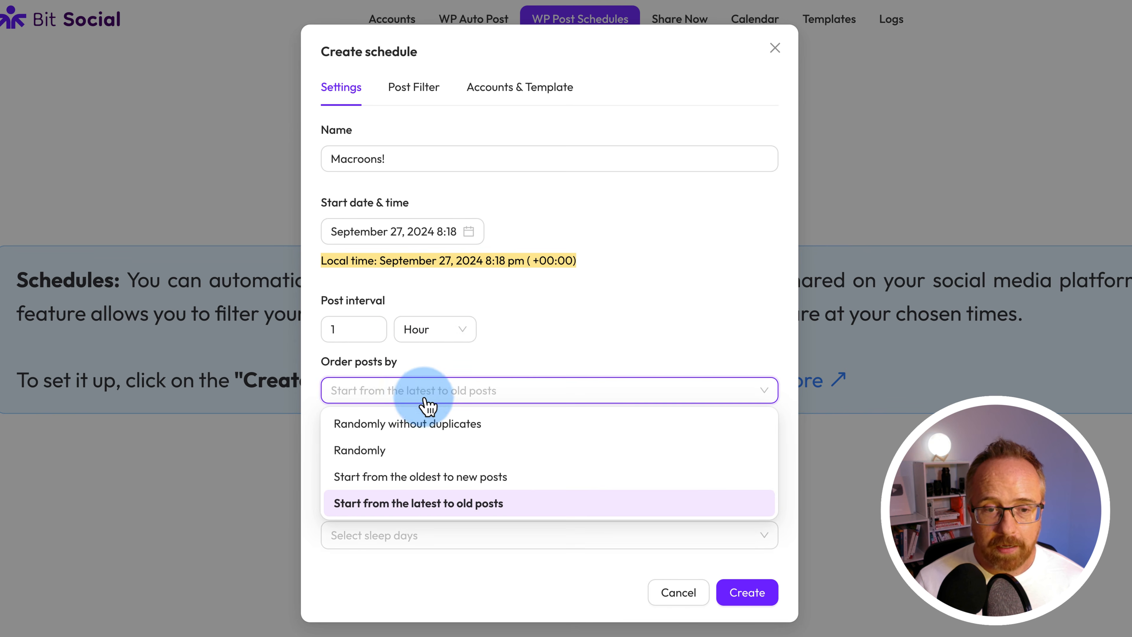
{"action": "left_click", "coordinate": [370, 451]}
{"action": "left_click", "coordinate": [392, 393]}
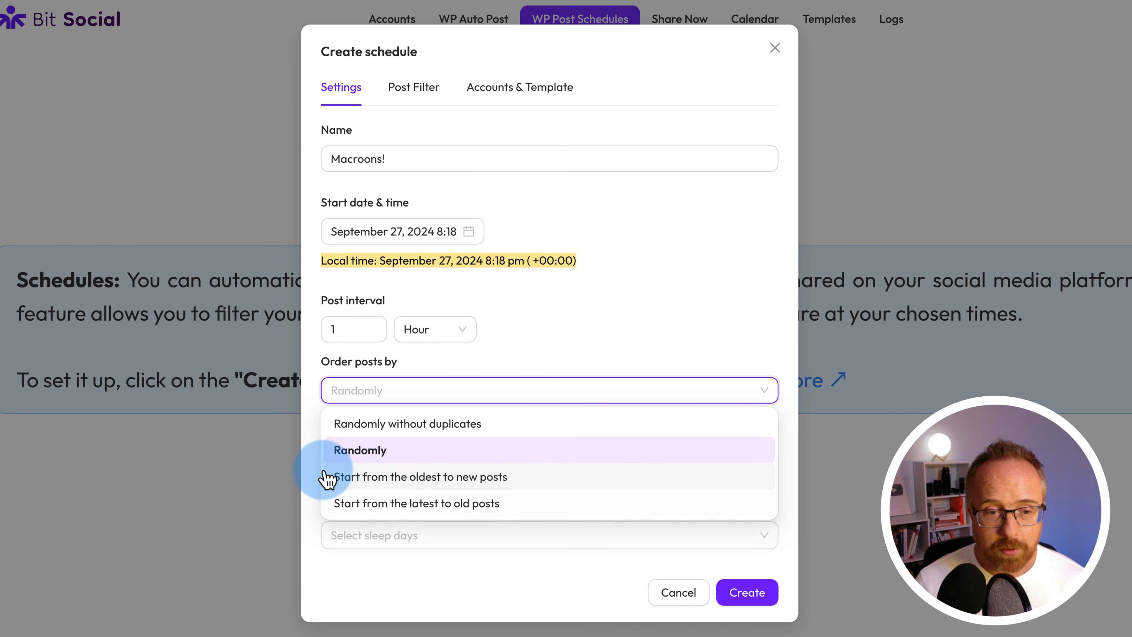
{"action": "left_click", "coordinate": [324, 460]}
{"action": "left_click", "coordinate": [384, 462]}
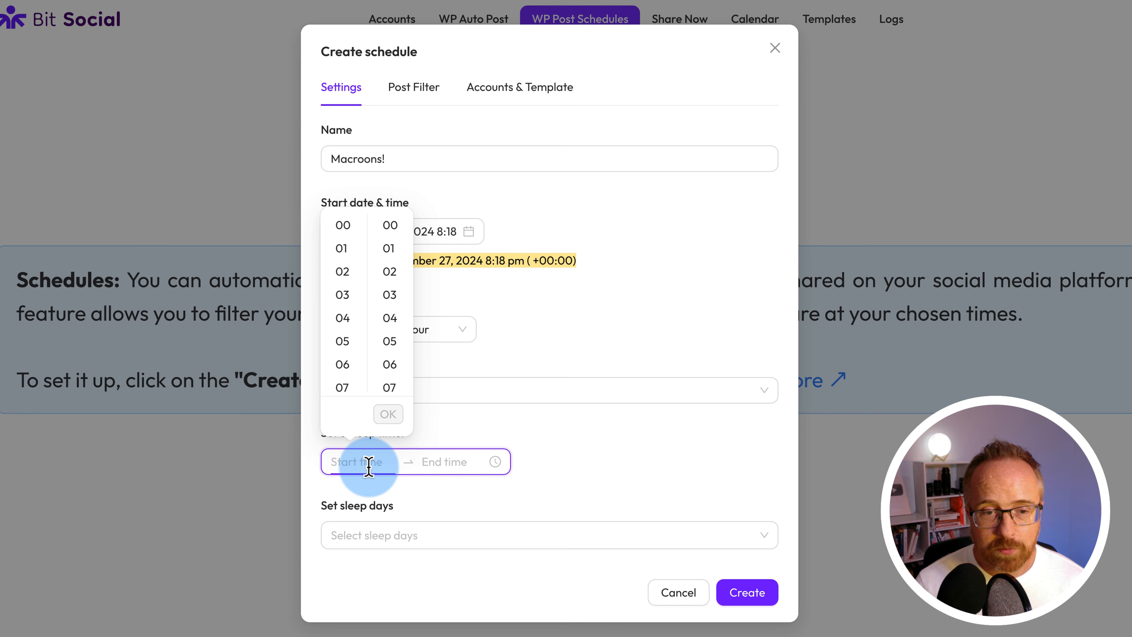
{"action": "left_click", "coordinate": [445, 433]}
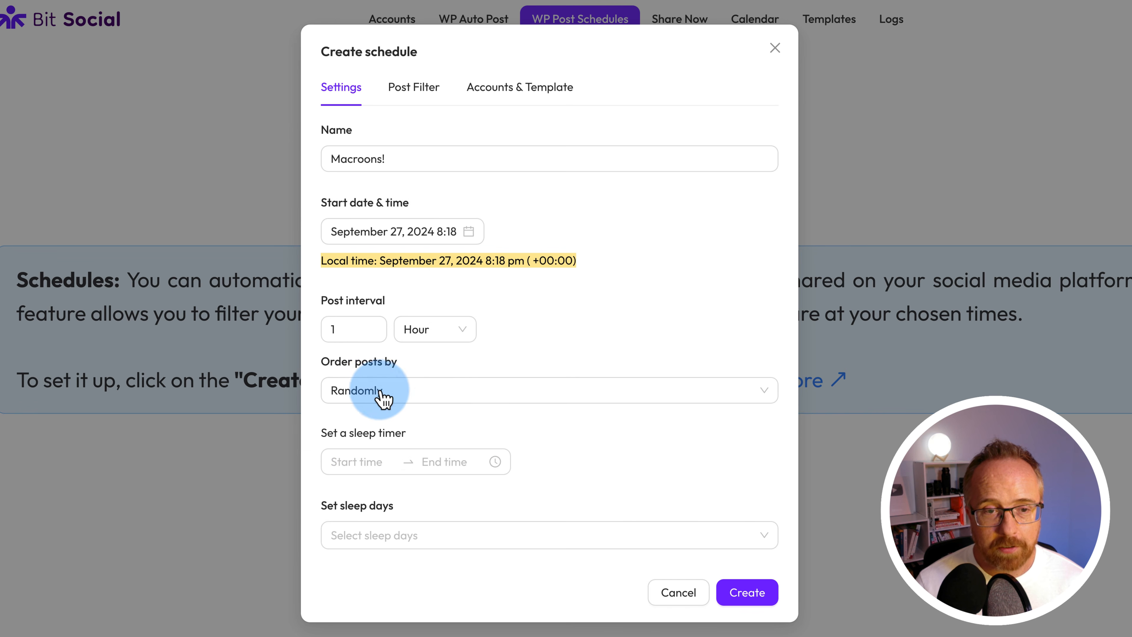
{"action": "left_click_drag", "start_coordinate": [359, 332], "coordinate": [314, 334]}
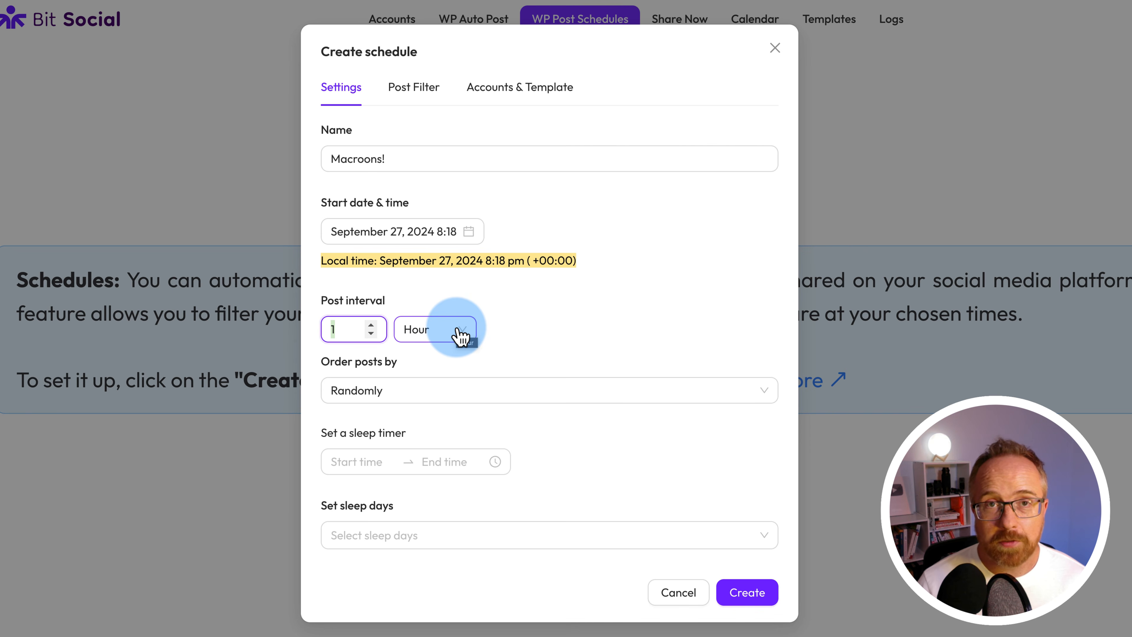
{"action": "left_click", "coordinate": [379, 462]}
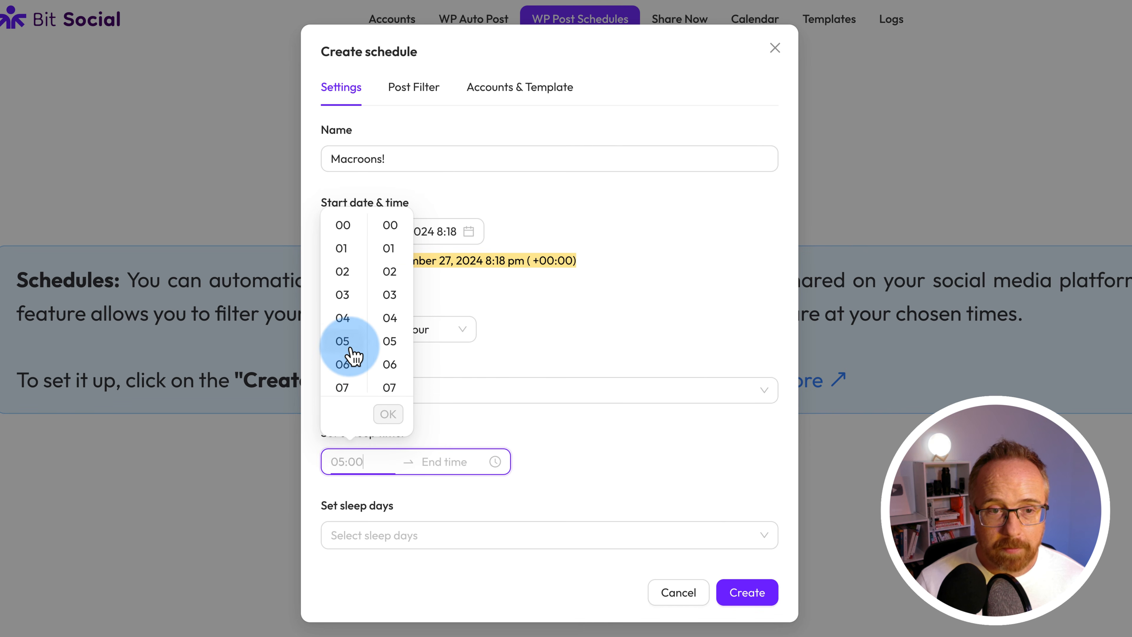
{"action": "left_click", "coordinate": [344, 252]}
{"action": "left_click", "coordinate": [378, 316]}
{"action": "left_click", "coordinate": [428, 488]}
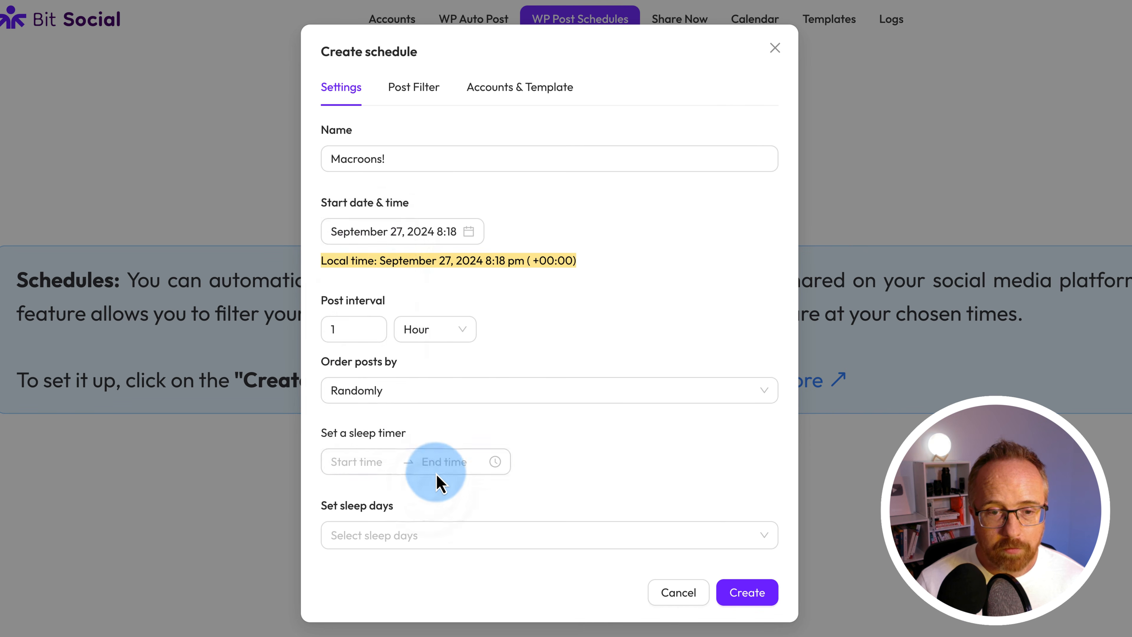
- Set the schedule's sleep timer to run from 01:04 to 06:09
{"action": "left_click", "coordinate": [440, 462]}
{"action": "left_click", "coordinate": [344, 249]}
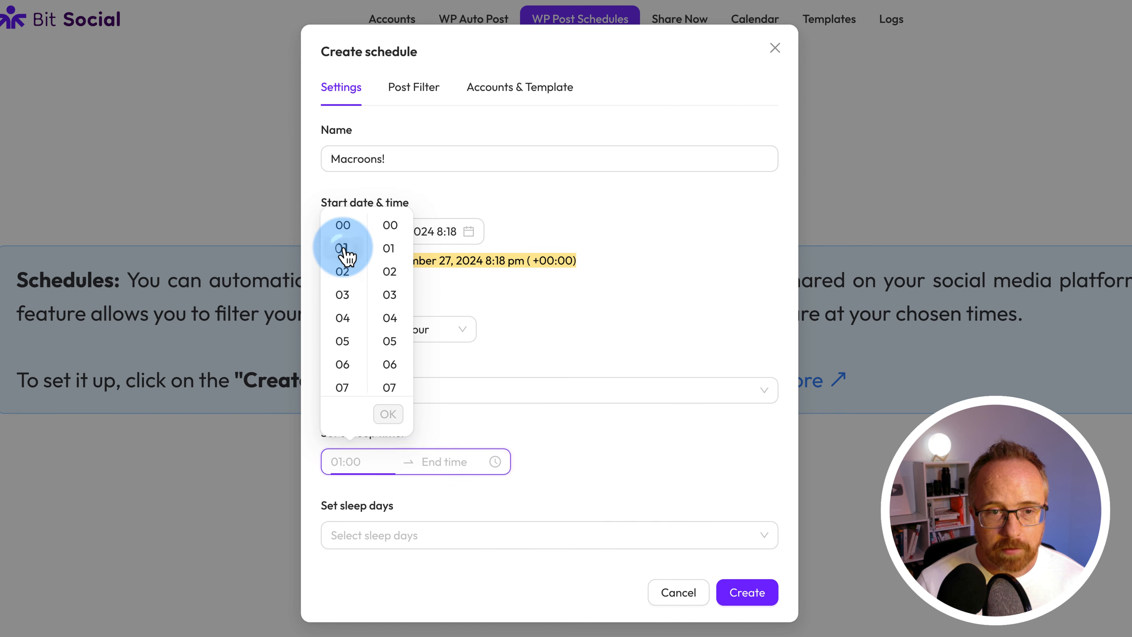
{"action": "left_click", "coordinate": [391, 318]}
{"action": "left_click", "coordinate": [386, 413]}
{"action": "left_click", "coordinate": [427, 400]}
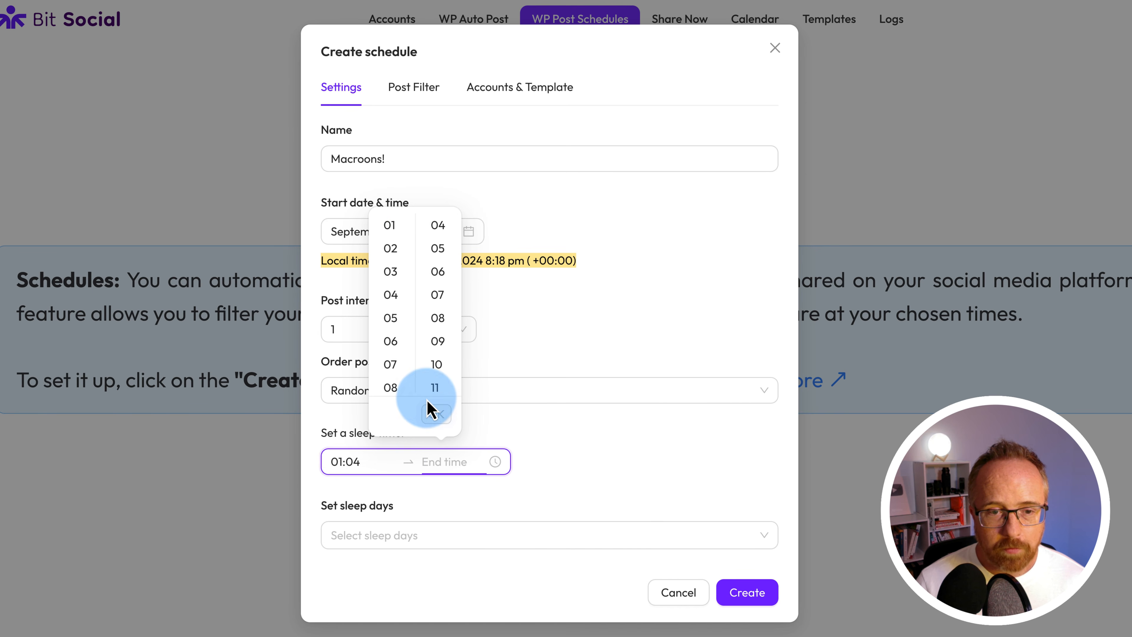
{"action": "scroll", "coordinate": [412, 387], "scroll_direction": "down", "scroll_amount": 8}
{"action": "left_click", "coordinate": [393, 382]}
{"action": "scroll", "coordinate": [401, 390], "scroll_direction": "up", "scroll_amount": 8}
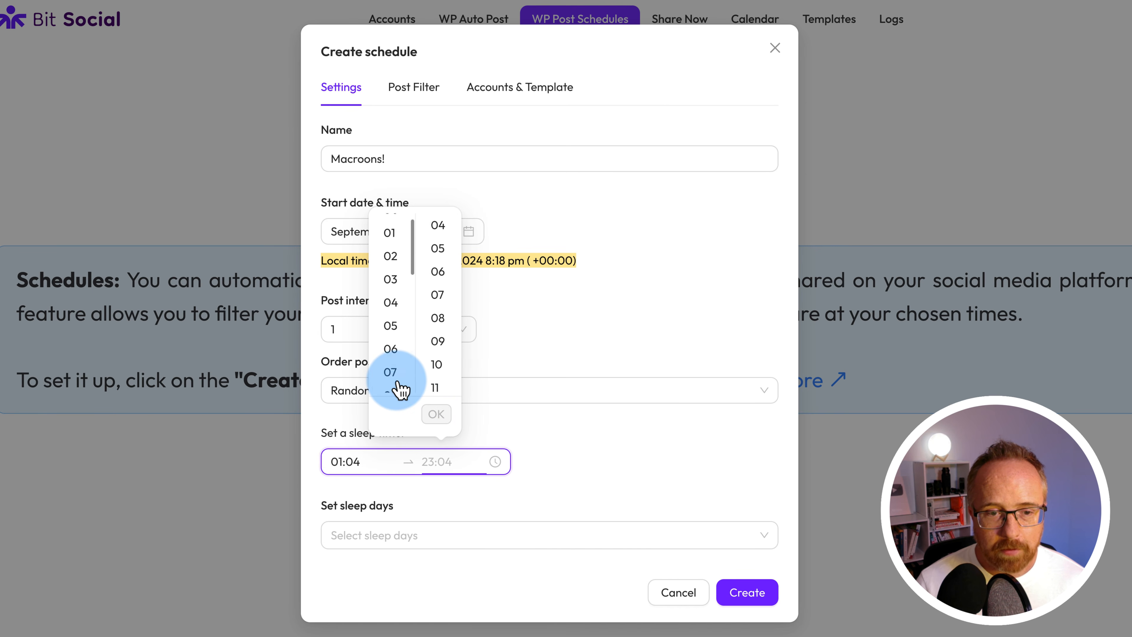
{"action": "left_click", "coordinate": [391, 350]}
{"action": "left_click", "coordinate": [436, 341]}
{"action": "left_click", "coordinate": [438, 417]}
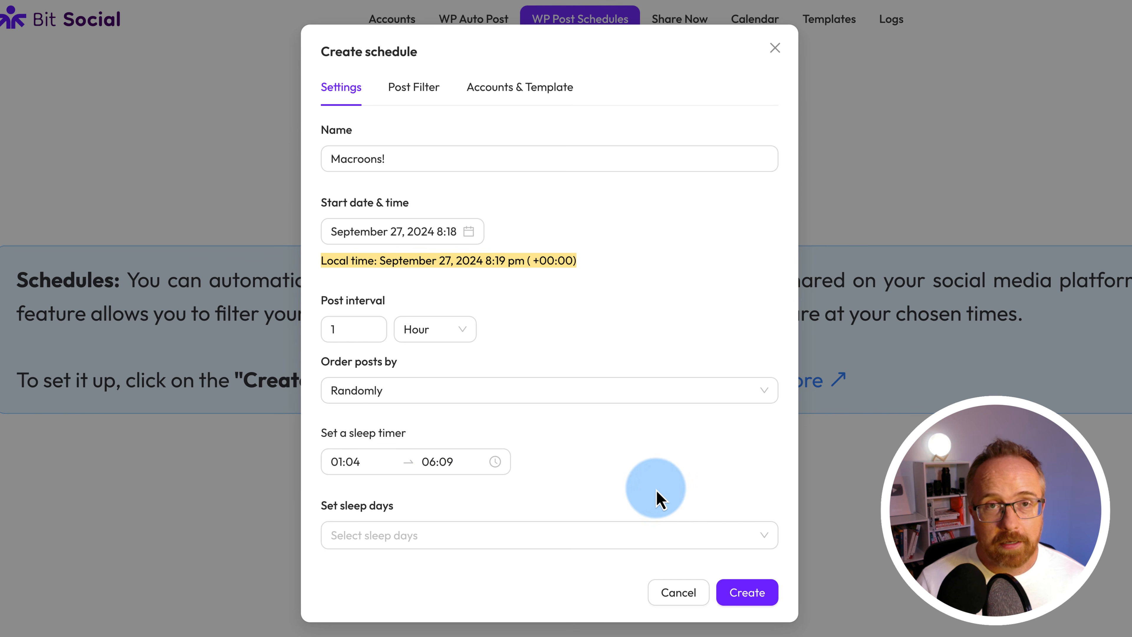
- Set Sunday and Saturday as the schedule's sleep days
{"action": "left_click", "coordinate": [347, 534]}
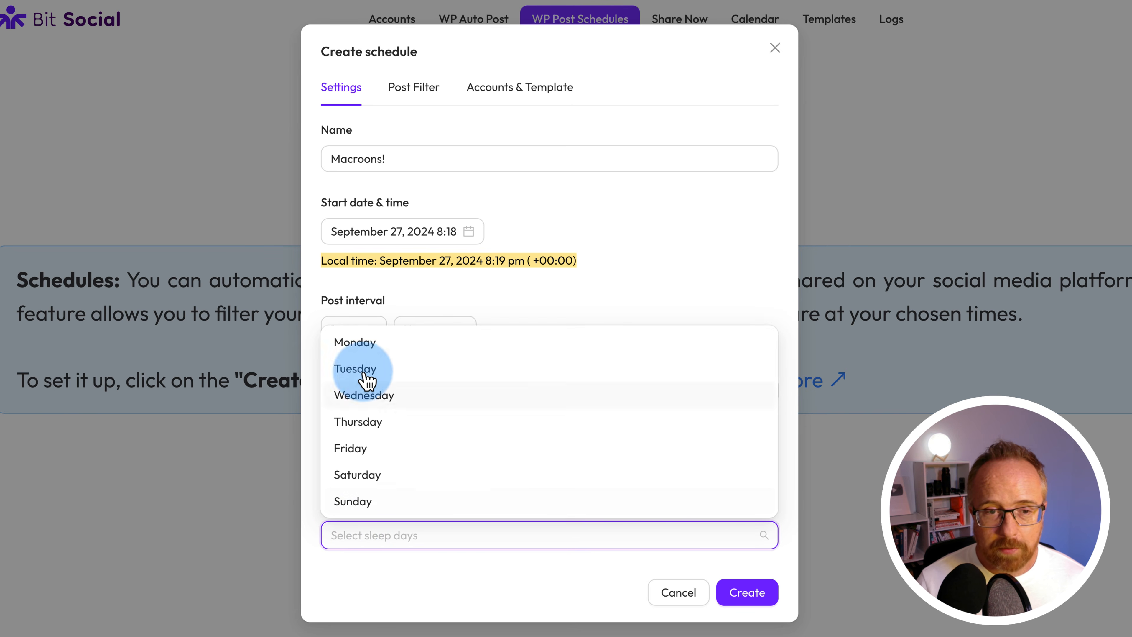
{"action": "left_click", "coordinate": [369, 504]}
{"action": "left_click", "coordinate": [384, 478]}
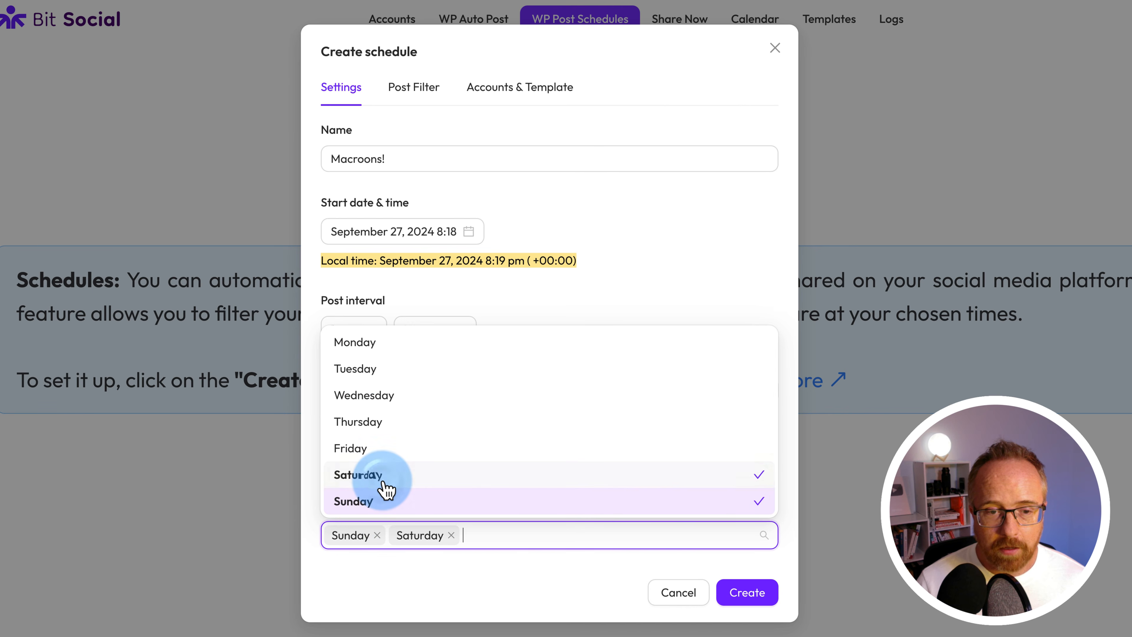
{"action": "left_click", "coordinate": [515, 571]}
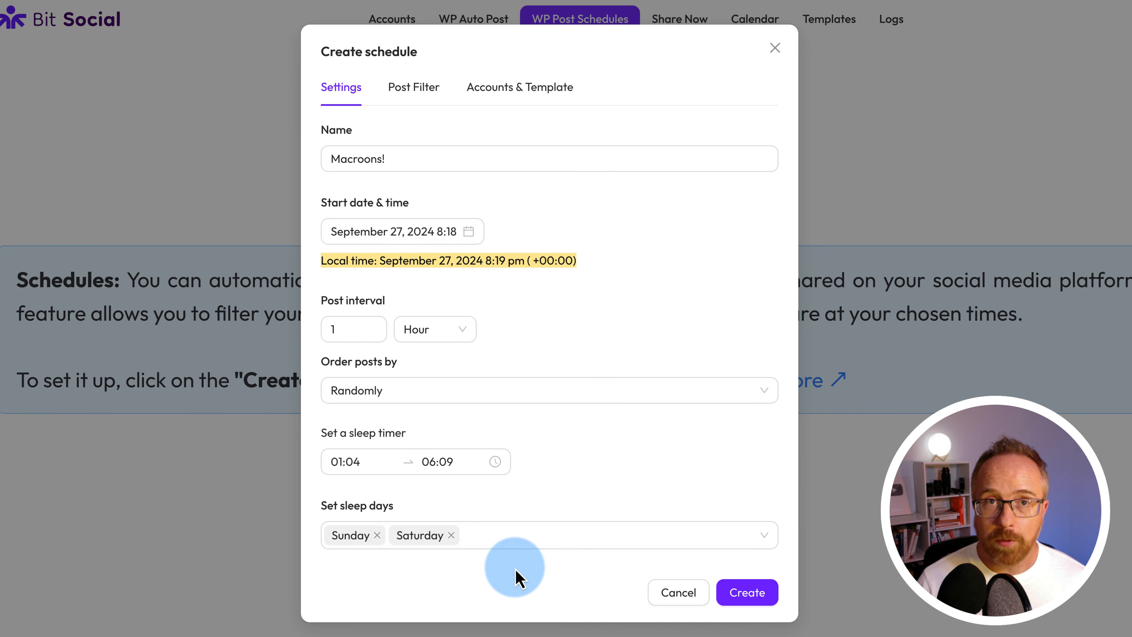
- Filter the schedule's posts by the Products post type, and check the available categories and tags and the number of matching posts
{"action": "left_click", "coordinate": [429, 90]}
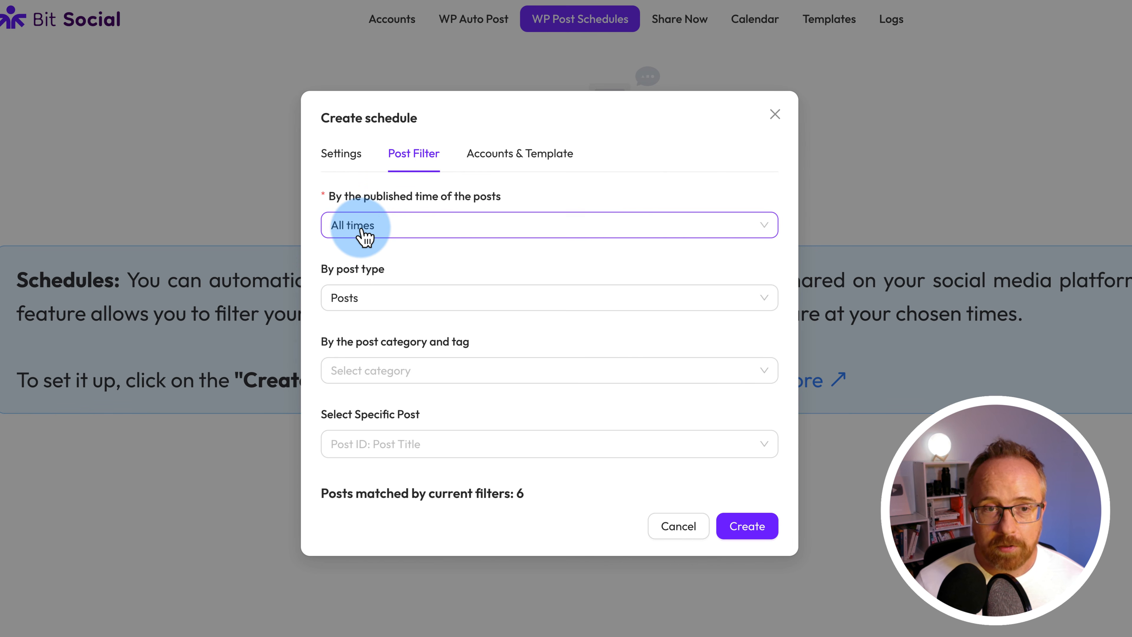
{"action": "left_click", "coordinate": [386, 301]}
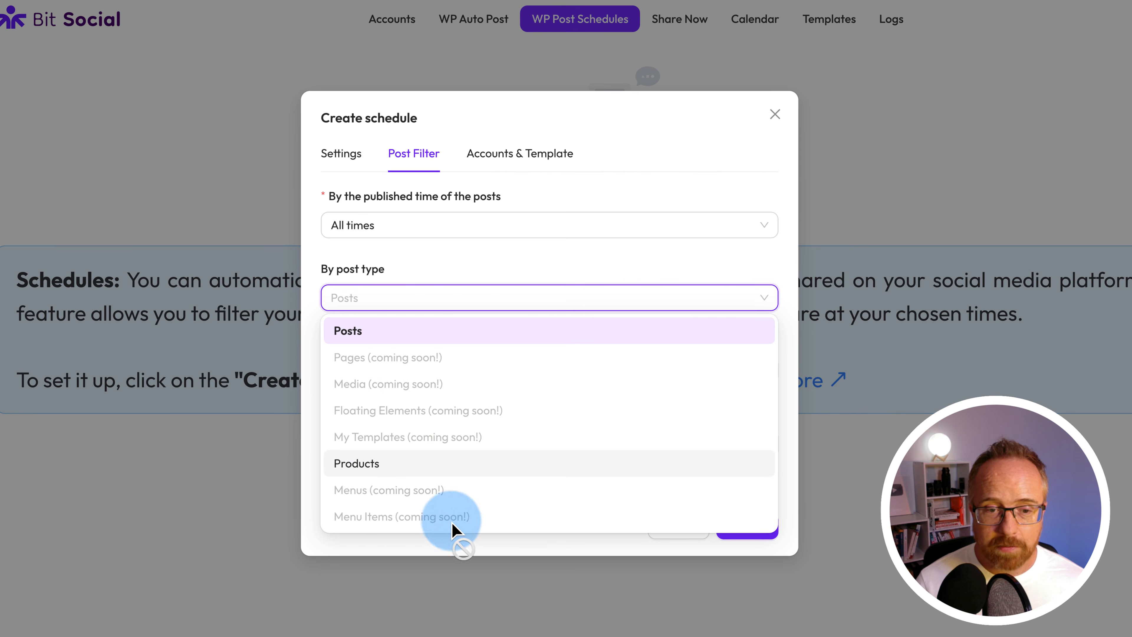
{"action": "left_click", "coordinate": [417, 476]}
{"action": "left_click", "coordinate": [422, 379]}
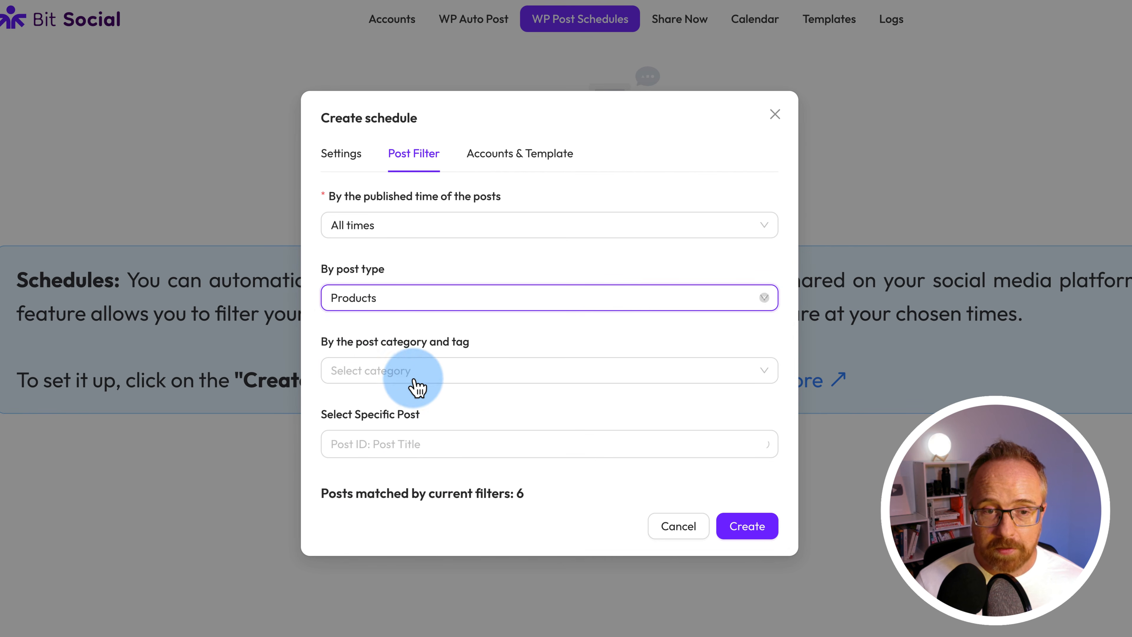
{"action": "scroll", "coordinate": [404, 474], "scroll_direction": "down", "scroll_amount": 3}
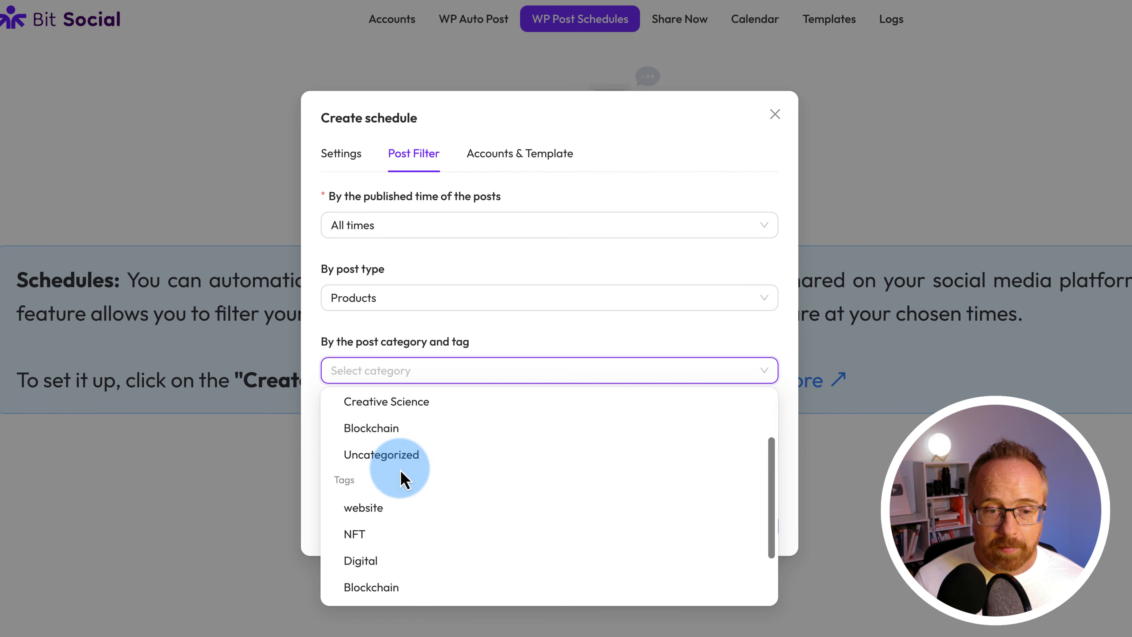
{"action": "left_click", "coordinate": [495, 337]}
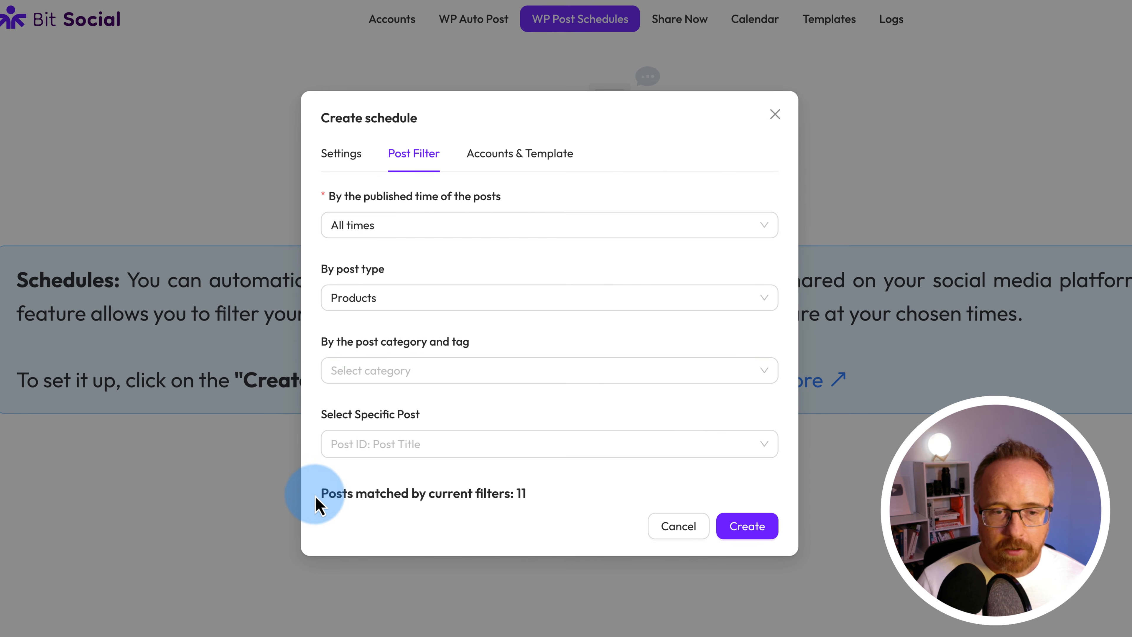
{"action": "left_click_drag", "start_coordinate": [318, 495], "coordinate": [529, 517]}
- Select all connected accounts for the schedule and remove the stray spaces before "Check out" and {product_description} in the LinkedIn post message
{"action": "left_click", "coordinate": [498, 162]}
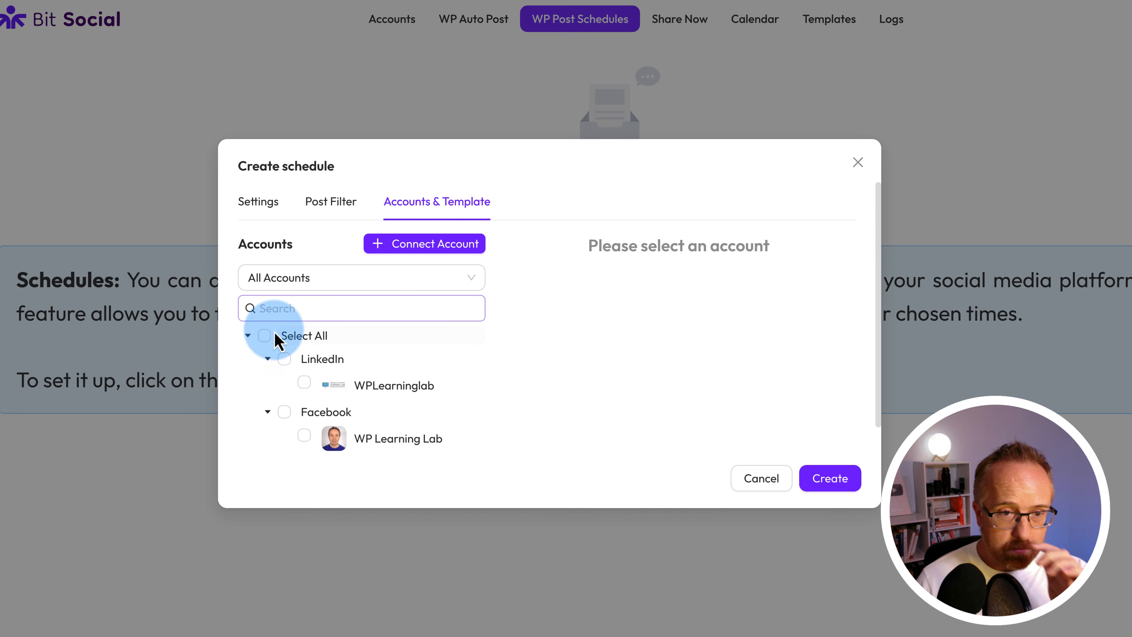
{"action": "left_click", "coordinate": [266, 336]}
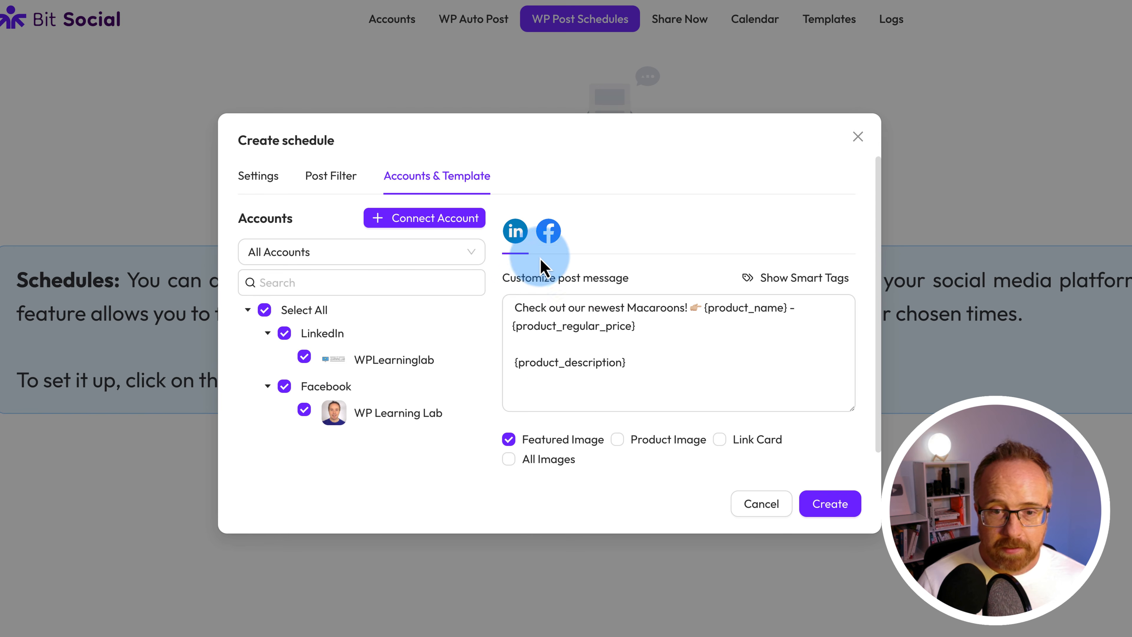
{"action": "left_click", "coordinate": [516, 303]}
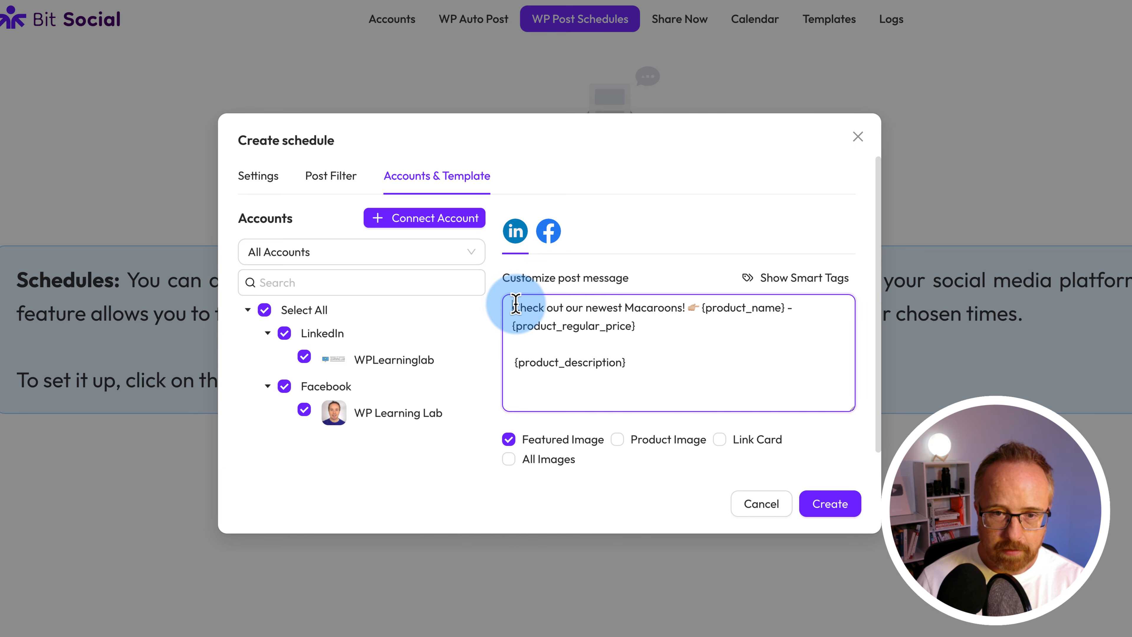
{"action": "left_click", "coordinate": [549, 231]}
{"action": "left_click", "coordinate": [516, 231]}
{"action": "left_click", "coordinate": [516, 362]}
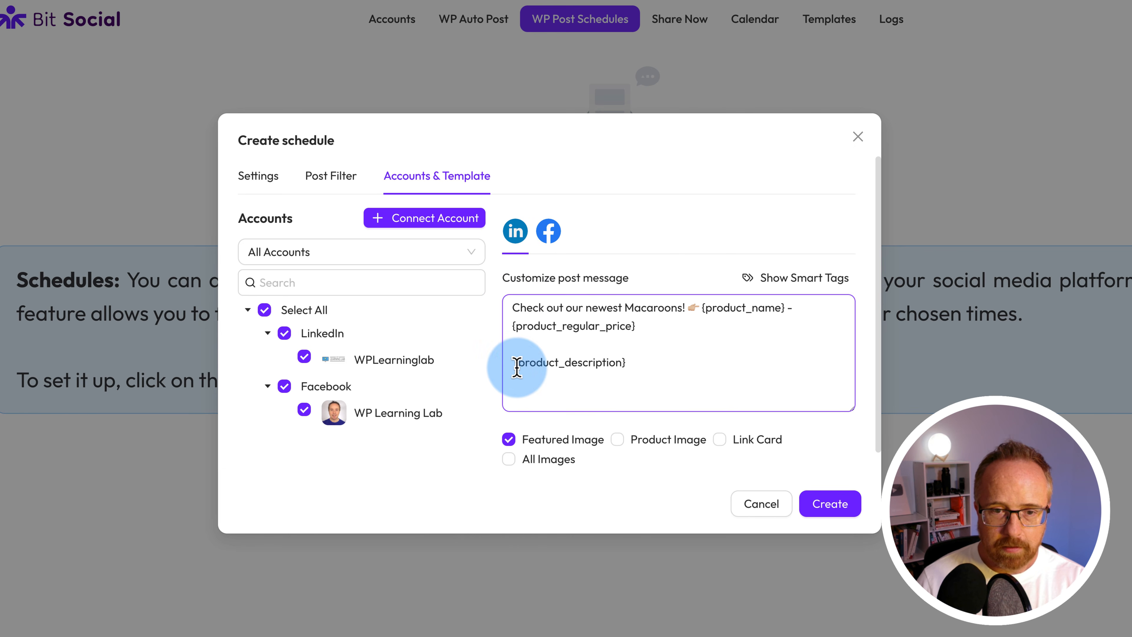
{"action": "key", "text": "BackSpace"}
{"action": "key", "text": "BackSpace"}
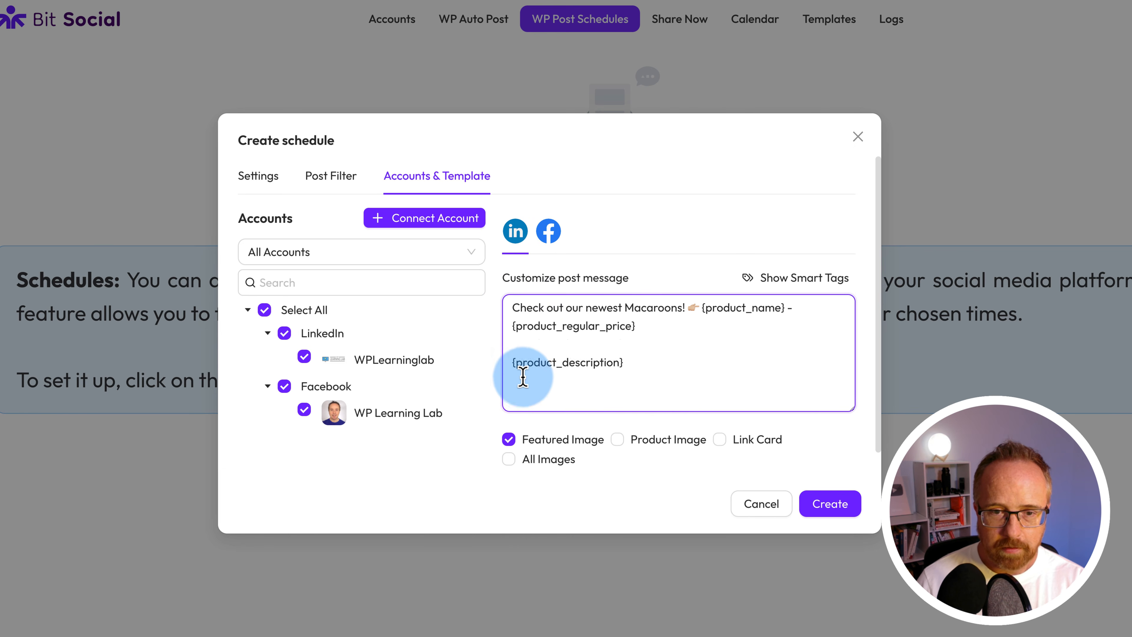
- In the Facebook post message, clean up the spacing before {product_description} and insert "$" before {product_name}
{"action": "left_click", "coordinate": [548, 231]}
{"action": "left_click", "coordinate": [516, 362]}
{"action": "key", "text": "Return"}
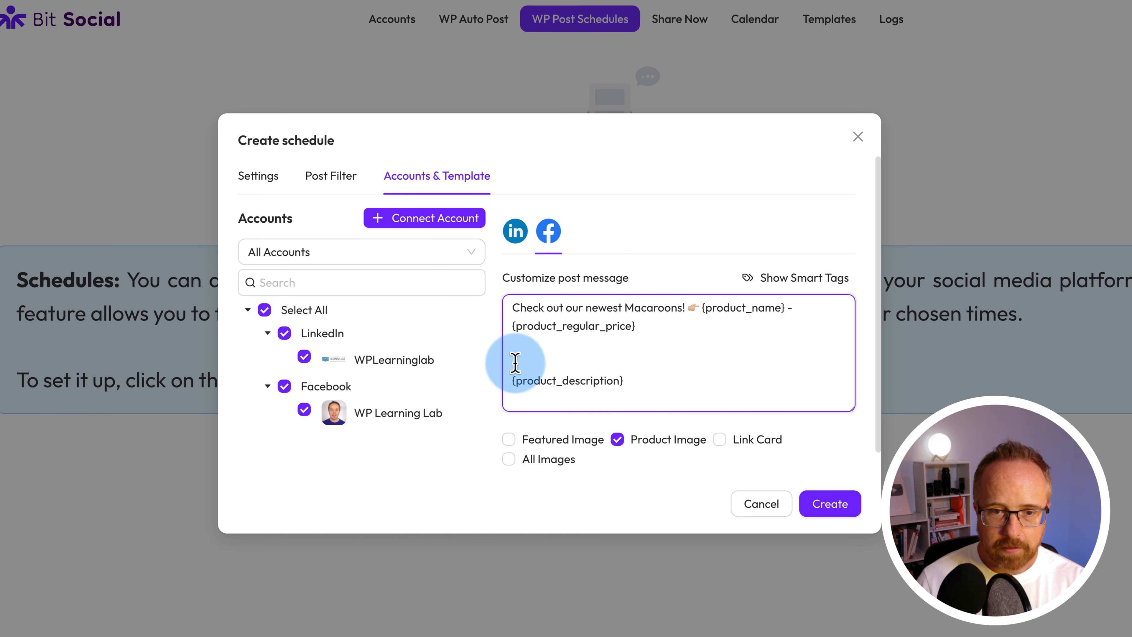
{"action": "key", "text": "BackSpace"}
{"action": "key", "text": "BackSpace"}
{"action": "left_click", "coordinate": [706, 312]}
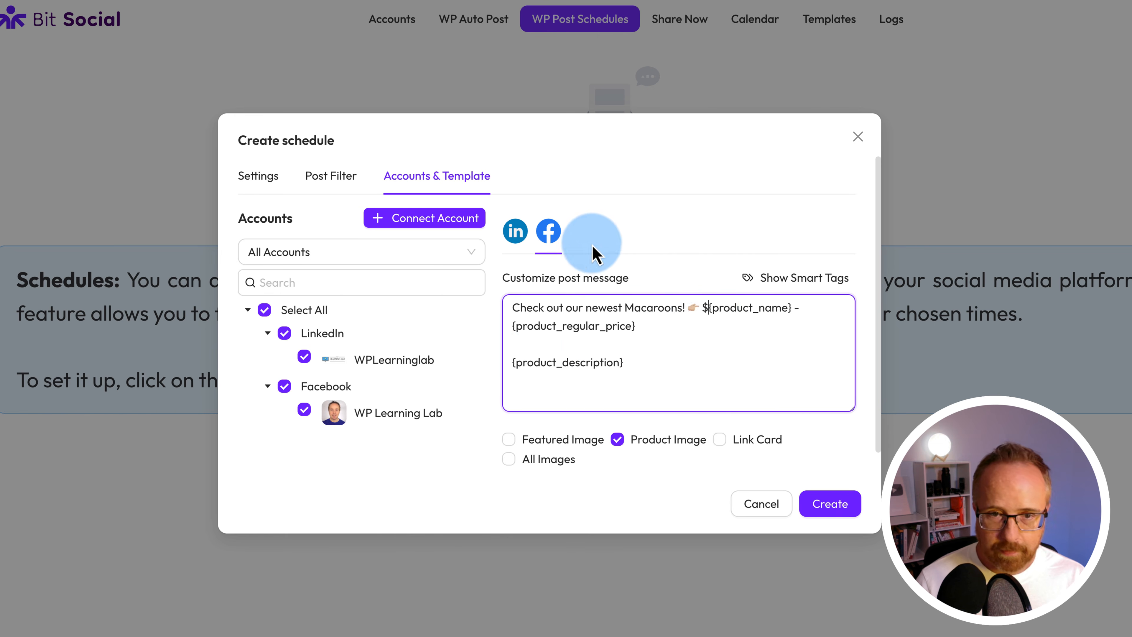
- Insert "$" before {product_name} in the LinkedIn post message and create the schedule
{"action": "left_click", "coordinate": [517, 231]}
{"action": "left_click", "coordinate": [699, 307]}
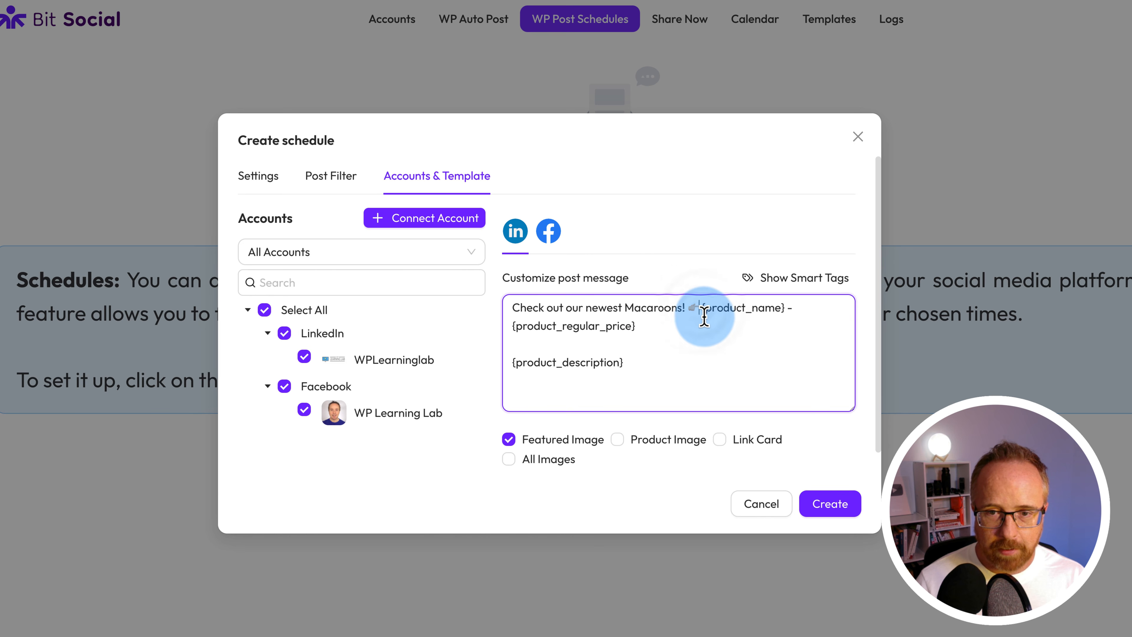
{"action": "type", "text": "$"}
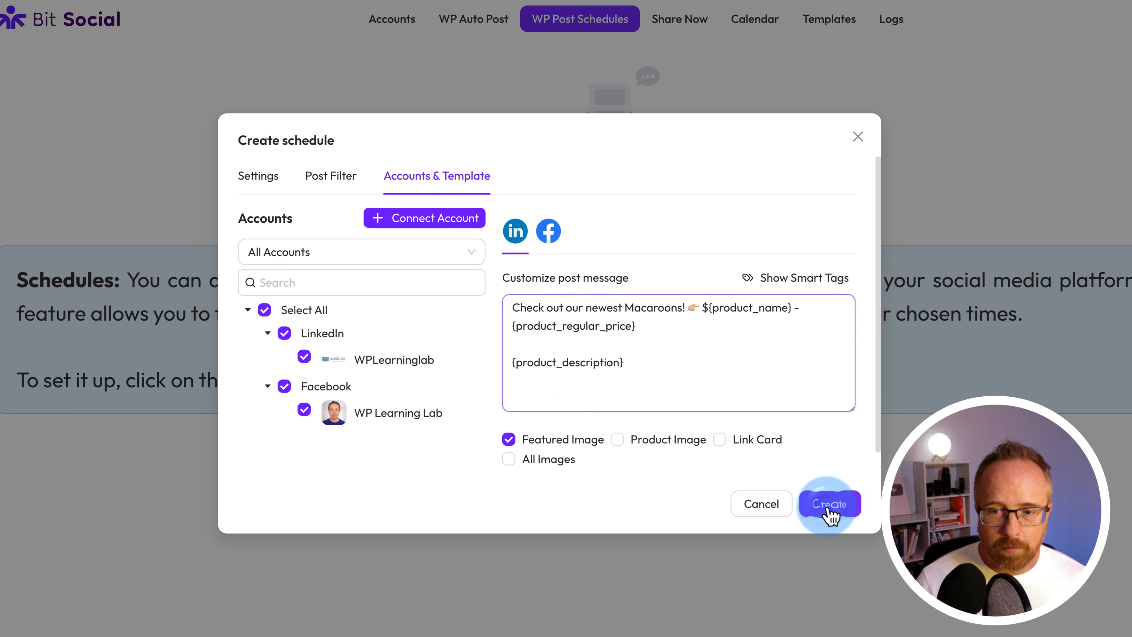
{"action": "left_click", "coordinate": [827, 511]}
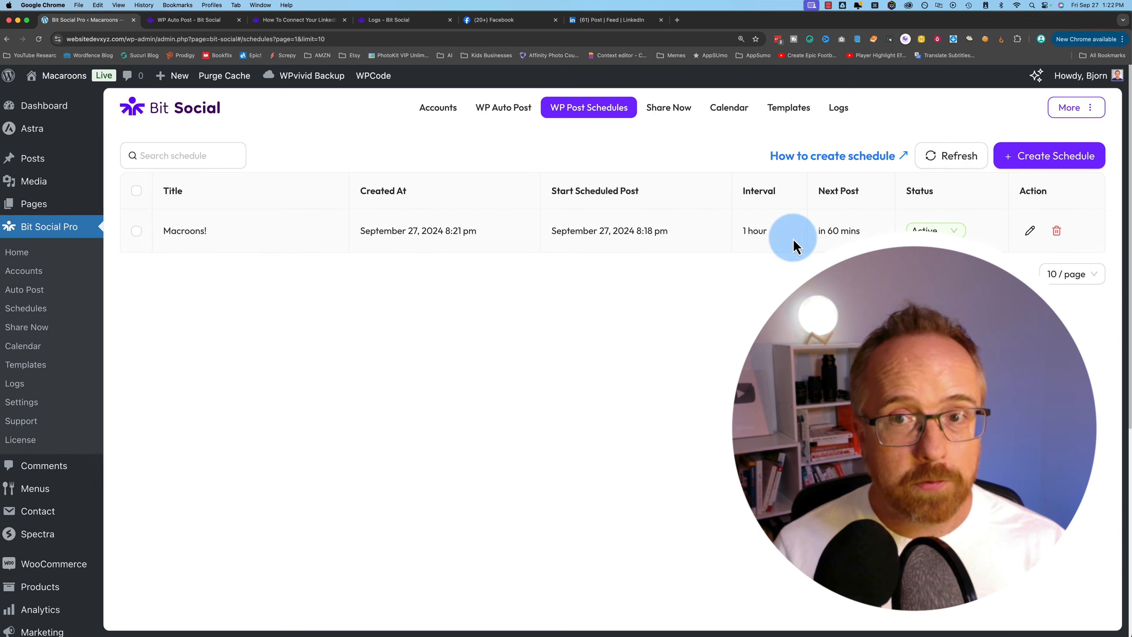
- Open the guide on creating schedules and examine the website's cron job command in the plugin's Cron Setup settings
{"action": "left_click", "coordinate": [843, 159]}
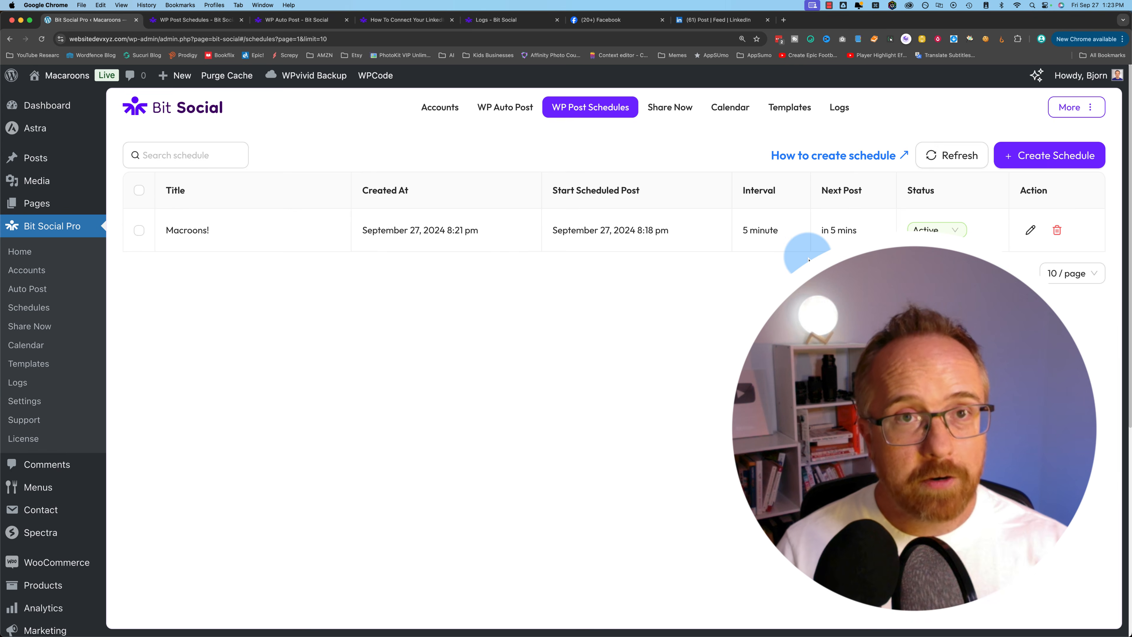
{"action": "left_click", "coordinate": [1076, 107]}
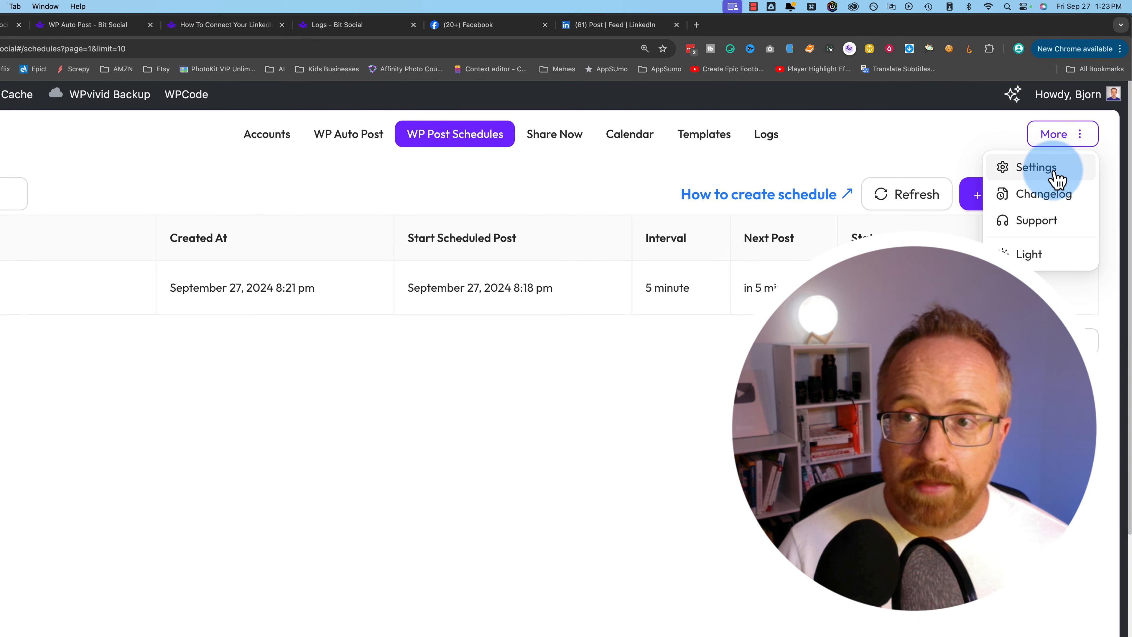
{"action": "left_click", "coordinate": [1036, 169]}
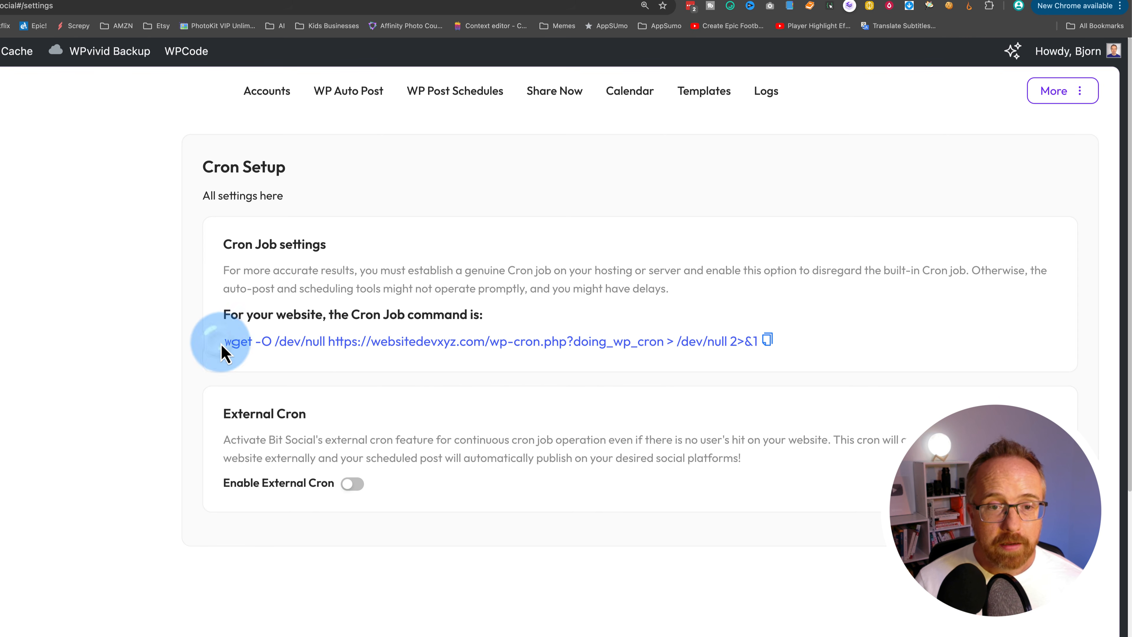
{"action": "left_click_drag", "start_coordinate": [222, 346], "coordinate": [762, 347]}
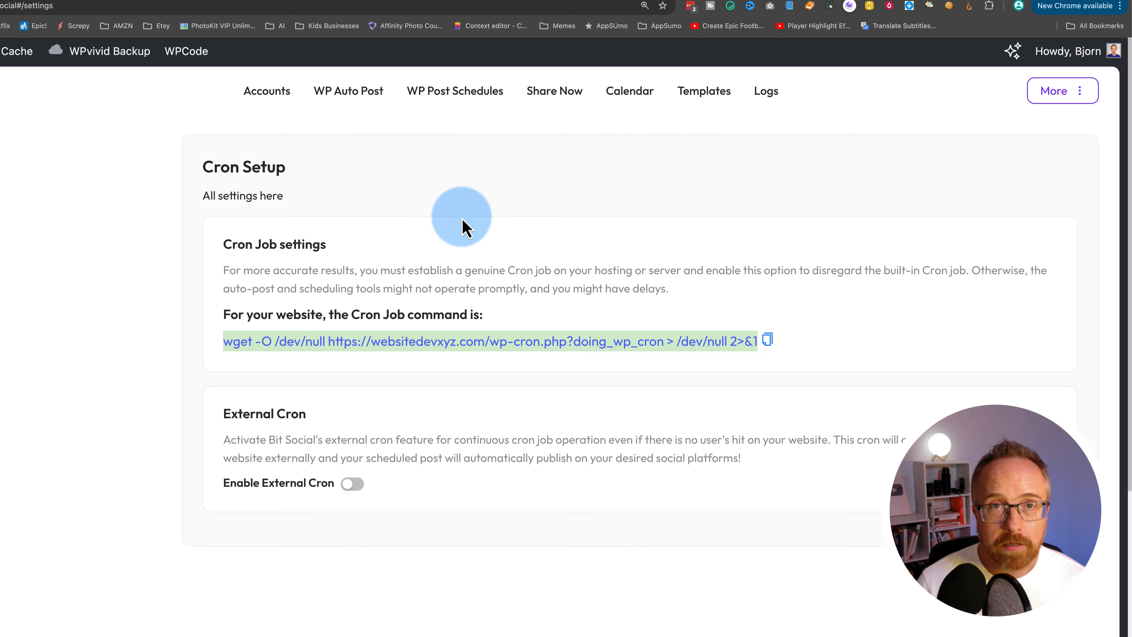
{"action": "left_click", "coordinate": [480, 95]}
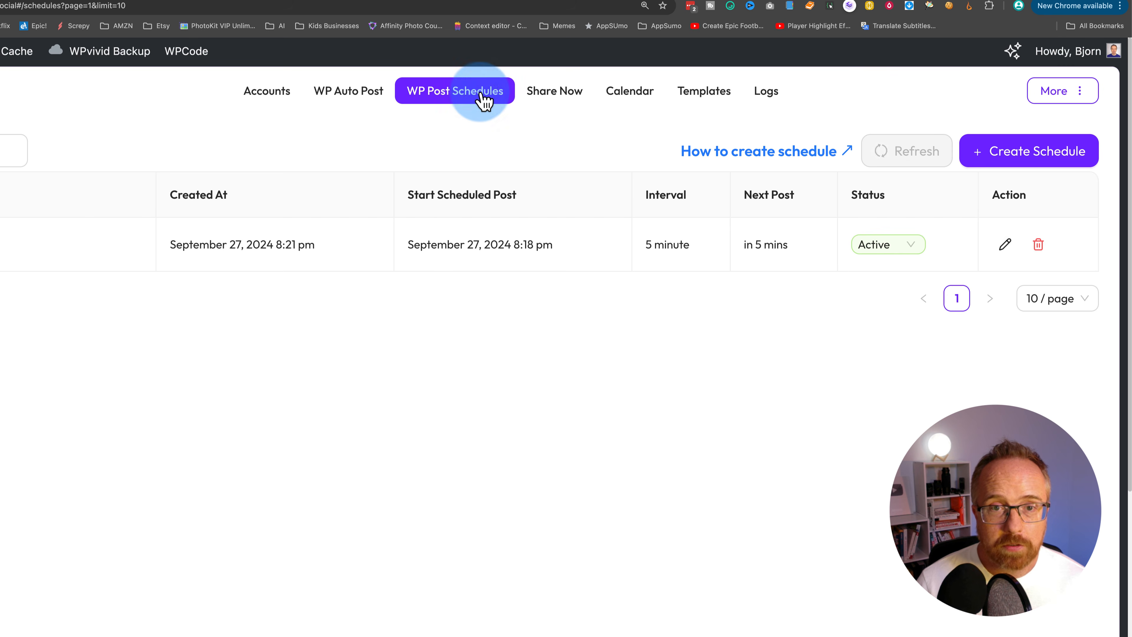
{"action": "key", "text": "super+Left"}
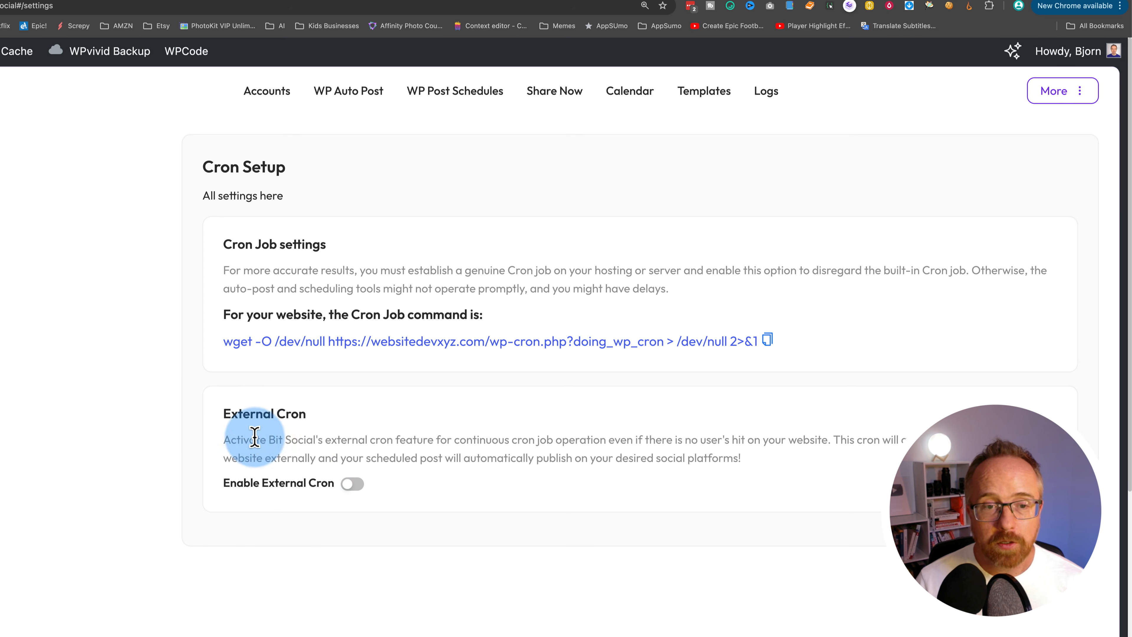
- Enable External Cron in the Cron Setup settings and dismiss the promotional popup on the WP Auto Post documentation page
{"action": "left_click_drag", "start_coordinate": [221, 413], "coordinate": [350, 513]}
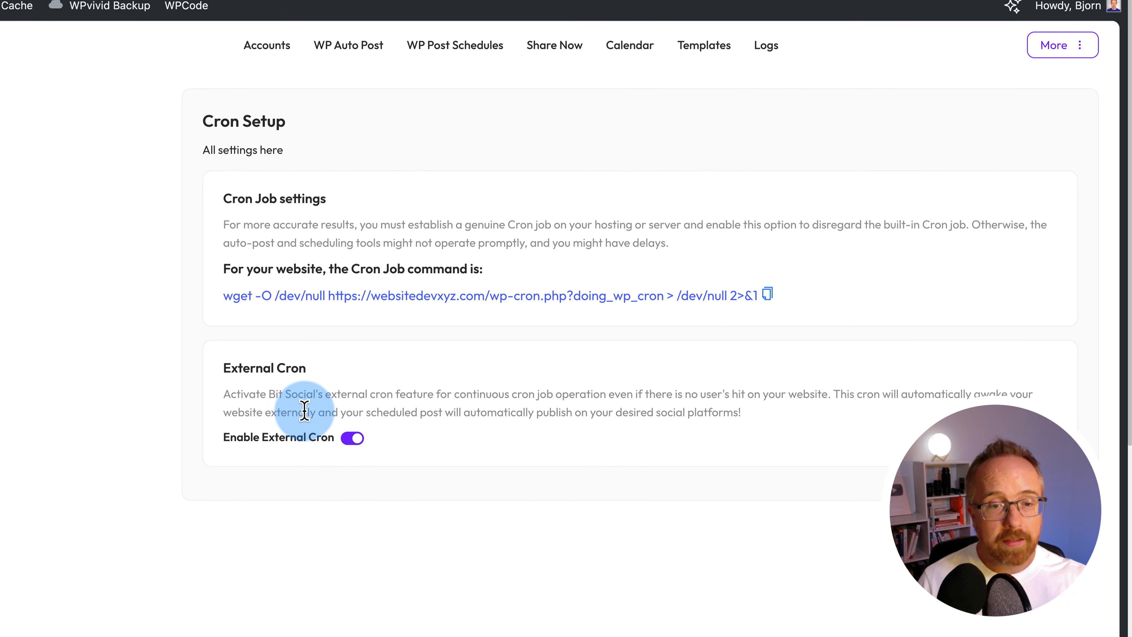
{"action": "left_click_drag", "start_coordinate": [902, 359], "coordinate": [318, 379]}
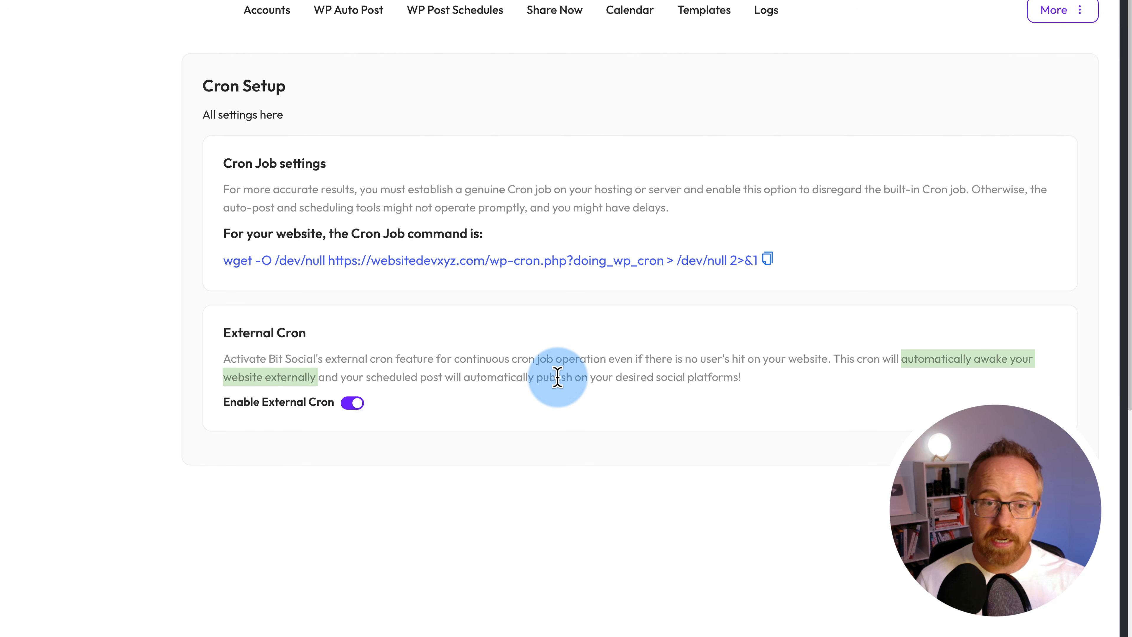
{"action": "left_click", "coordinate": [558, 377]}
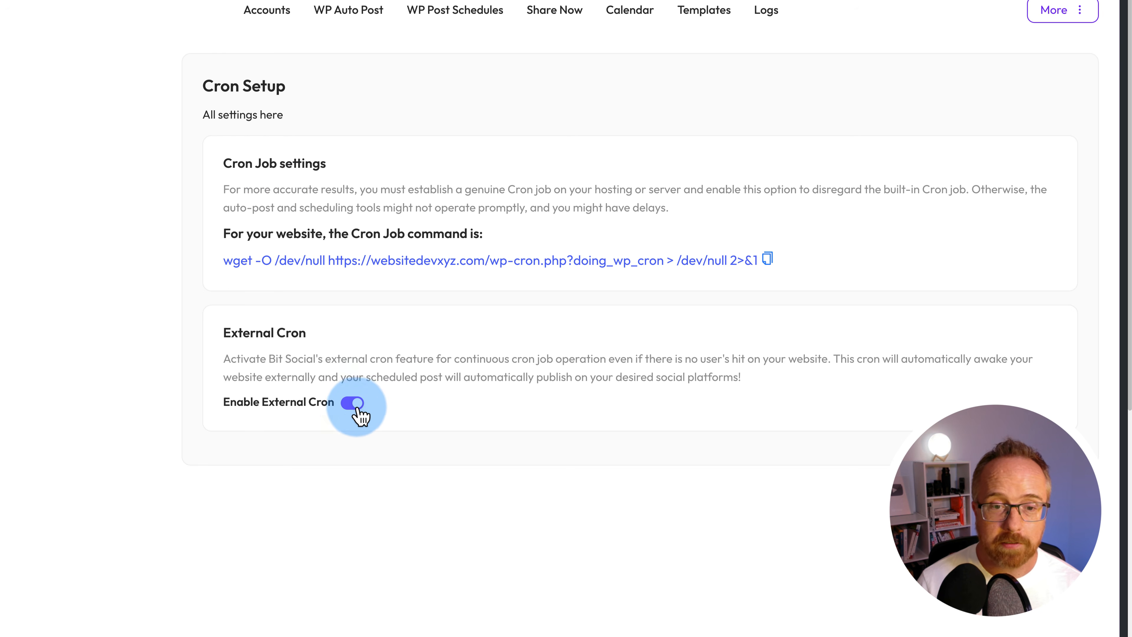
{"action": "left_click_drag", "start_coordinate": [225, 261], "coordinate": [809, 261]}
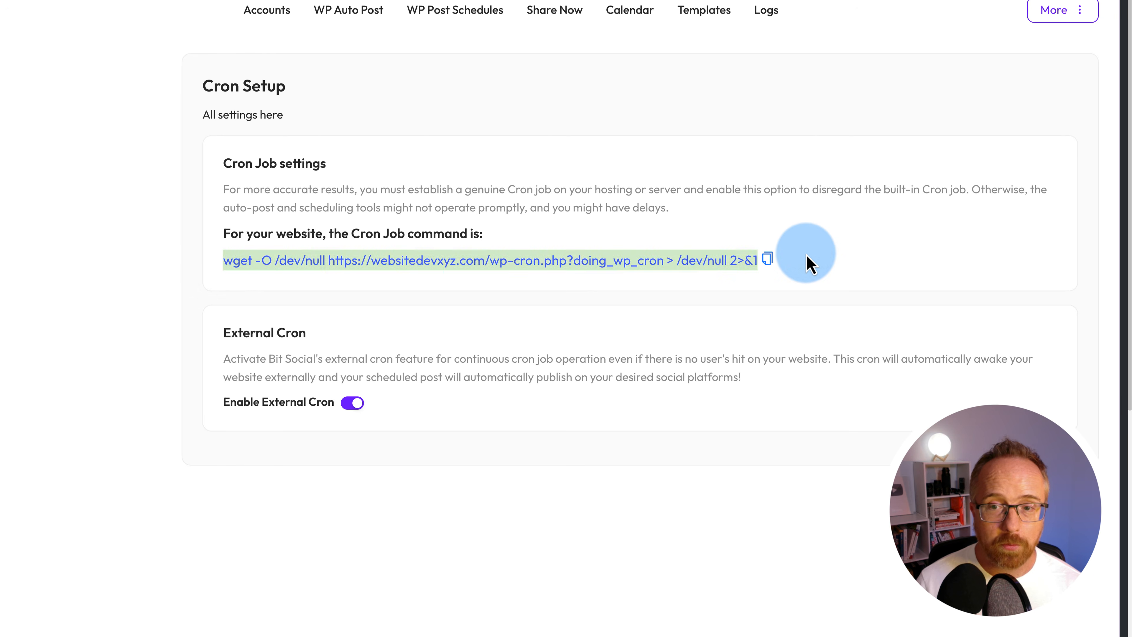
{"action": "left_click", "coordinate": [809, 263]}
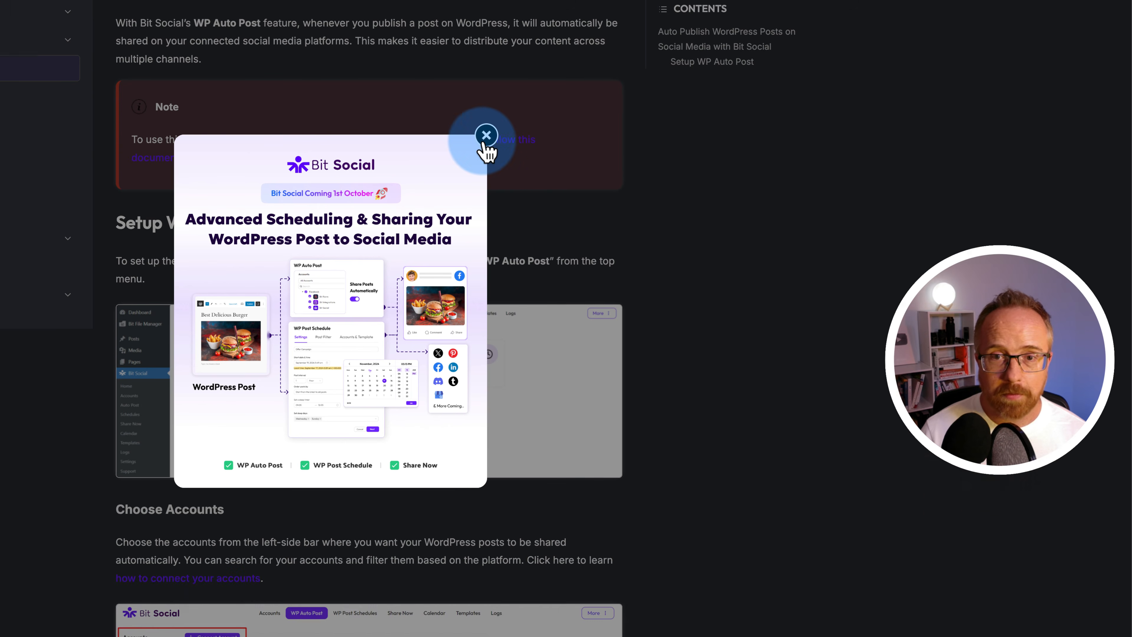
{"action": "left_click", "coordinate": [486, 139]}
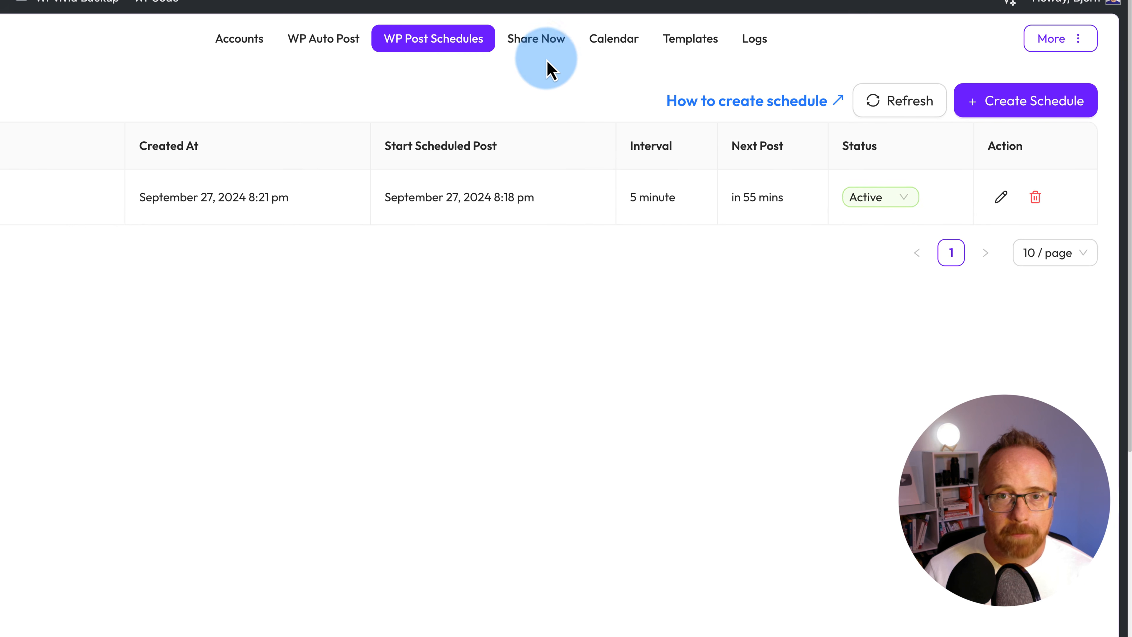
- Start a new Share Now post and select all connected LinkedIn and Facebook accounts for it
{"action": "left_click", "coordinate": [530, 42]}
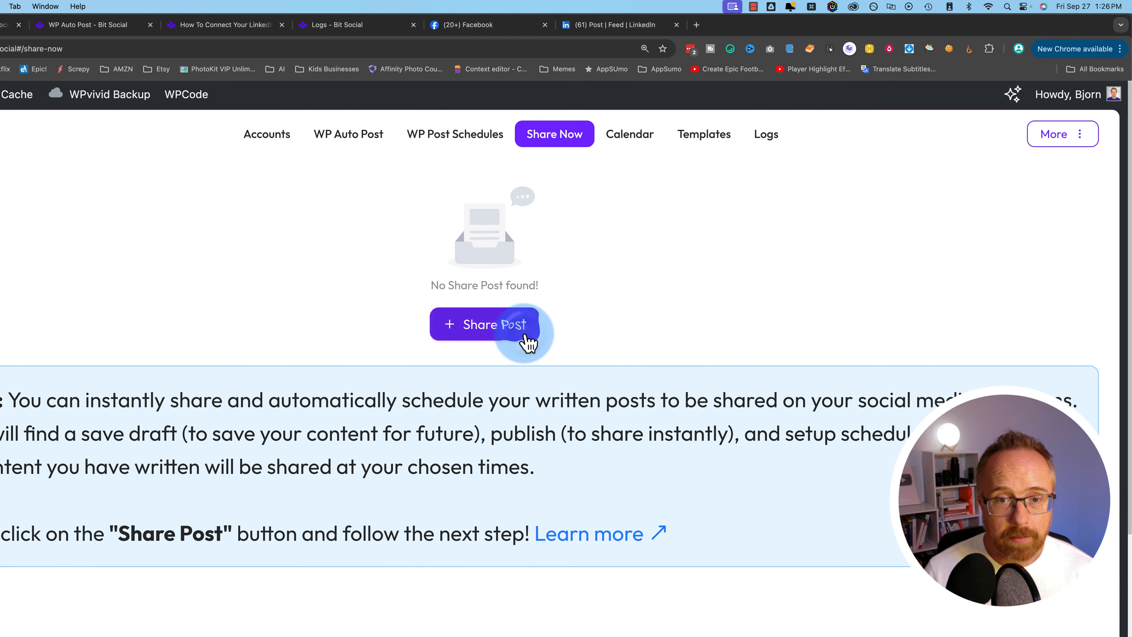
{"action": "left_click", "coordinate": [527, 339]}
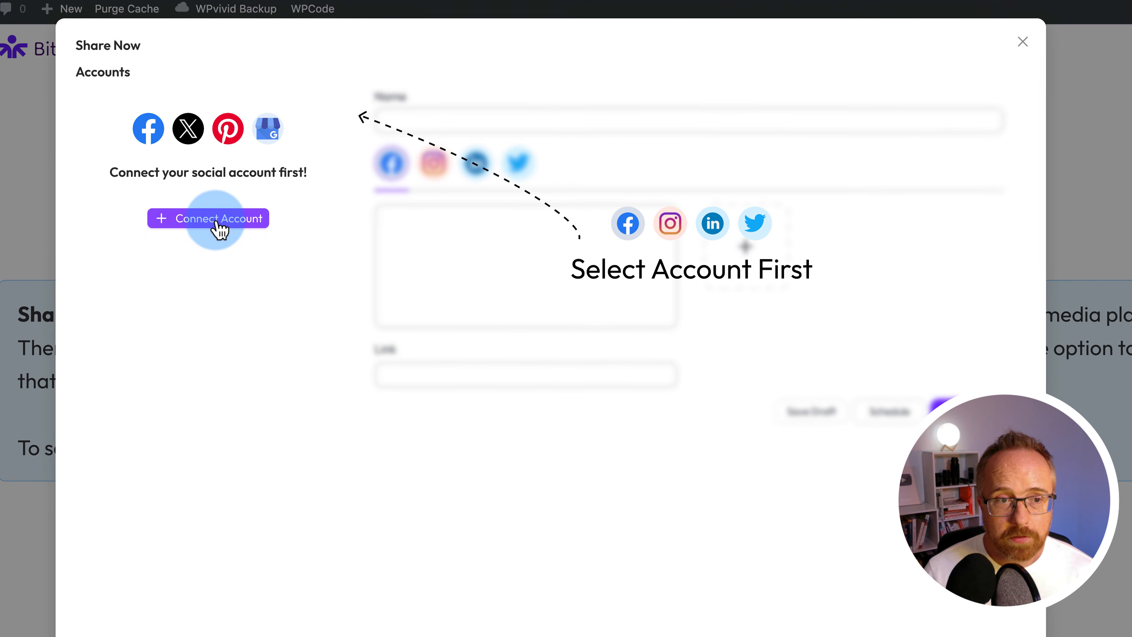
{"action": "left_click", "coordinate": [215, 108]}
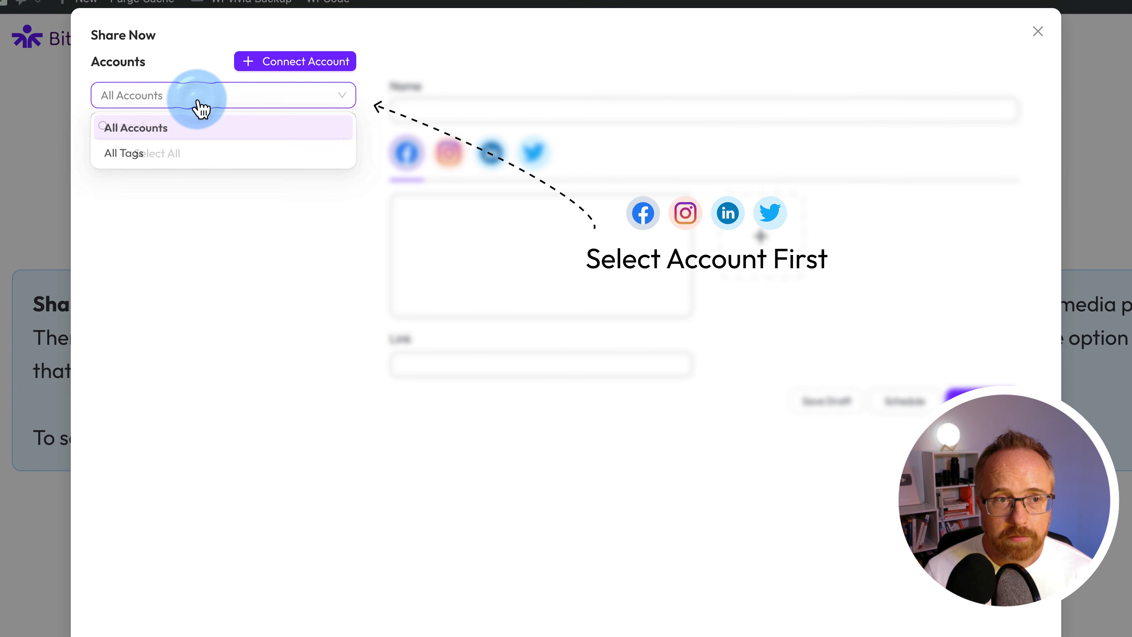
{"action": "left_click", "coordinate": [136, 128]}
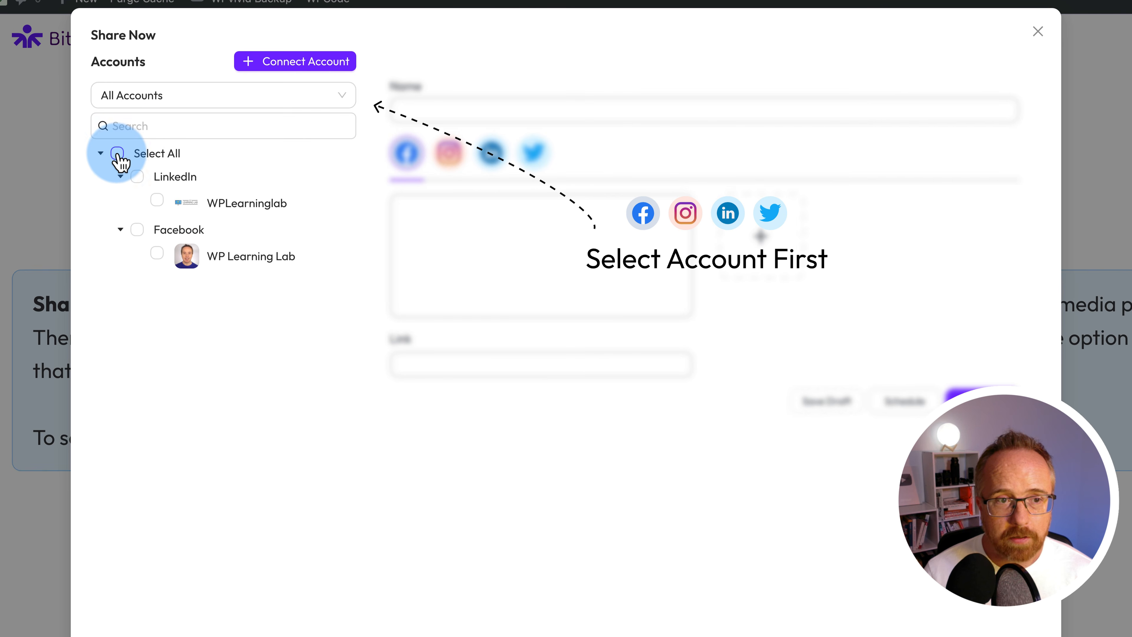
{"action": "left_click", "coordinate": [137, 177]}
{"action": "left_click", "coordinate": [117, 153]}
- Name the share "This is a test post!" and enter "Look at my great!" as the LinkedIn and Facebook post text
{"action": "left_click", "coordinate": [435, 91]}
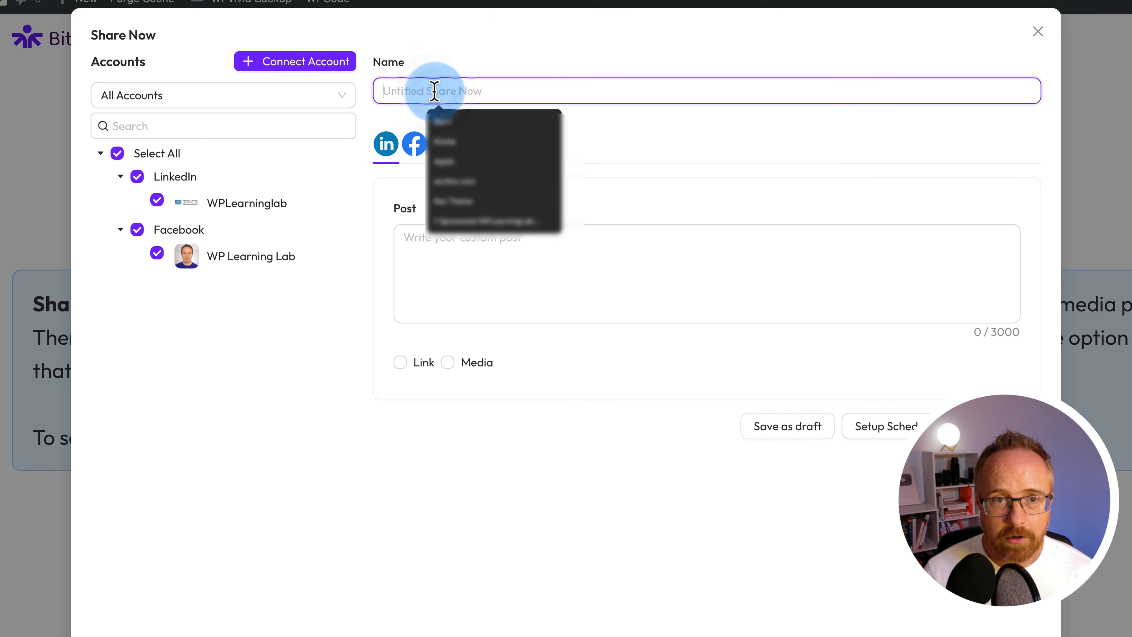
{"action": "type", "text": "This is a test post!"}
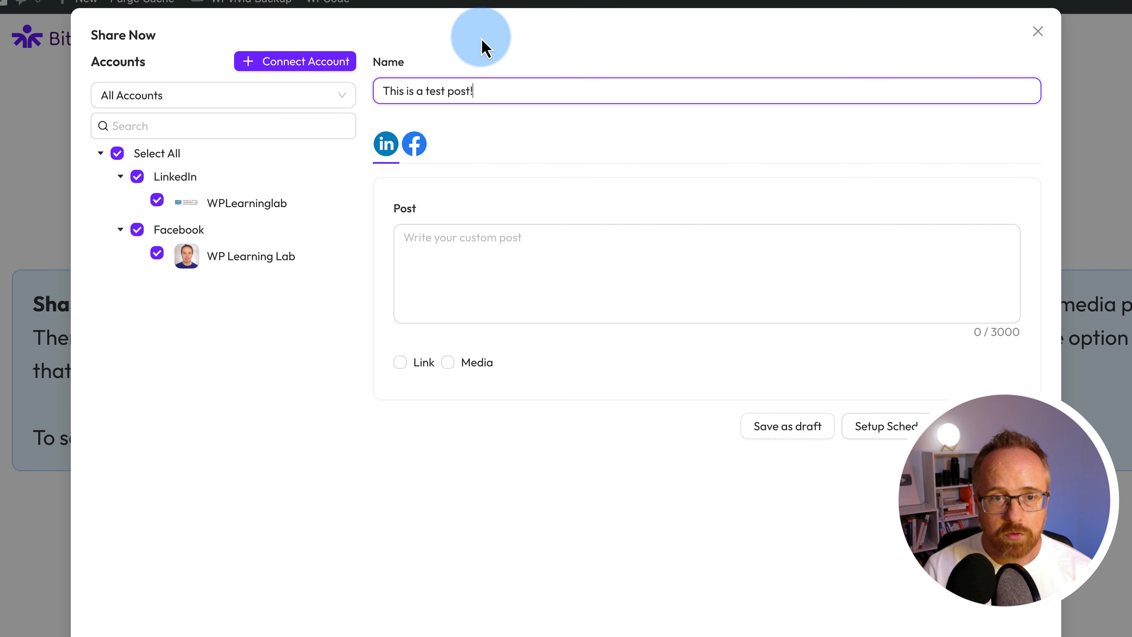
{"action": "left_click", "coordinate": [499, 258]}
{"action": "type", "text": "Look at my great!"}
{"action": "triple_click", "coordinate": [468, 232]}
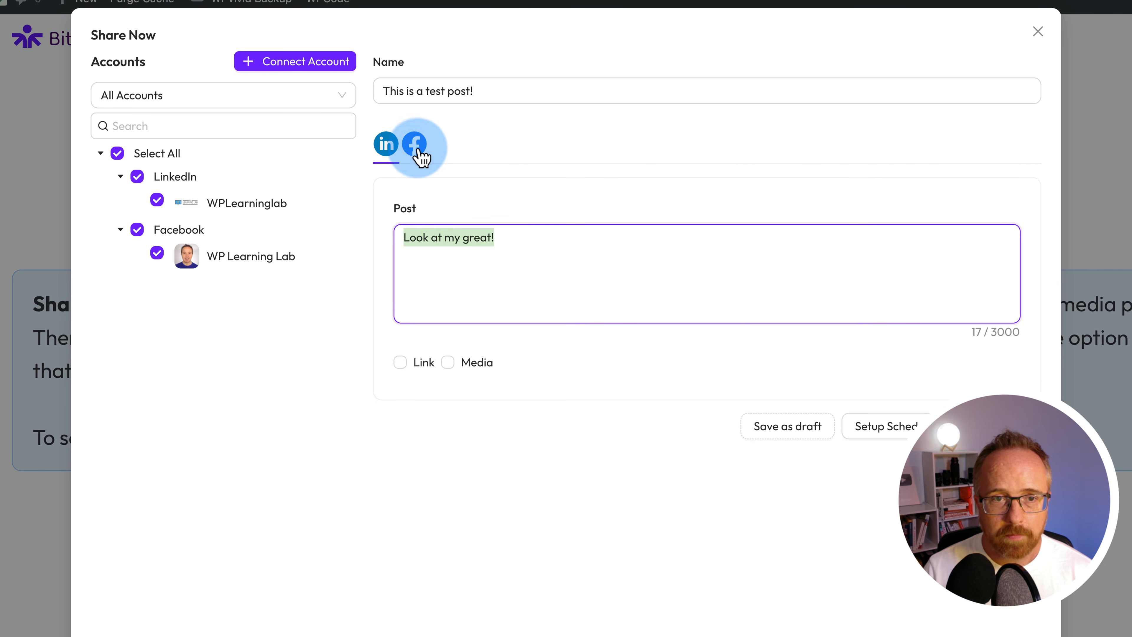
{"action": "left_click", "coordinate": [417, 153]}
{"action": "left_click", "coordinate": [456, 243]}
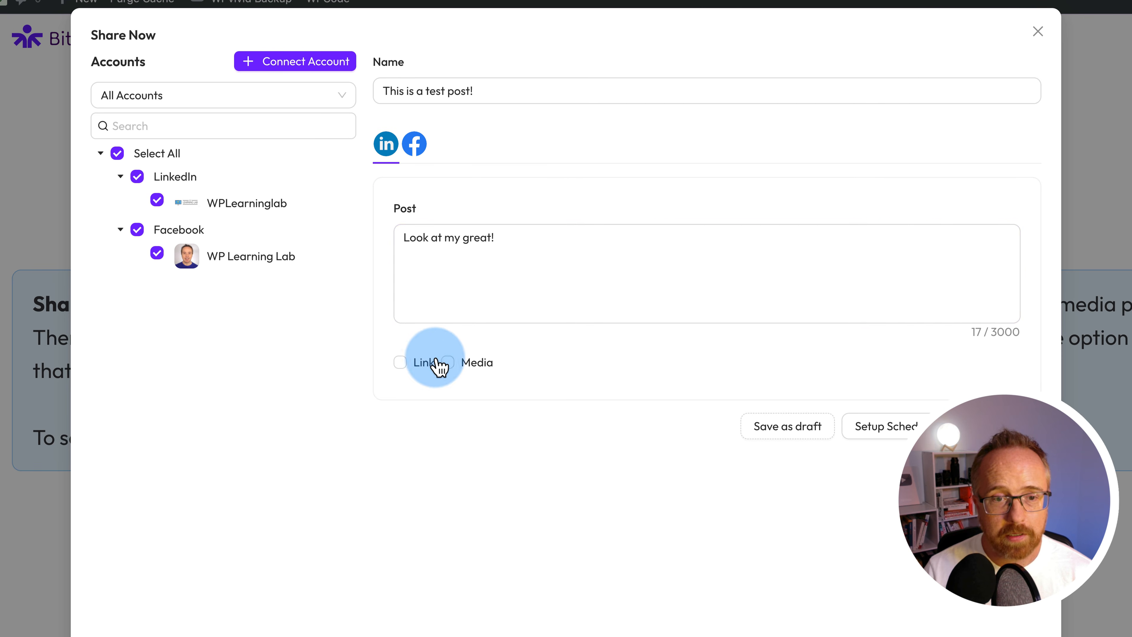
- Check the Link option of the LinkedIn post, then switch it to Media and attach an image from the media library
{"action": "left_click", "coordinate": [403, 363]}
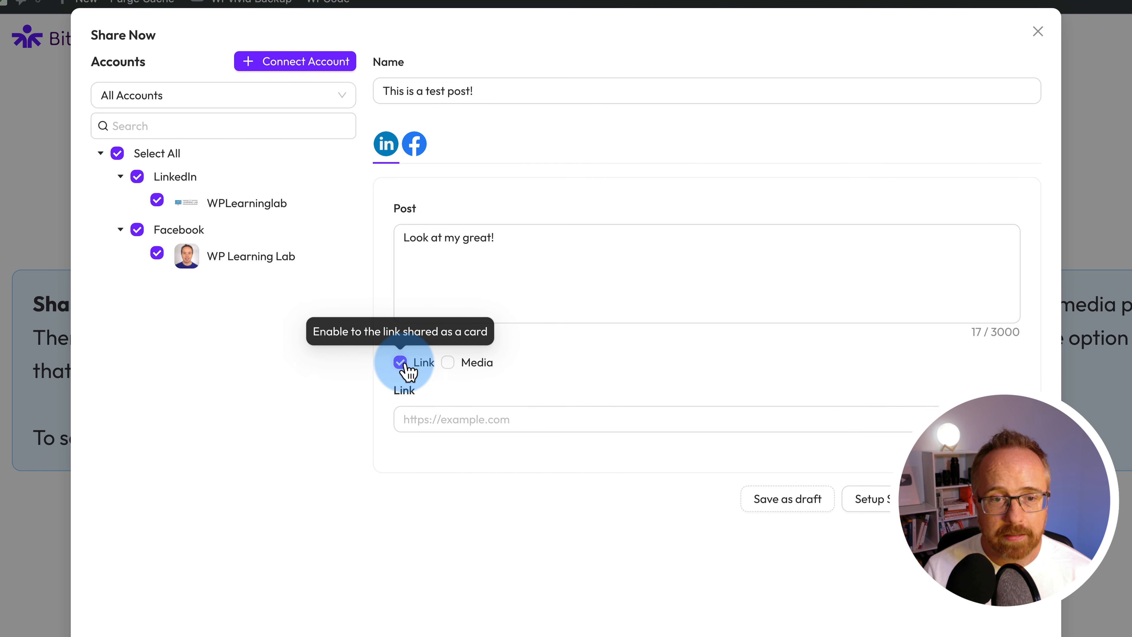
{"action": "left_click", "coordinate": [449, 367]}
{"action": "left_click", "coordinate": [442, 416]}
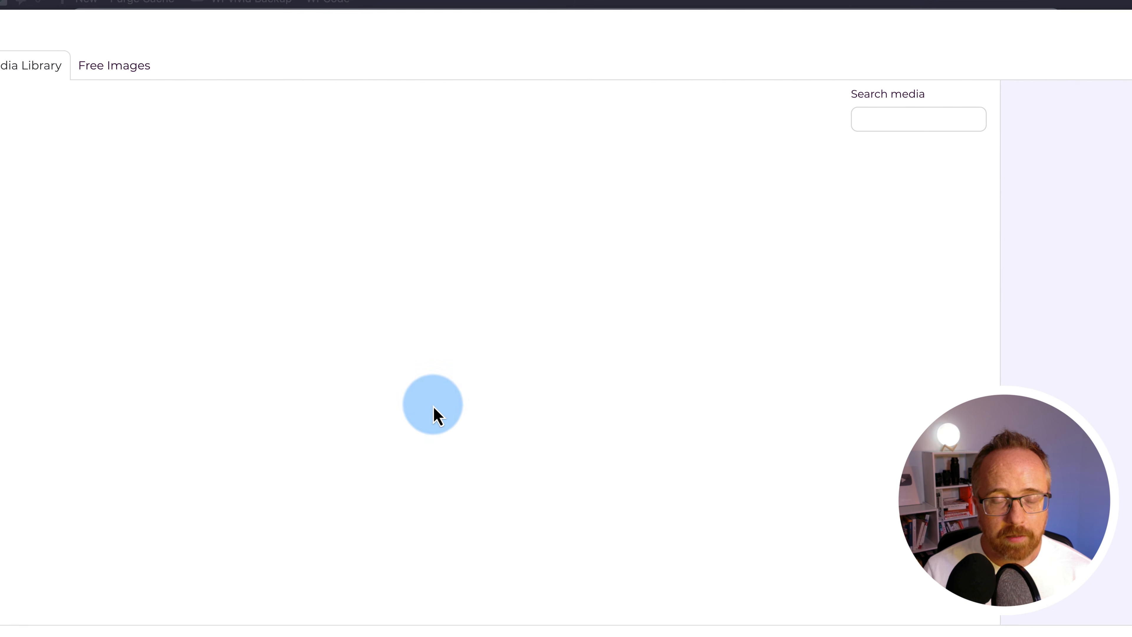
{"action": "left_click", "coordinate": [690, 470]}
{"action": "left_click", "coordinate": [1125, 633]}
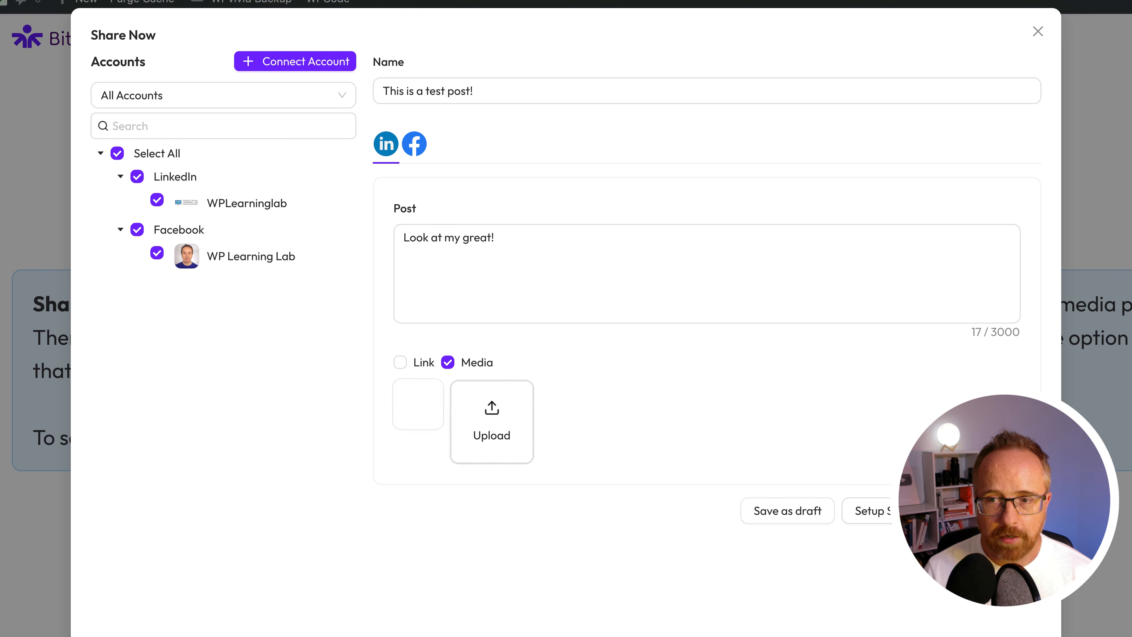
- Enable Media for the Facebook post, attach the colorful stacked macarons image from the media library, and publish the share
{"action": "left_click", "coordinate": [413, 145]}
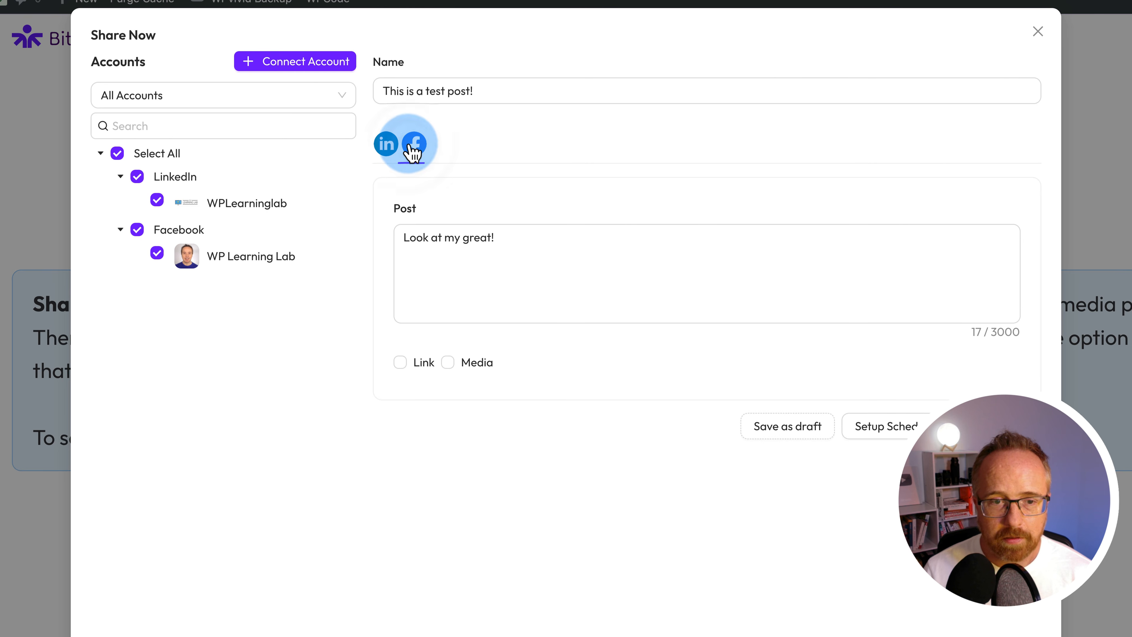
{"action": "left_click", "coordinate": [445, 362]}
{"action": "left_click", "coordinate": [454, 431]}
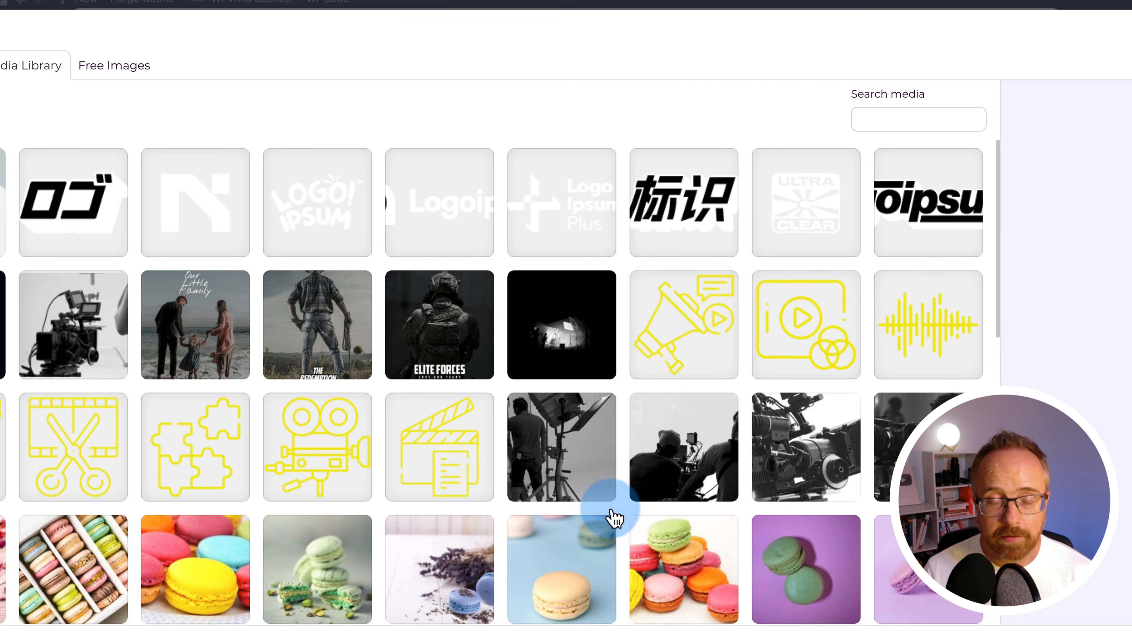
{"action": "left_click", "coordinate": [662, 539]}
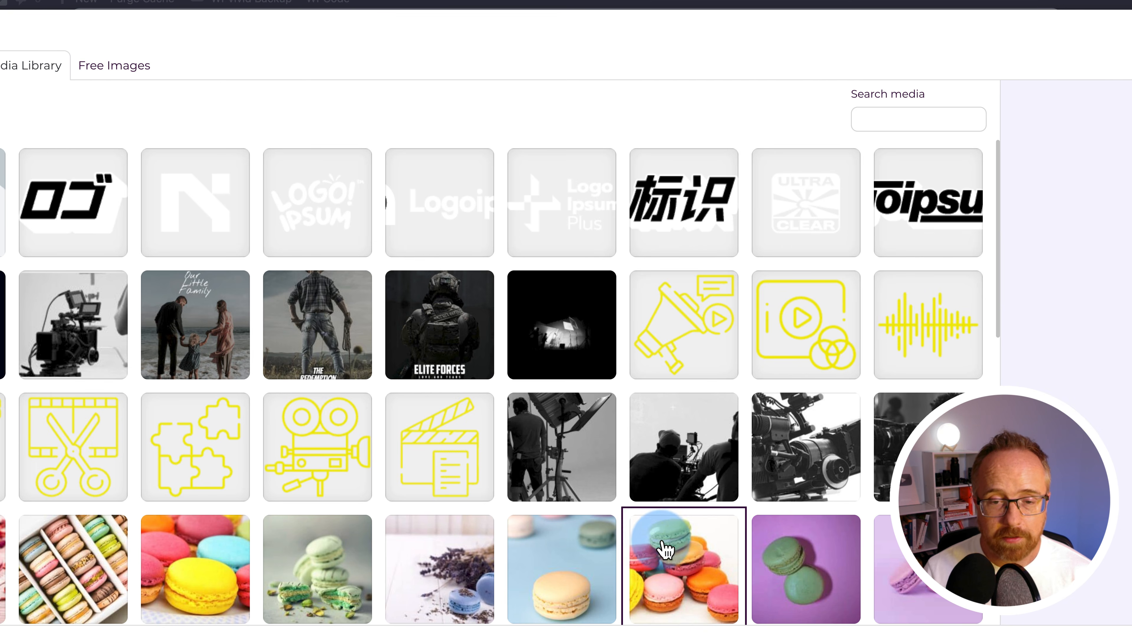
{"action": "left_click", "coordinate": [1127, 633]}
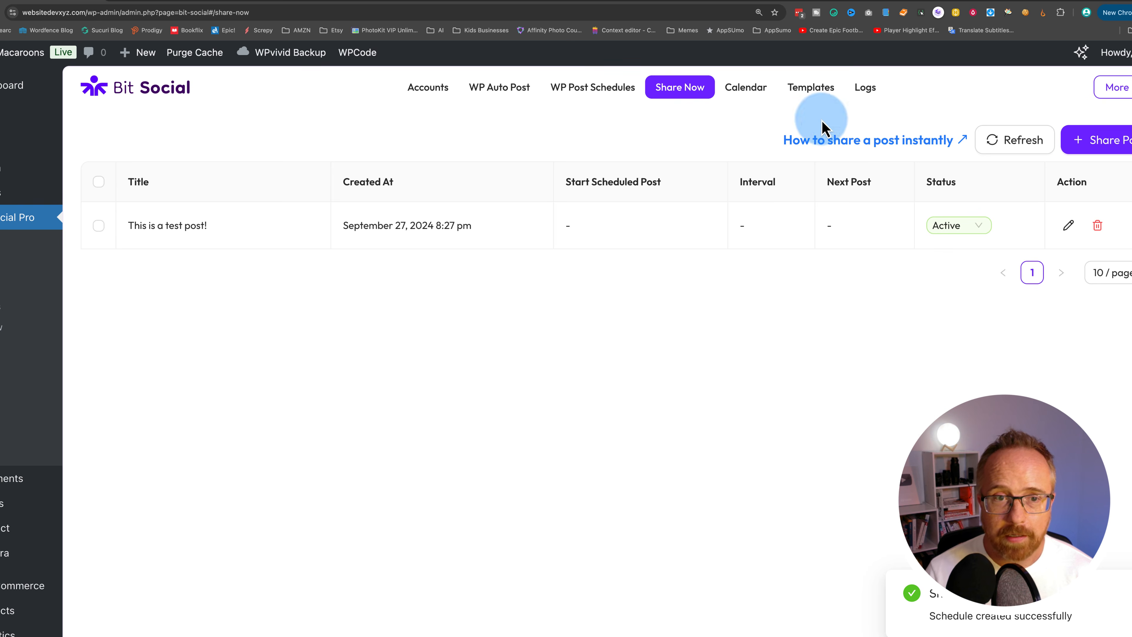
- Check the "This is a test post!" entry in the logs and view the published post on the WPLearninglab LinkedIn page
{"action": "left_click", "coordinate": [865, 87]}
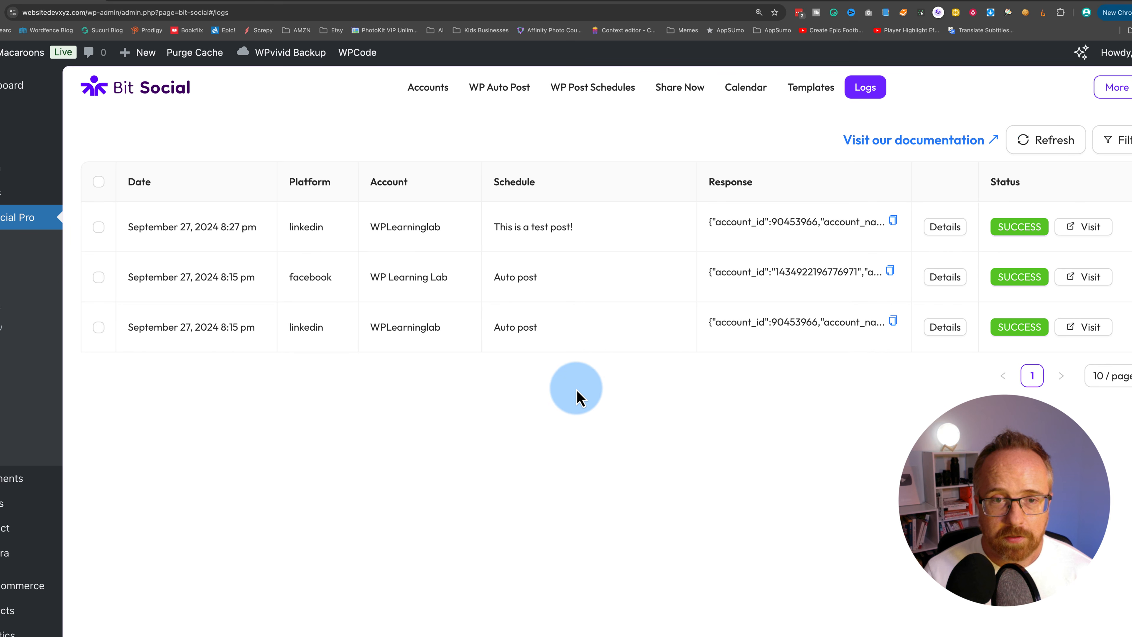
{"action": "left_click_drag", "start_coordinate": [493, 228], "coordinate": [622, 230]}
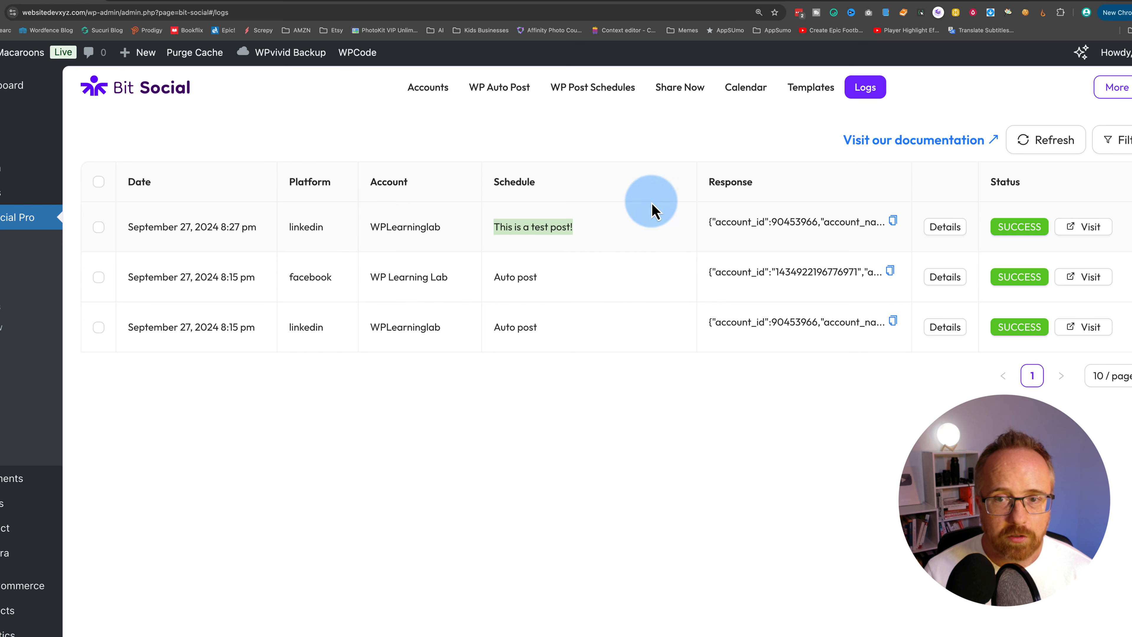
{"action": "left_click", "coordinate": [749, 0]}
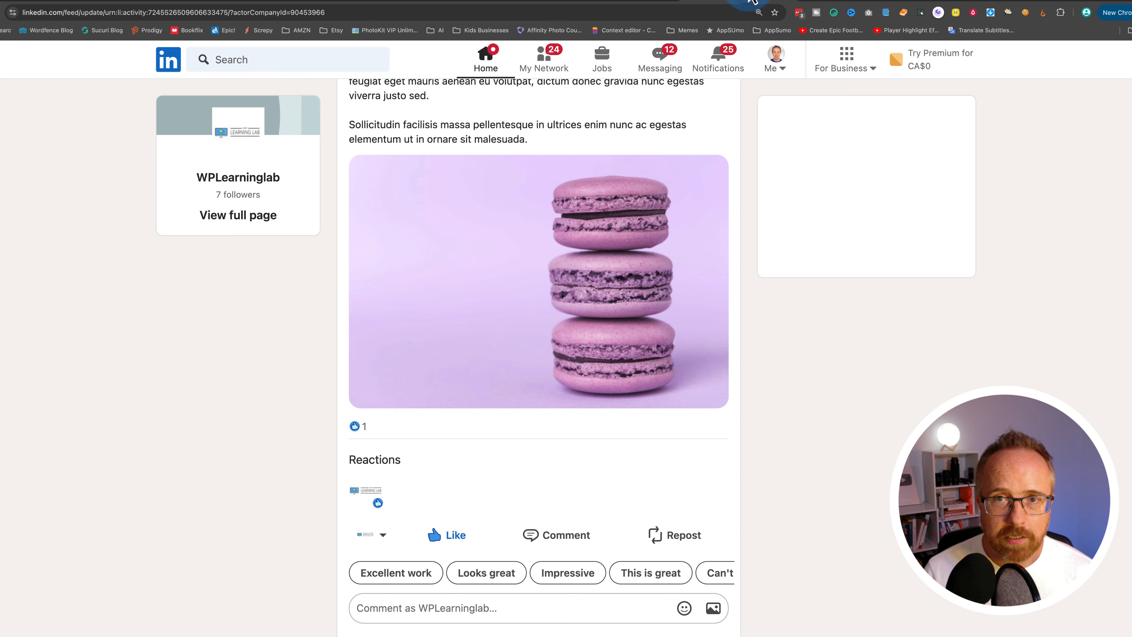
{"action": "scroll", "coordinate": [388, 290], "scroll_direction": "up", "scroll_amount": 5}
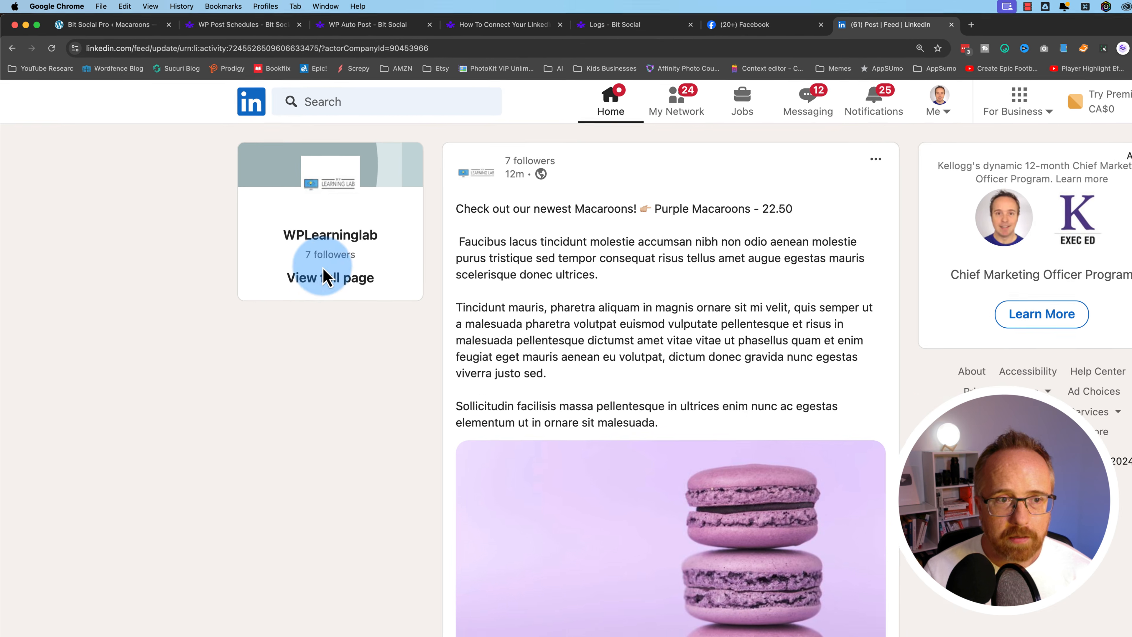
{"action": "left_click", "coordinate": [267, 224]}
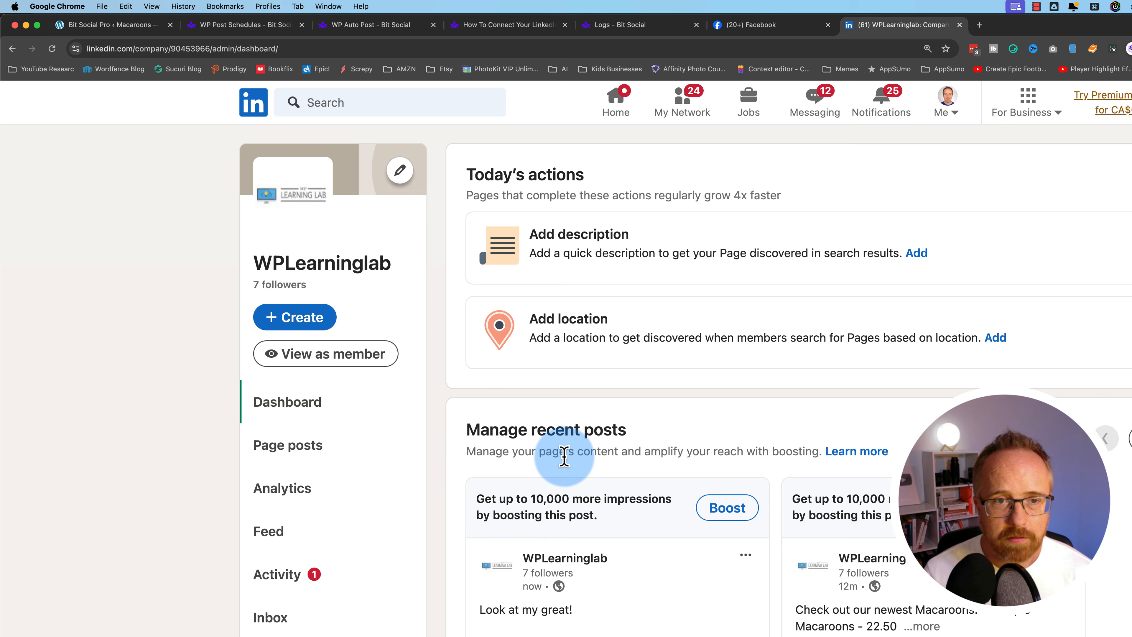
{"action": "scroll", "coordinate": [397, 446], "scroll_direction": "down", "scroll_amount": 5}
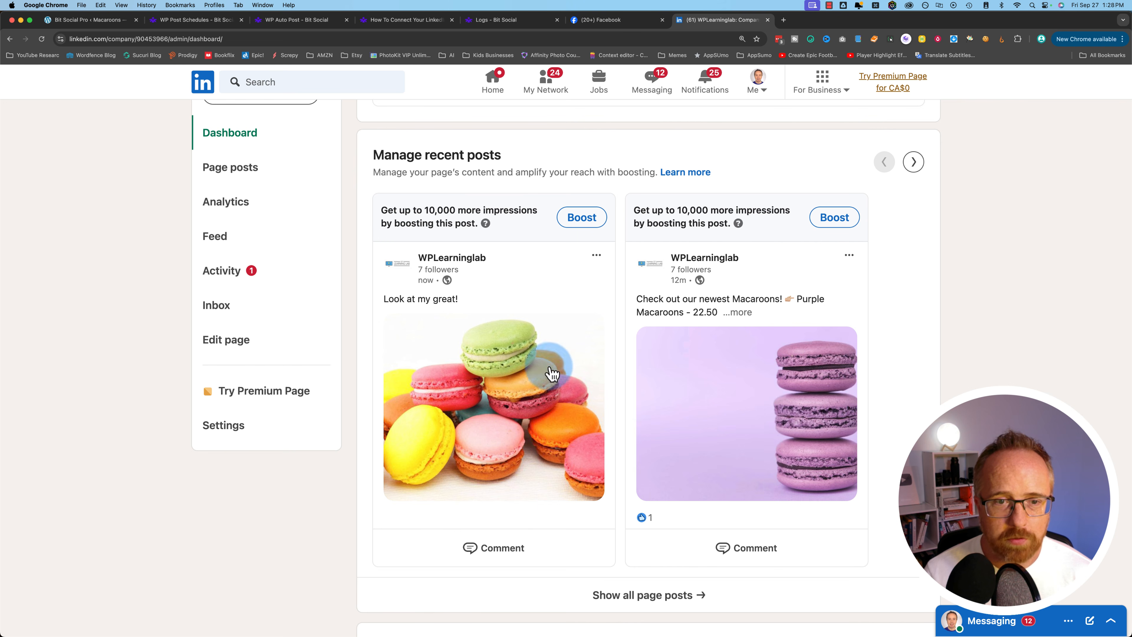
{"action": "scroll", "coordinate": [455, 363], "scroll_direction": "down", "scroll_amount": 3}
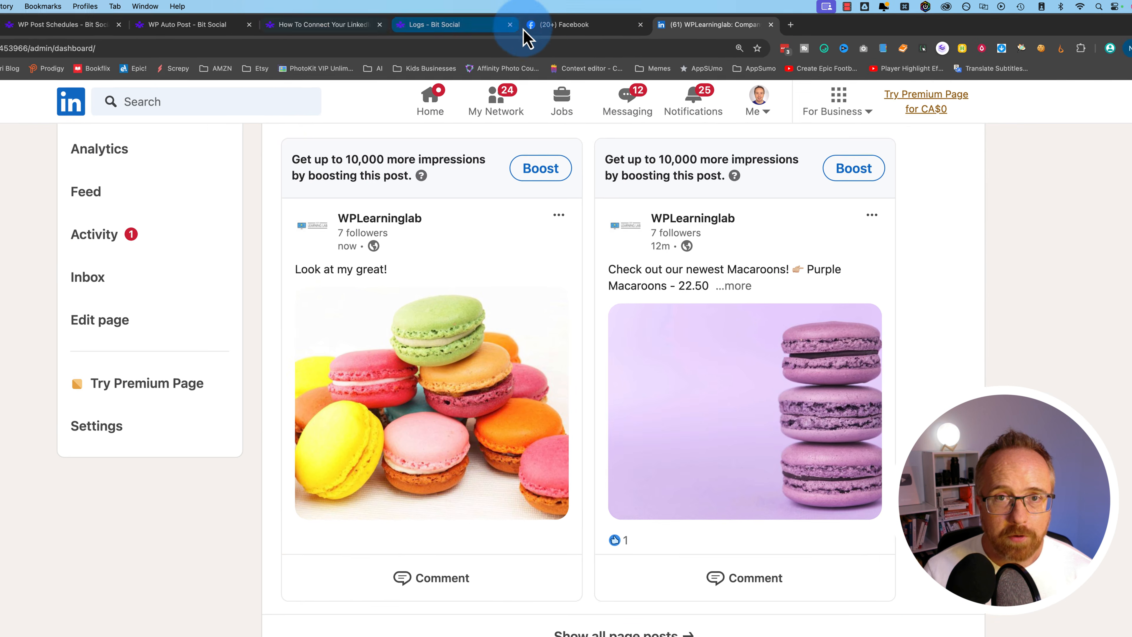
- View the test post on the WP Learning Lab Facebook page and check its Facebook entry in the Bit Social logs
{"action": "left_click", "coordinate": [593, 21]}
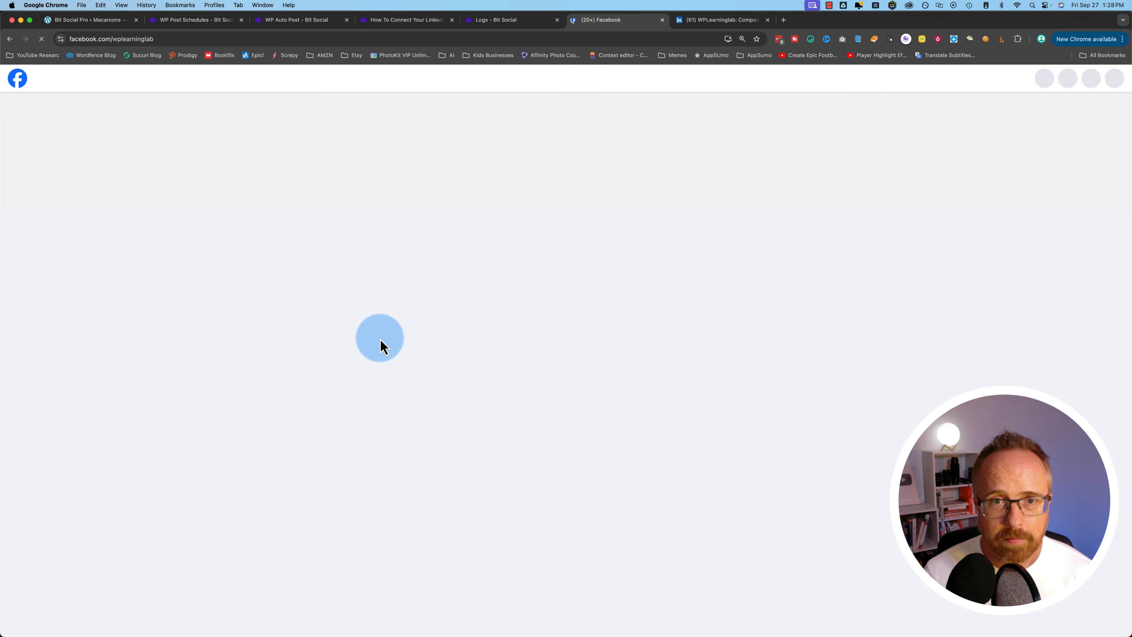
{"action": "scroll", "coordinate": [378, 437], "scroll_direction": "down", "scroll_amount": 5}
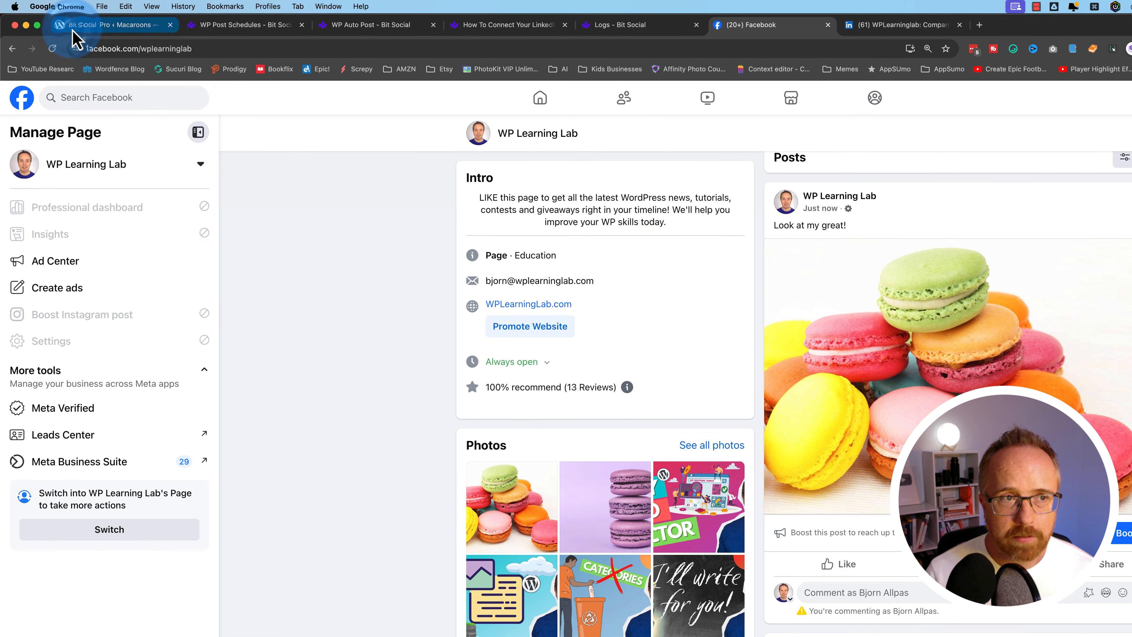
{"action": "left_click", "coordinate": [84, 19]}
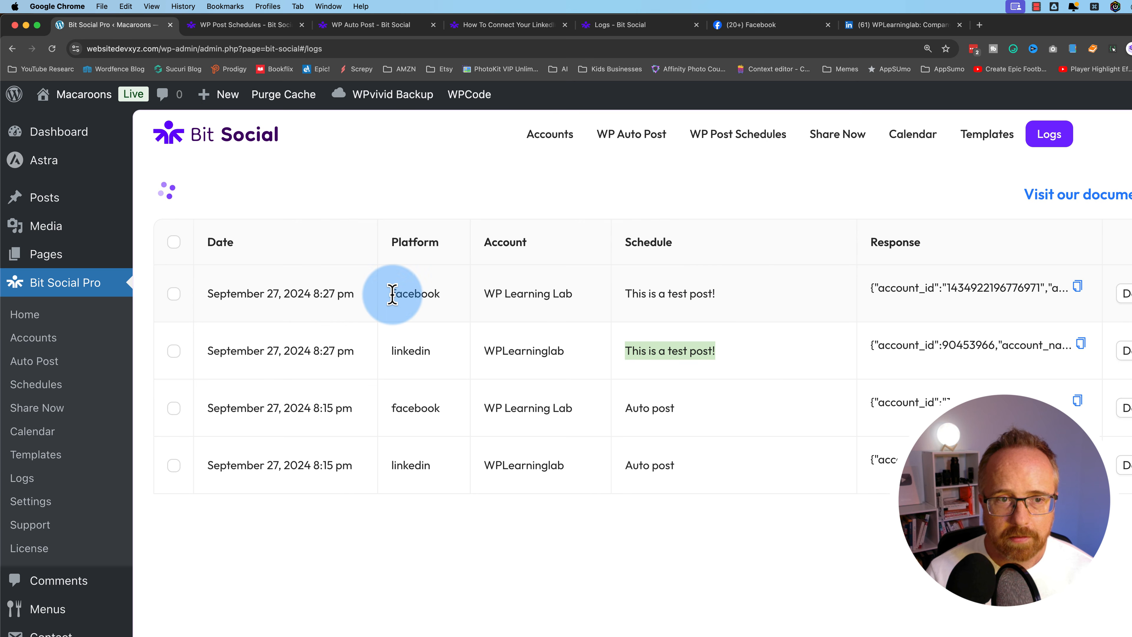
{"action": "left_click_drag", "start_coordinate": [392, 294], "coordinate": [760, 308]}
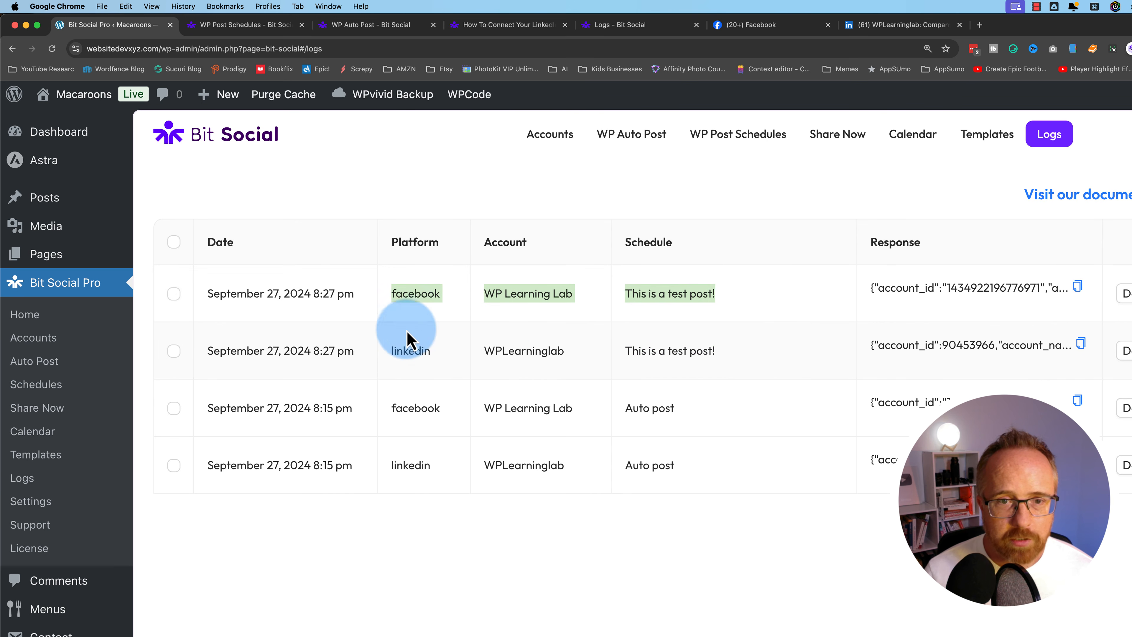
- Set the post interval of the "Macroons!" schedule to 1 minute and save the schedule
{"action": "left_click", "coordinate": [776, 143]}
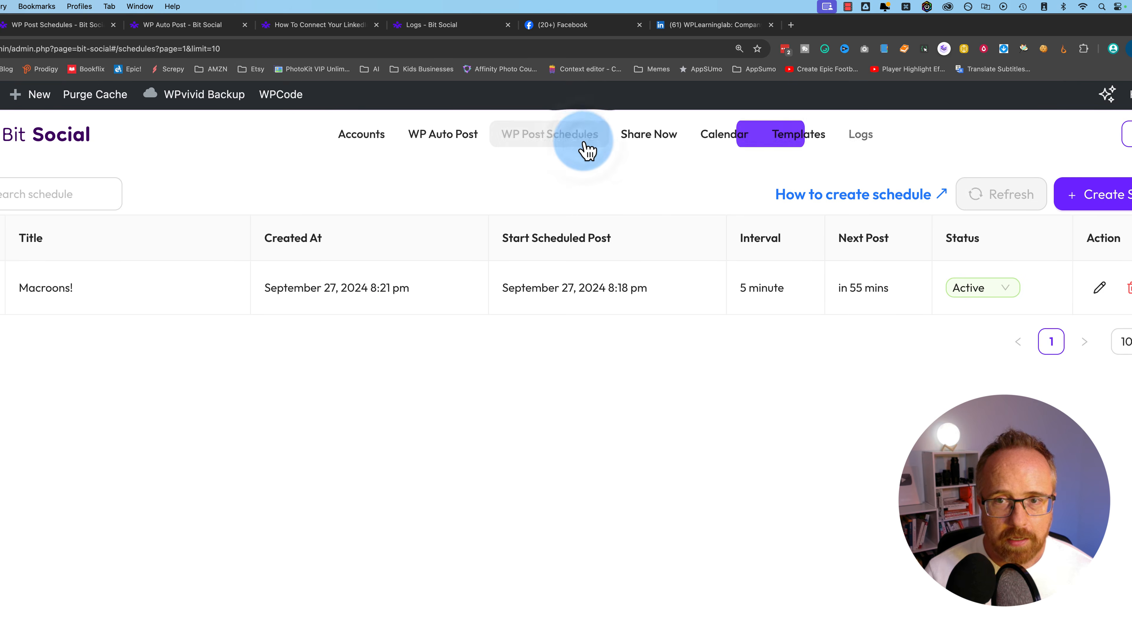
{"action": "left_click", "coordinate": [1100, 287]}
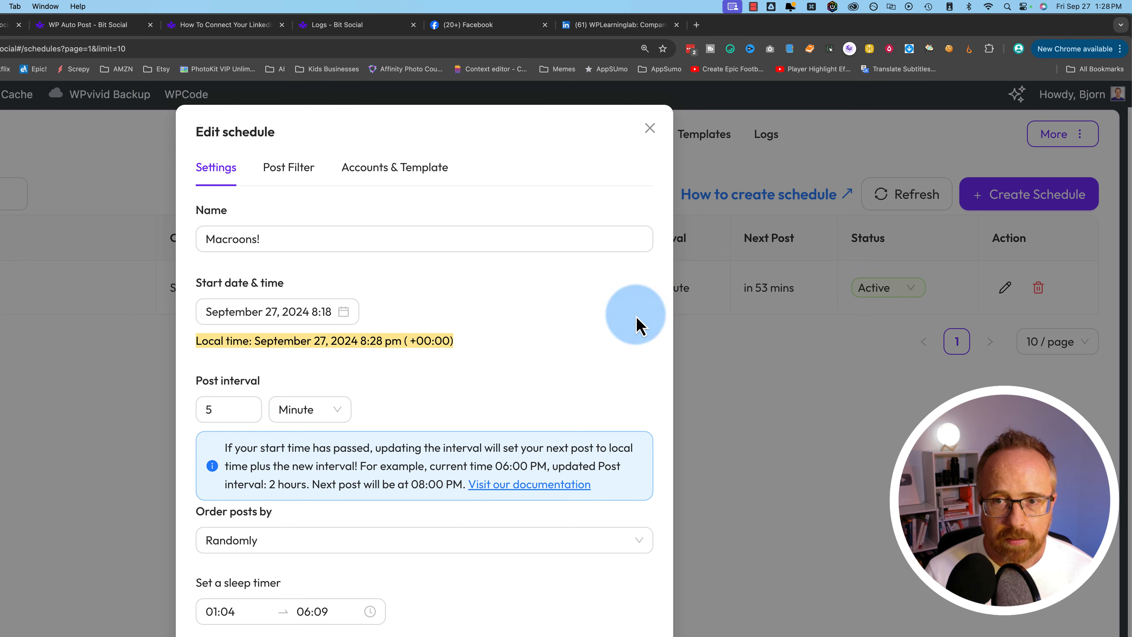
{"action": "left_click", "coordinate": [233, 415]}
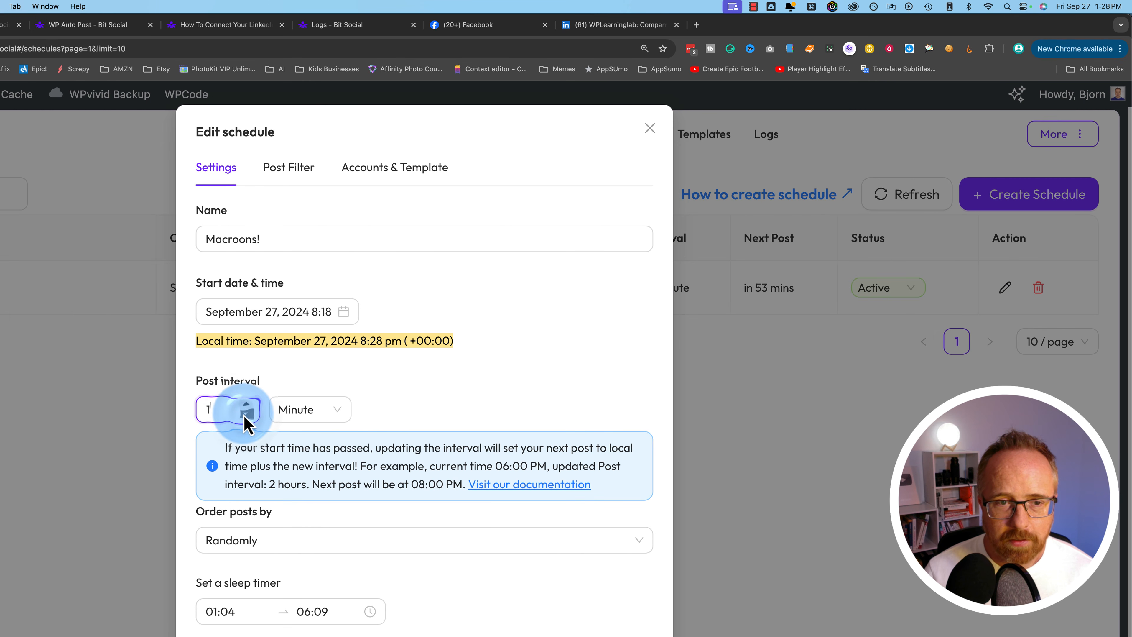
{"action": "left_click", "coordinate": [630, 580]}
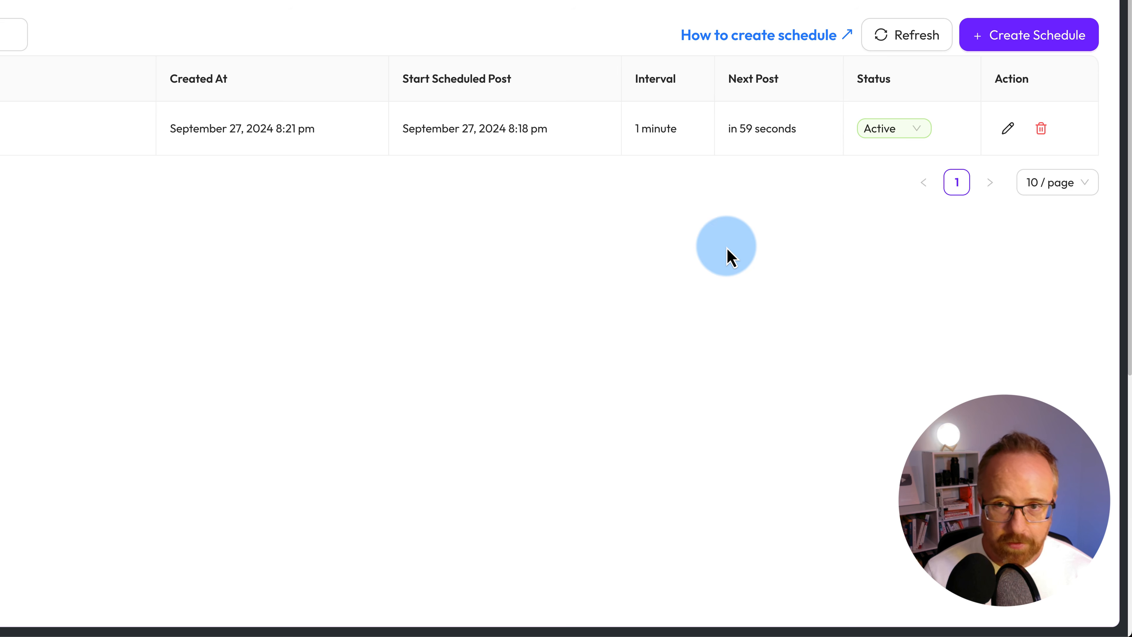
- Reload the schedules, check the "Macroons!" entries in the logs, and review the External Cron setting
{"action": "key", "text": "super+r"}
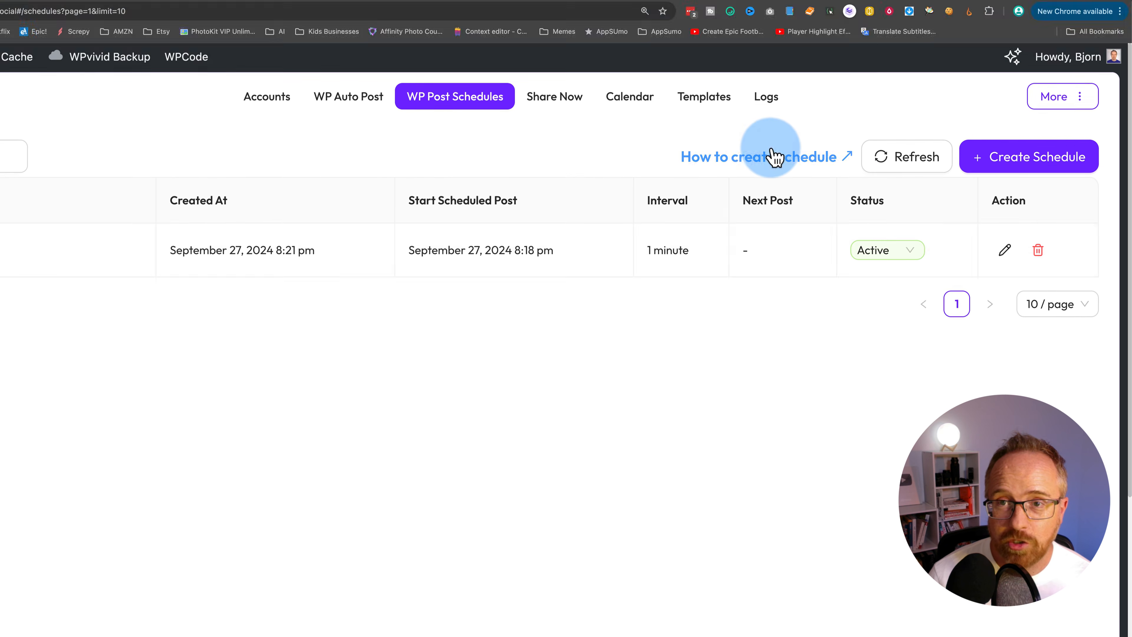
{"action": "left_click", "coordinate": [766, 134]}
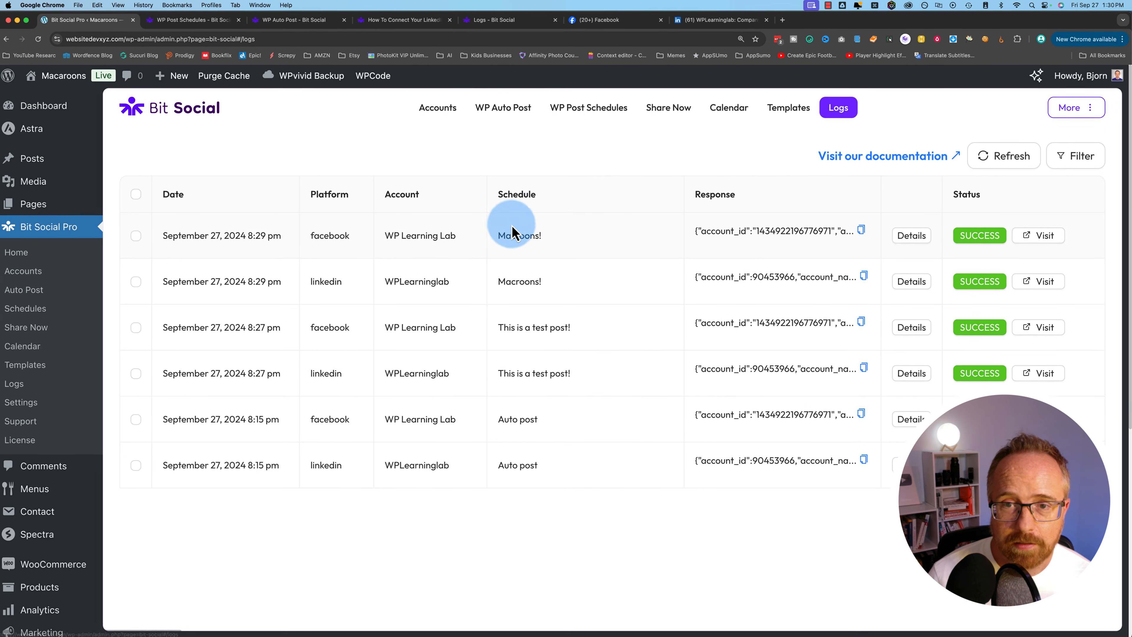
{"action": "left_click_drag", "start_coordinate": [169, 234], "coordinate": [646, 254]}
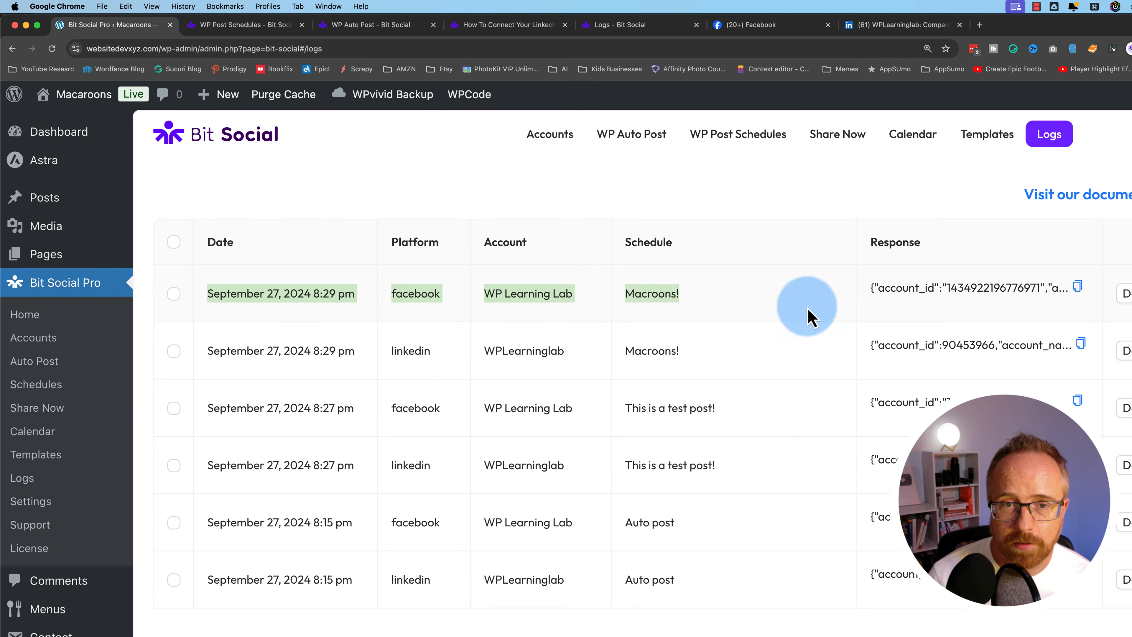
{"action": "left_click_drag", "start_coordinate": [809, 313], "coordinate": [1070, 355]}
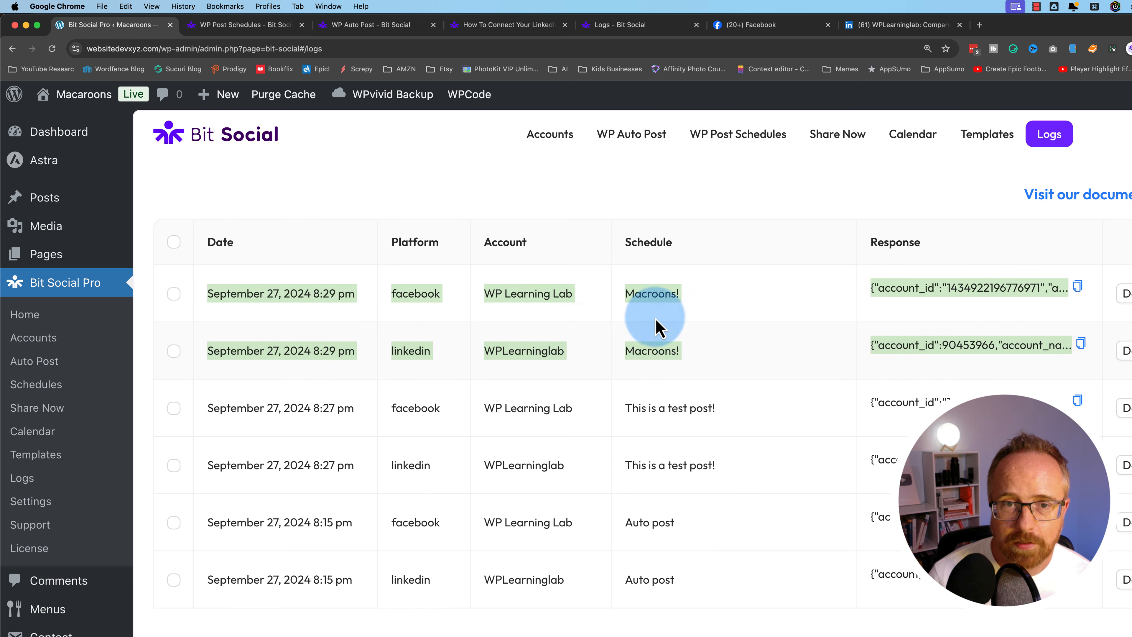
{"action": "left_click", "coordinate": [1064, 134]}
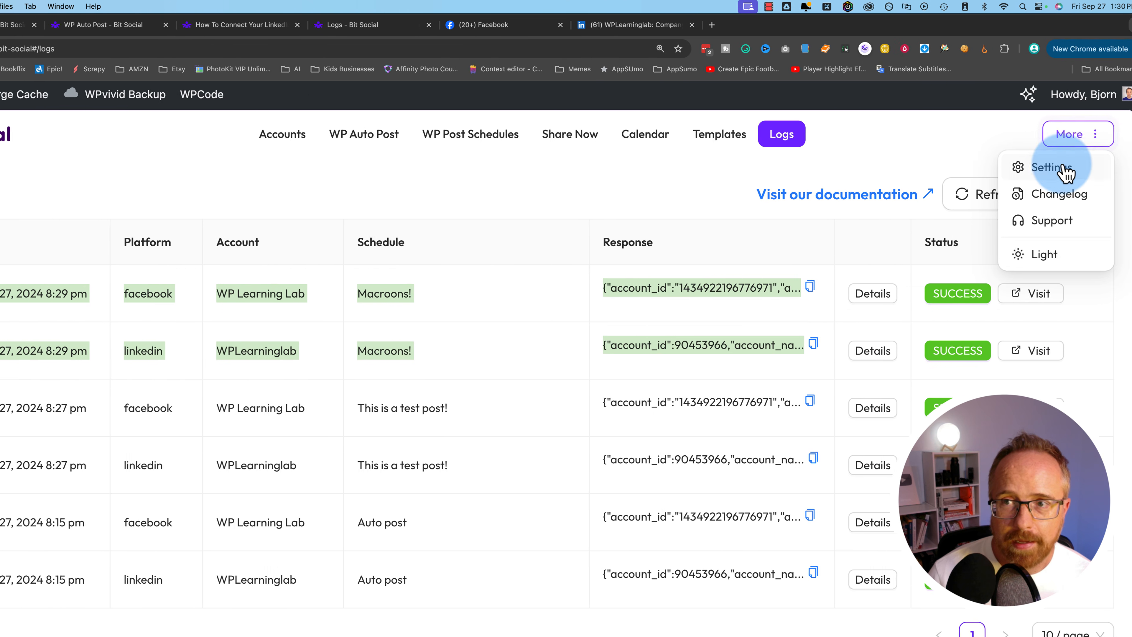
{"action": "left_click", "coordinate": [1052, 167]}
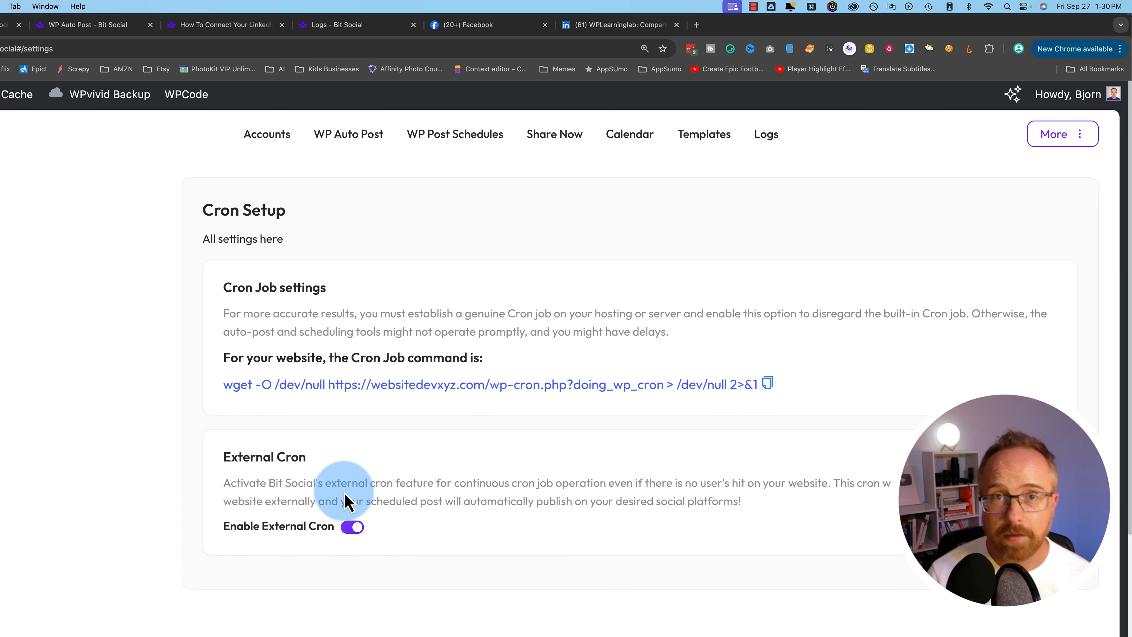
- Refresh the Facebook and LinkedIn pages and examine the newest scheduled macaroons post on both
{"action": "left_click", "coordinate": [492, 25]}
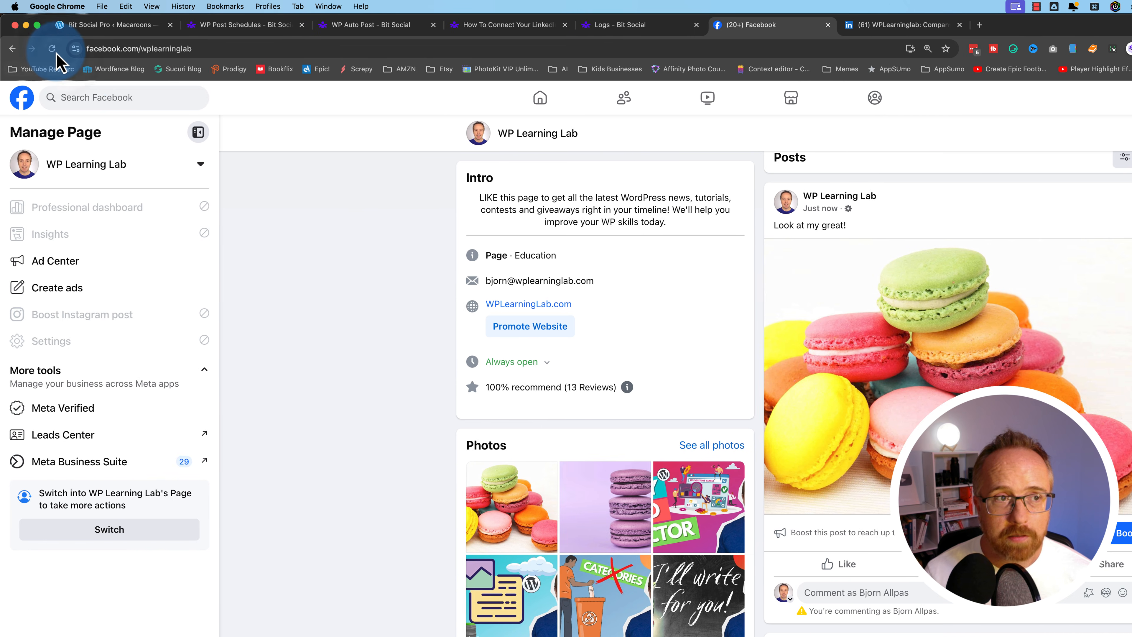
{"action": "left_click", "coordinate": [52, 48]}
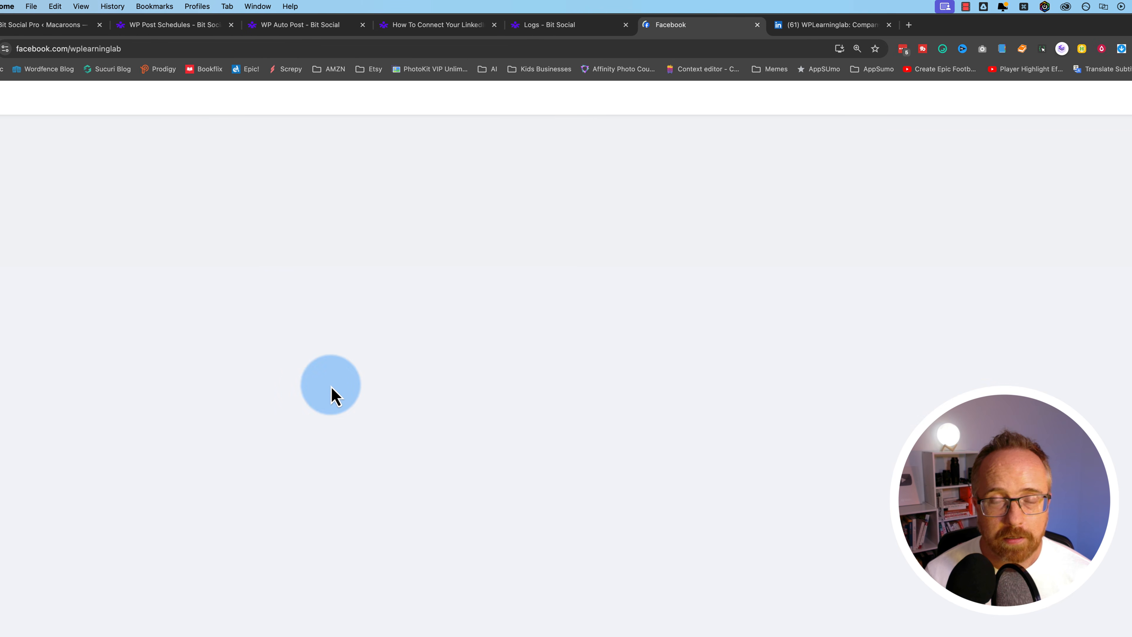
{"action": "left_click", "coordinate": [860, 26]}
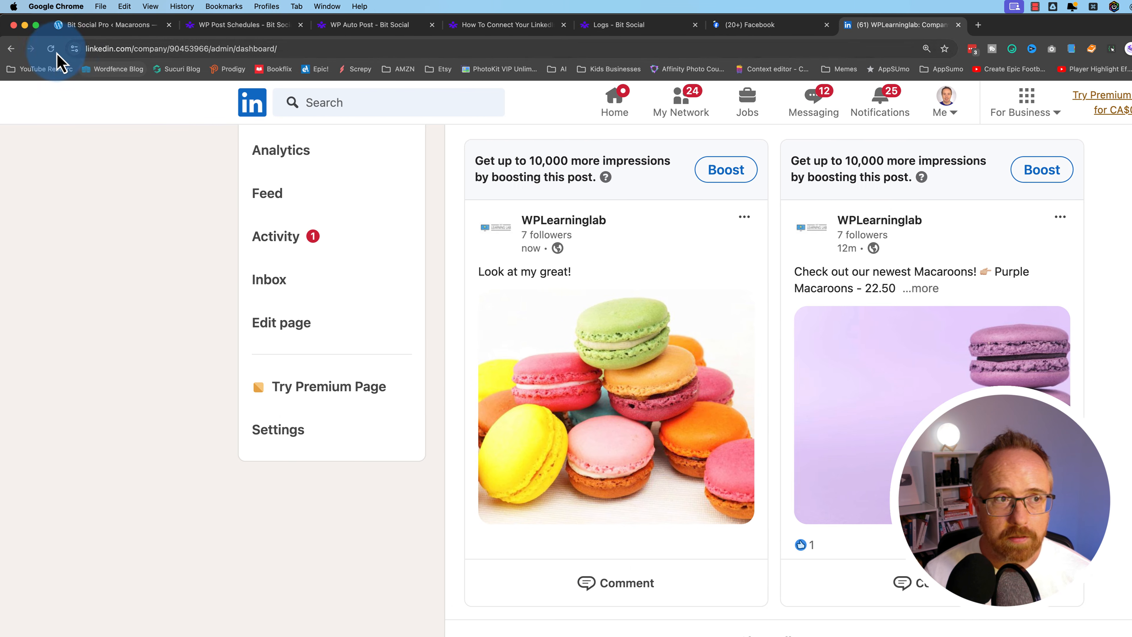
{"action": "left_click", "coordinate": [55, 49]}
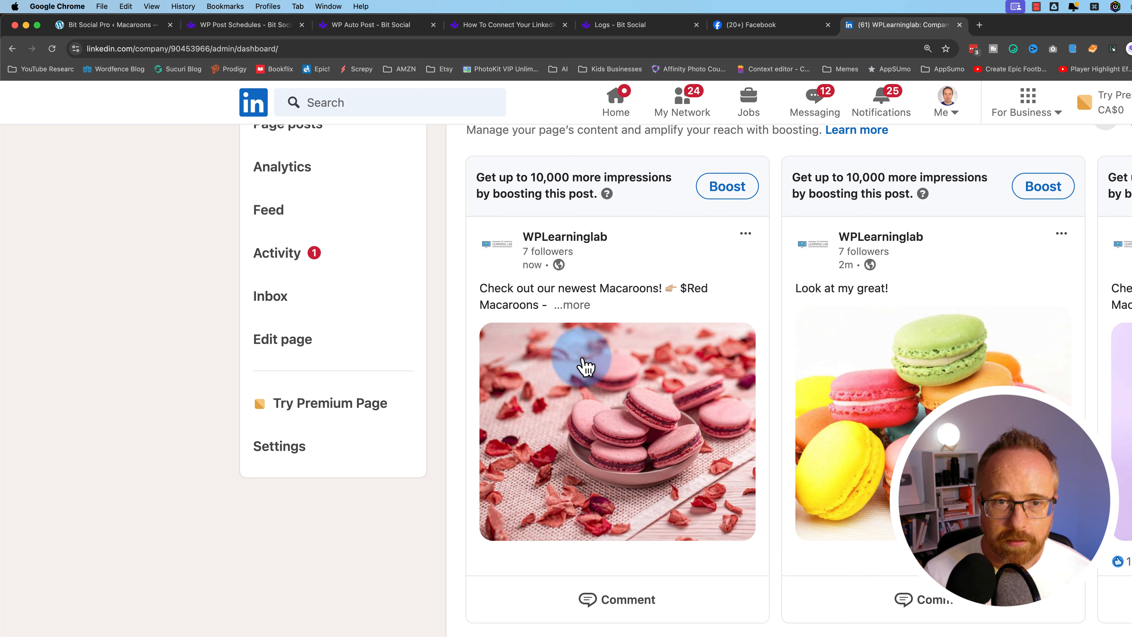
{"action": "left_click", "coordinate": [586, 366]}
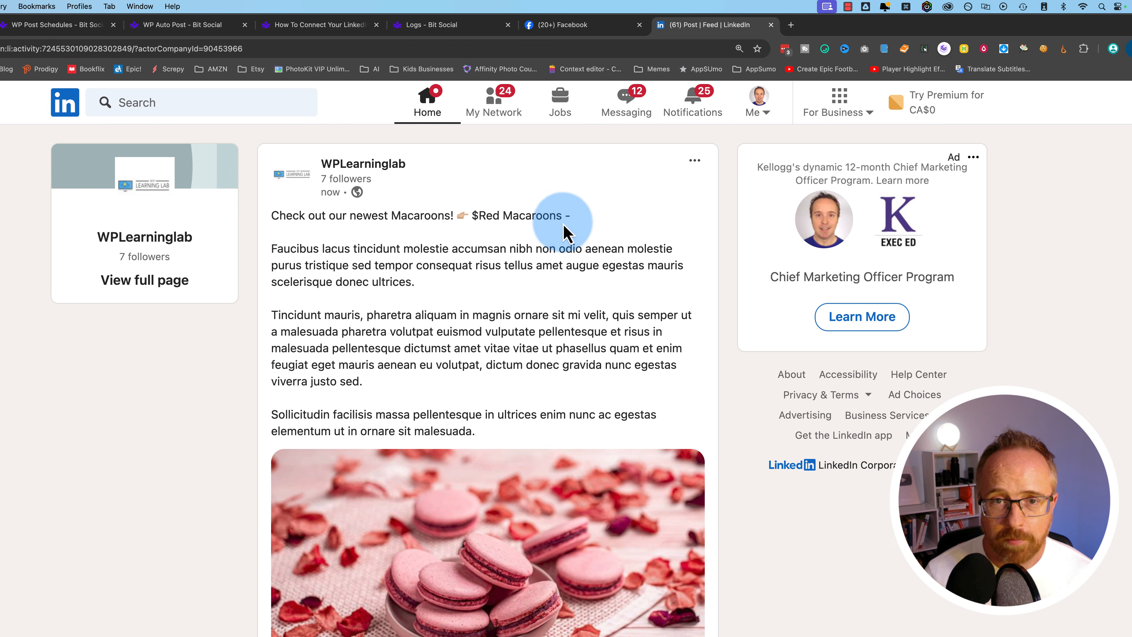
{"action": "left_click", "coordinate": [571, 26]}
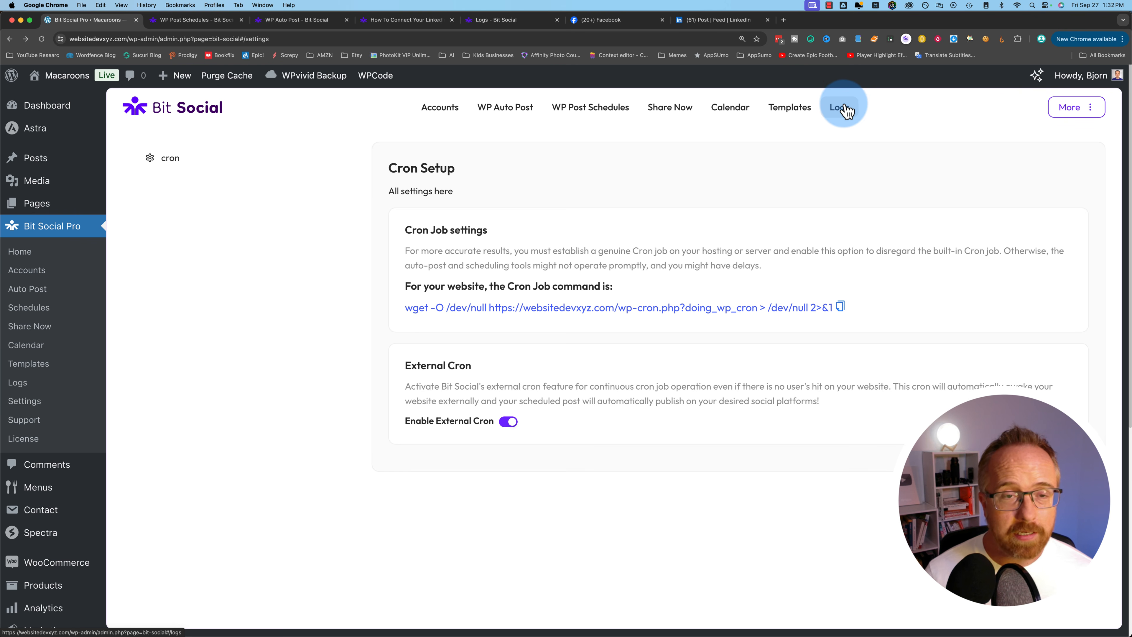
- Review the supported platforms among the plugin's accounts and open the bit-social.com homepage in the browser
{"action": "left_click", "coordinate": [432, 111]}
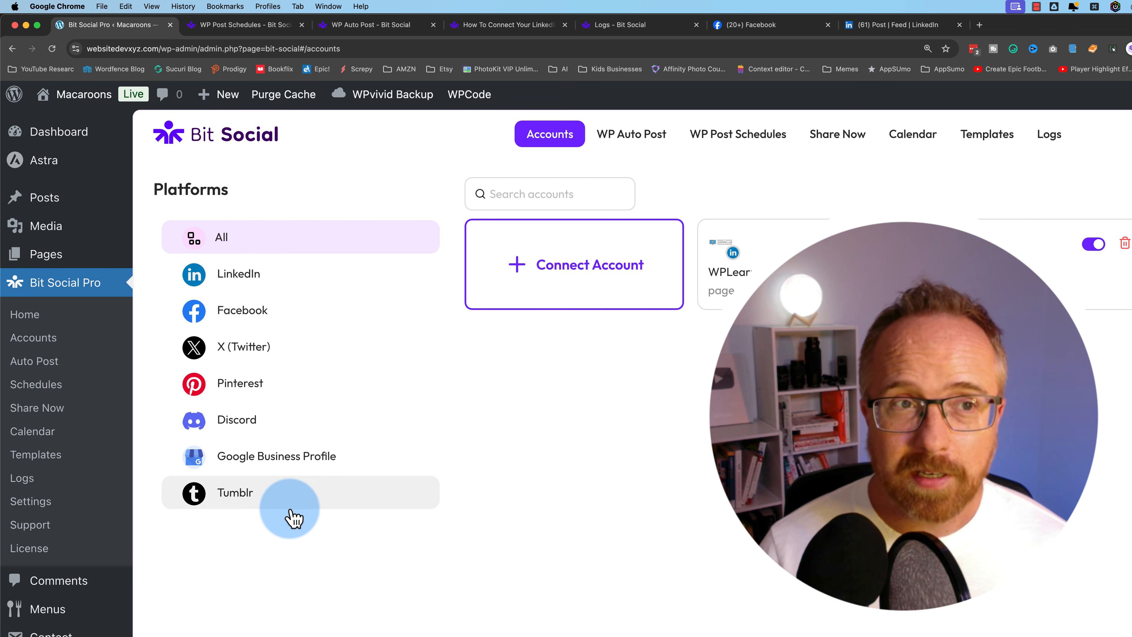
{"action": "left_click", "coordinate": [249, 26]}
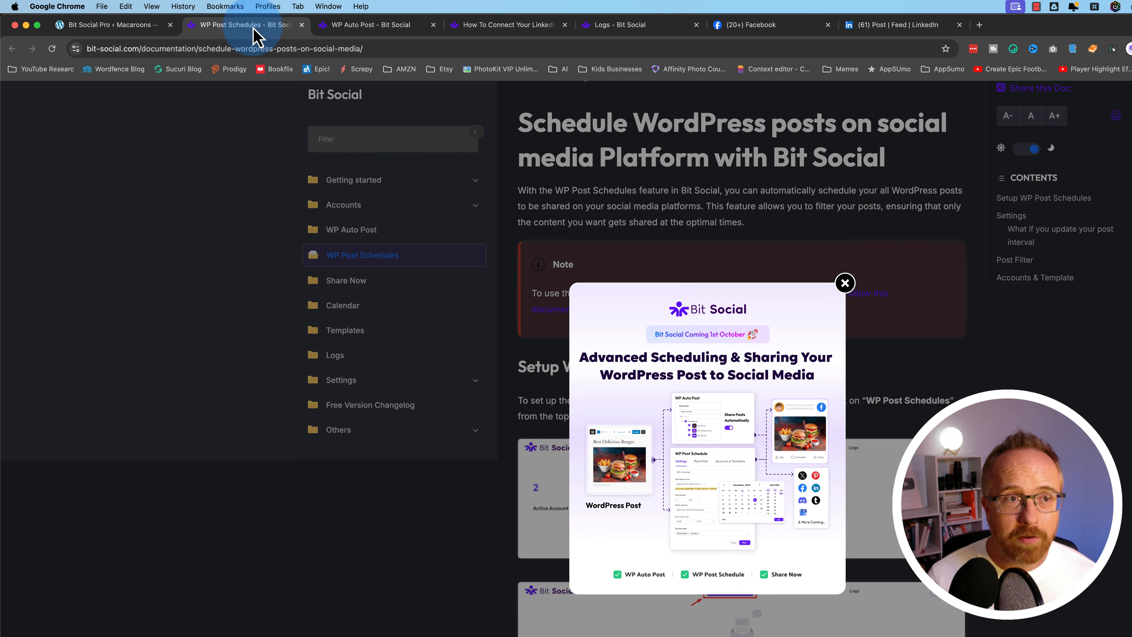
{"action": "left_click", "coordinate": [269, 48]}
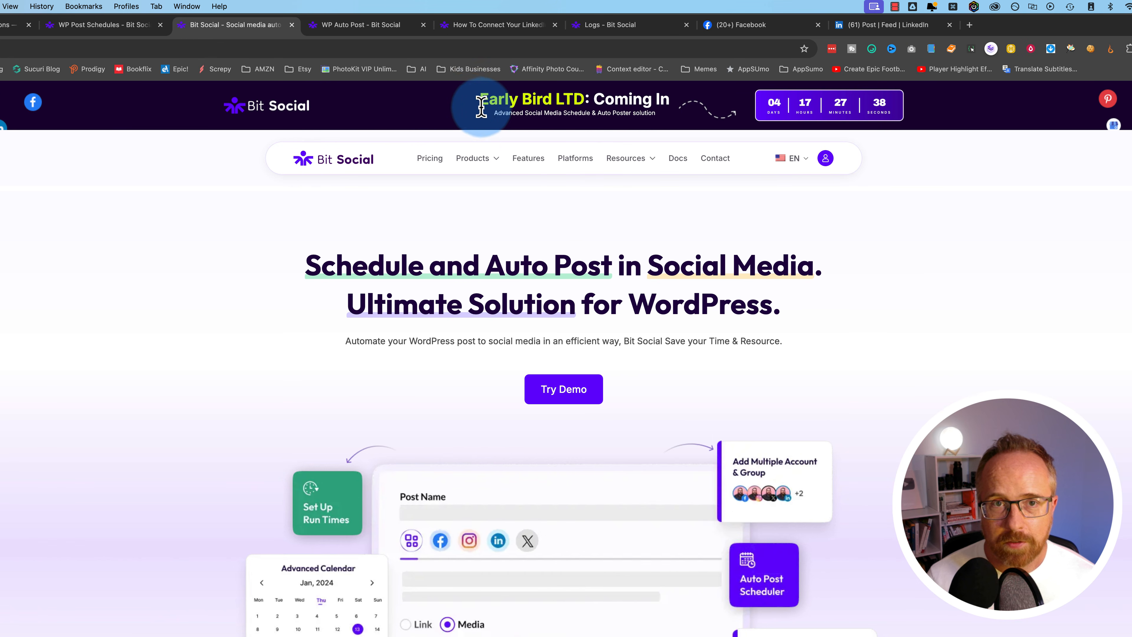
- Enlarge the Bit Social homepage to 150%, dismiss the promotional popup, and examine the Early Bird LTD banner and feature sections
{"action": "left_click_drag", "start_coordinate": [470, 106], "coordinate": [690, 104]}
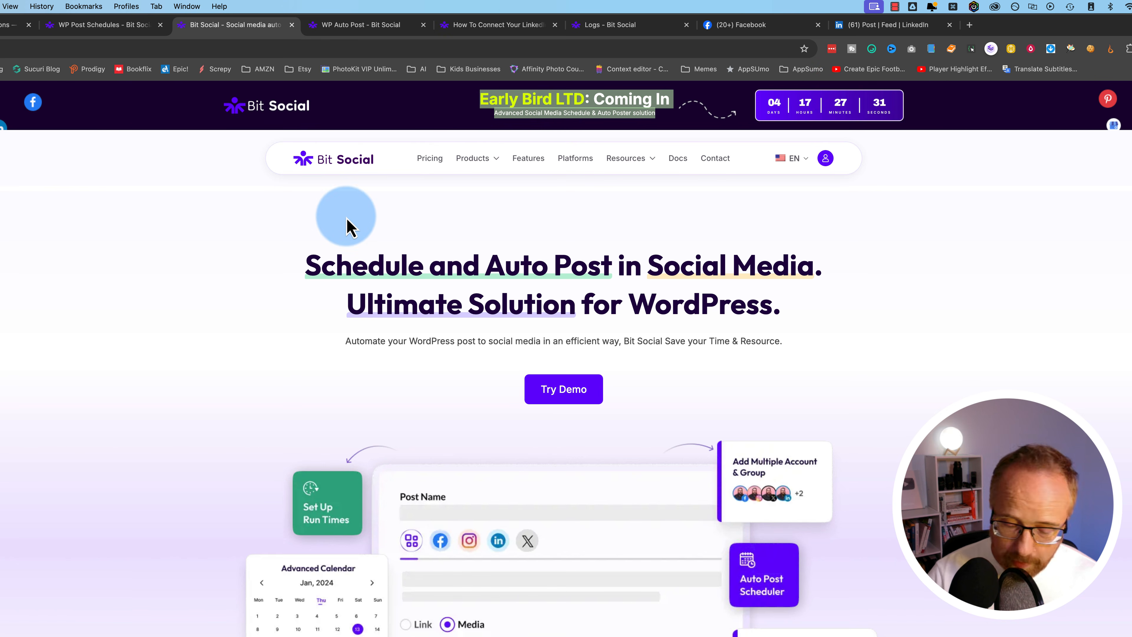
{"action": "key", "text": "super+plus"}
{"action": "key", "text": "super+plus"}
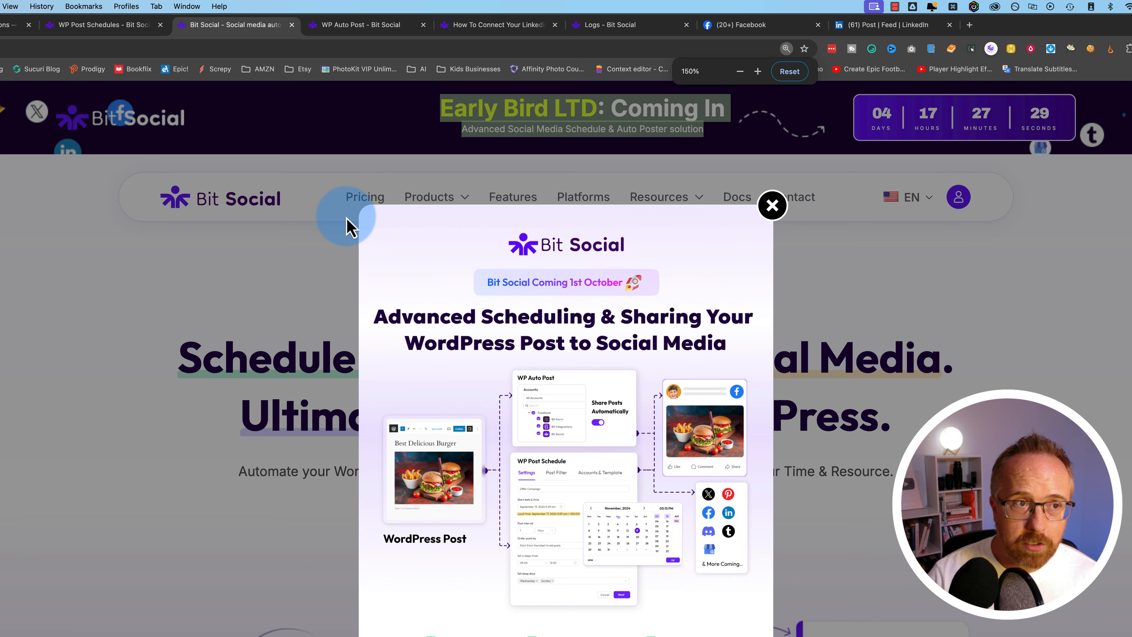
{"action": "left_click", "coordinate": [773, 208]}
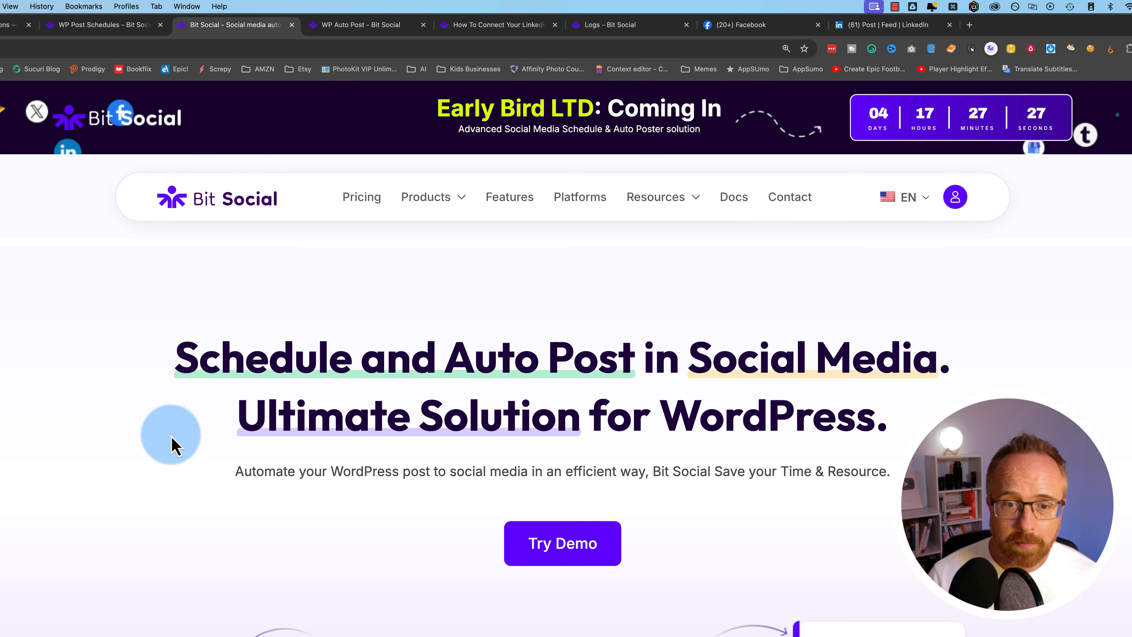
{"action": "scroll", "coordinate": [96, 444], "scroll_direction": "down", "scroll_amount": 15}
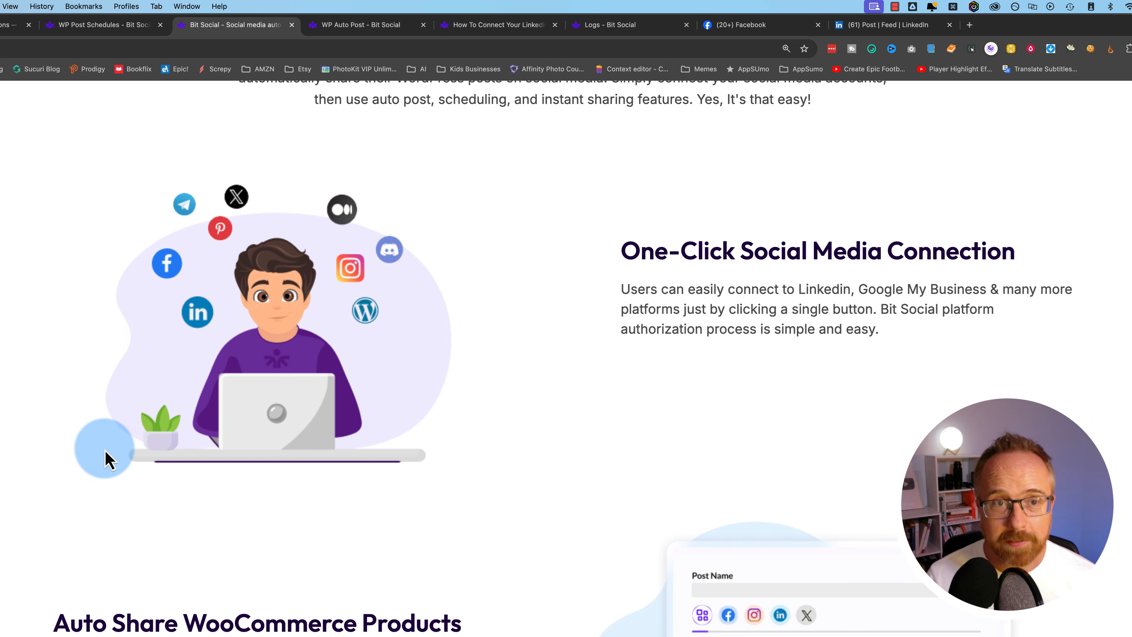
{"action": "scroll", "coordinate": [107, 453], "scroll_direction": "down", "scroll_amount": 15}
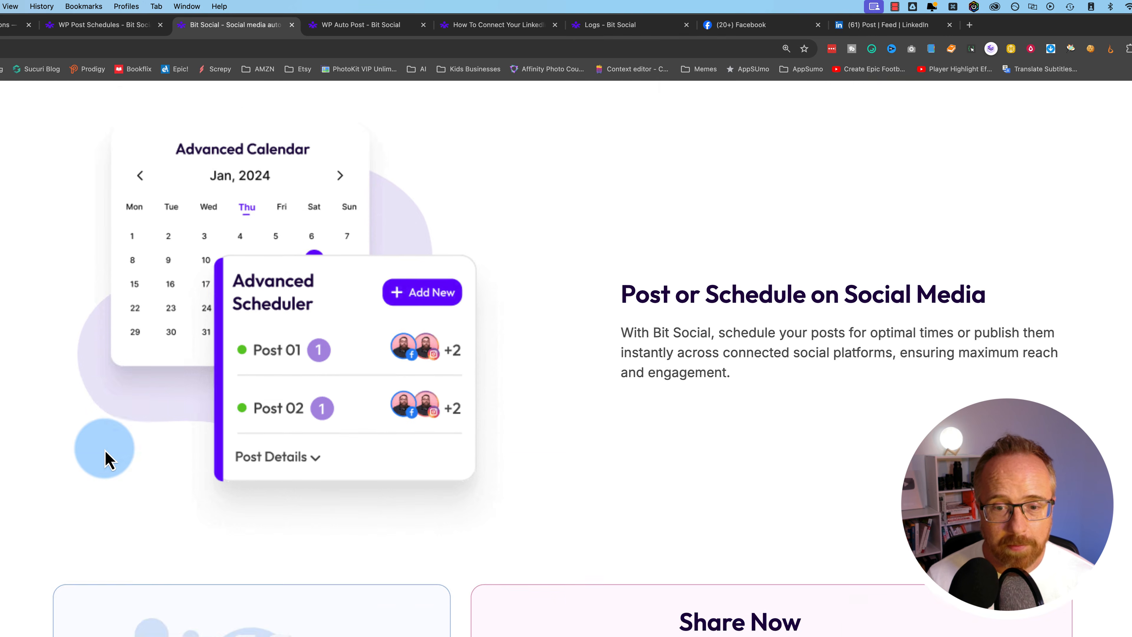
{"action": "scroll", "coordinate": [106, 453], "scroll_direction": "down", "scroll_amount": 20}
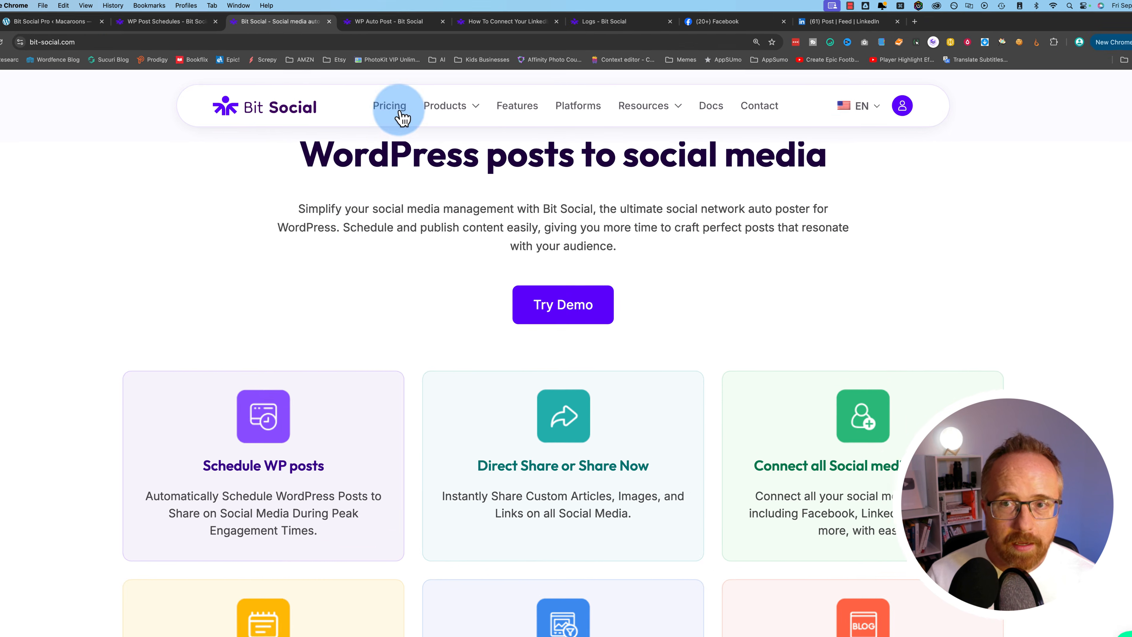